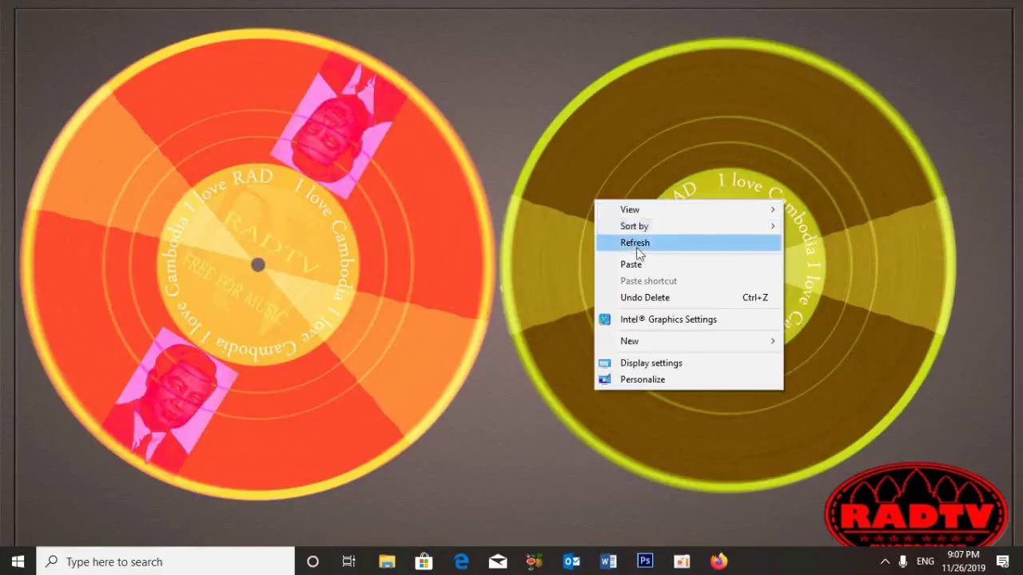
Step: Refresh the desktop, launch Photoshop CS6 and begin a new document
right_click(884, 86)
left_click(899, 130)
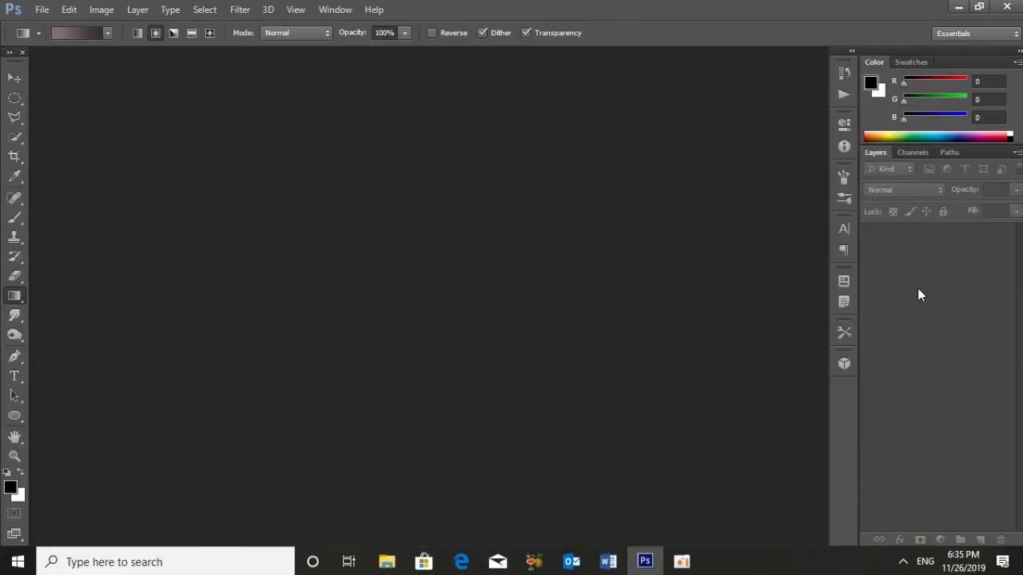
key("ctrl+n")
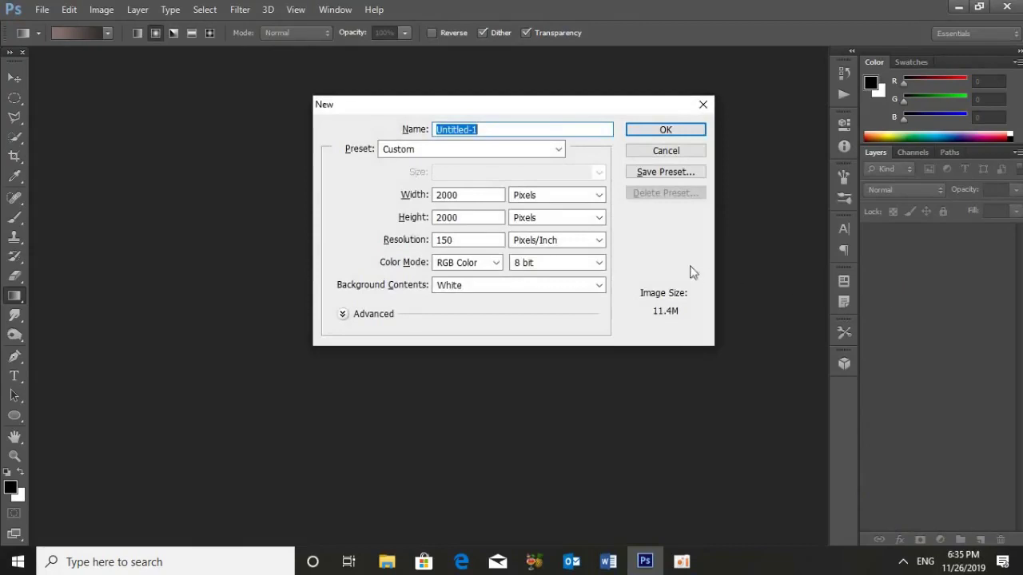
Step: Create a 2000 × 2000 px document at 150 pixels/inch and fit it on screen
left_click(448, 195)
left_click(456, 217)
left_click_drag(460, 217, 422, 218)
type("2000")
left_click(460, 240)
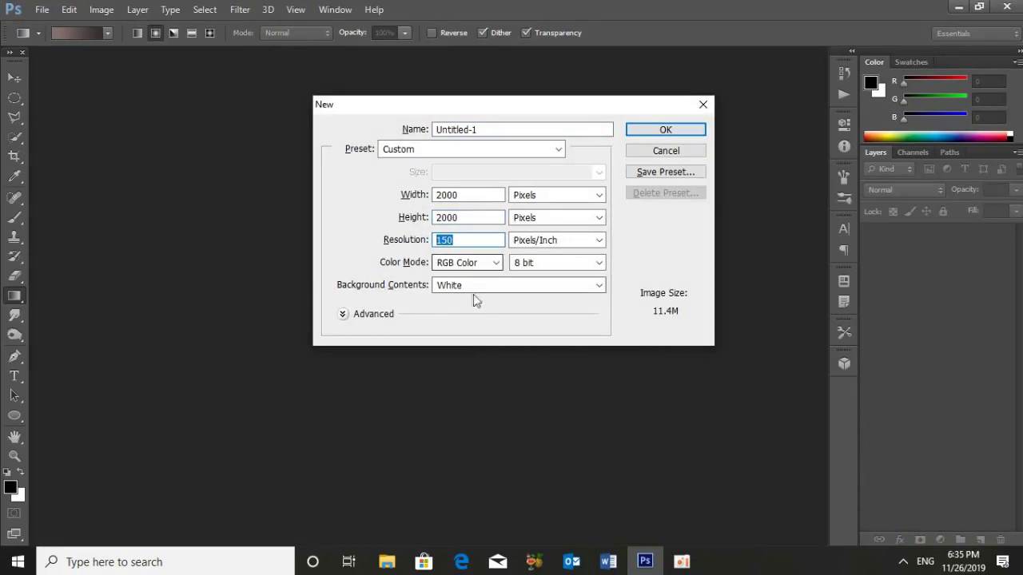
left_click(652, 130)
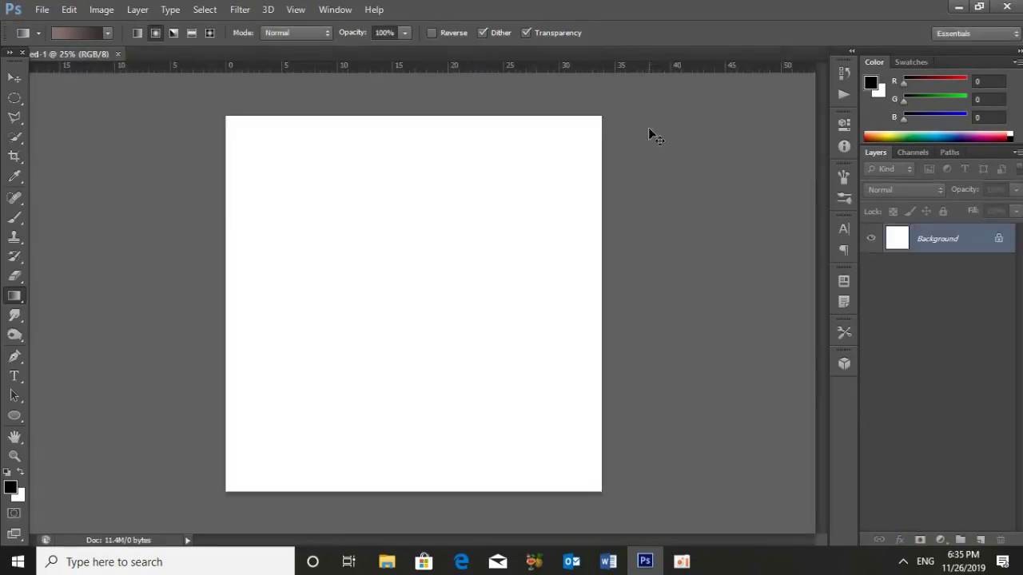
key("ctrl+0")
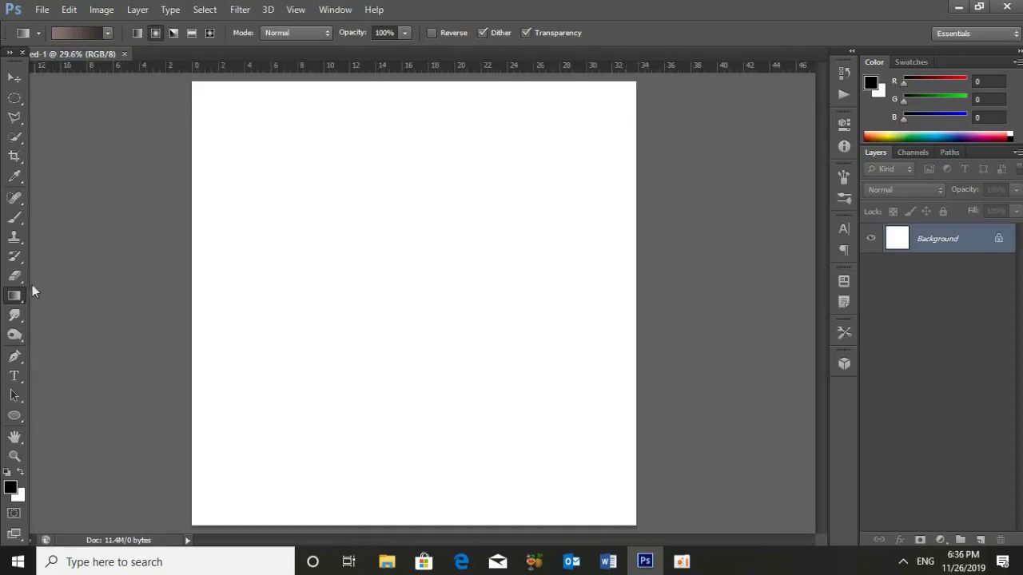
Step: Start from the Black, White gradient preset and set its start colour to #8b7575
left_click(77, 32)
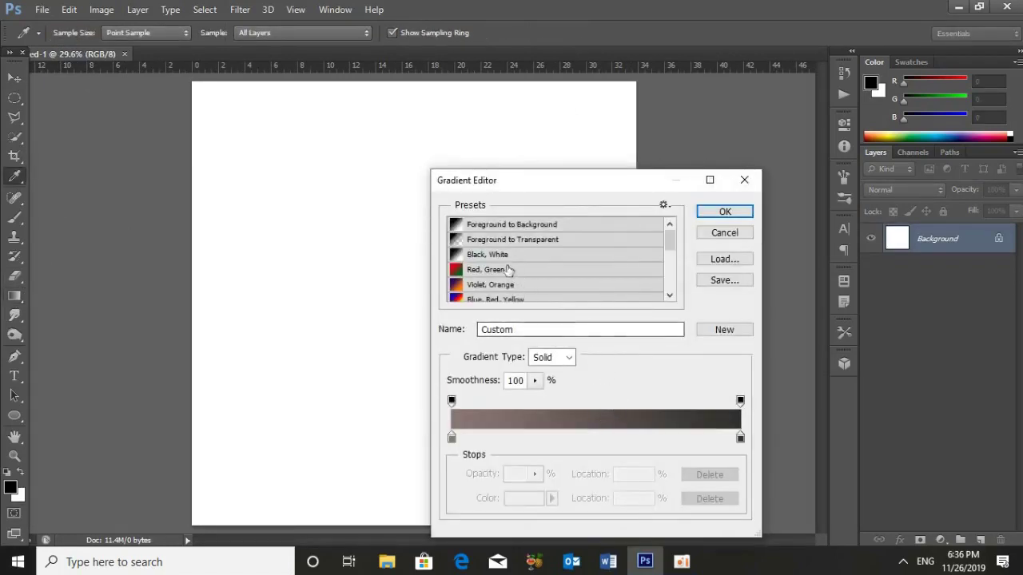
left_click(500, 257)
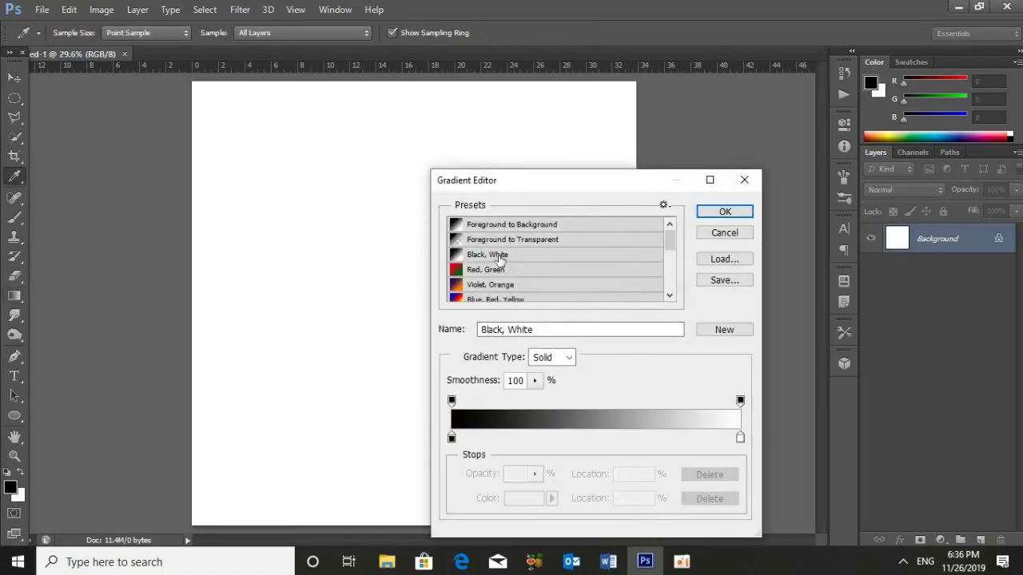
left_click(451, 439)
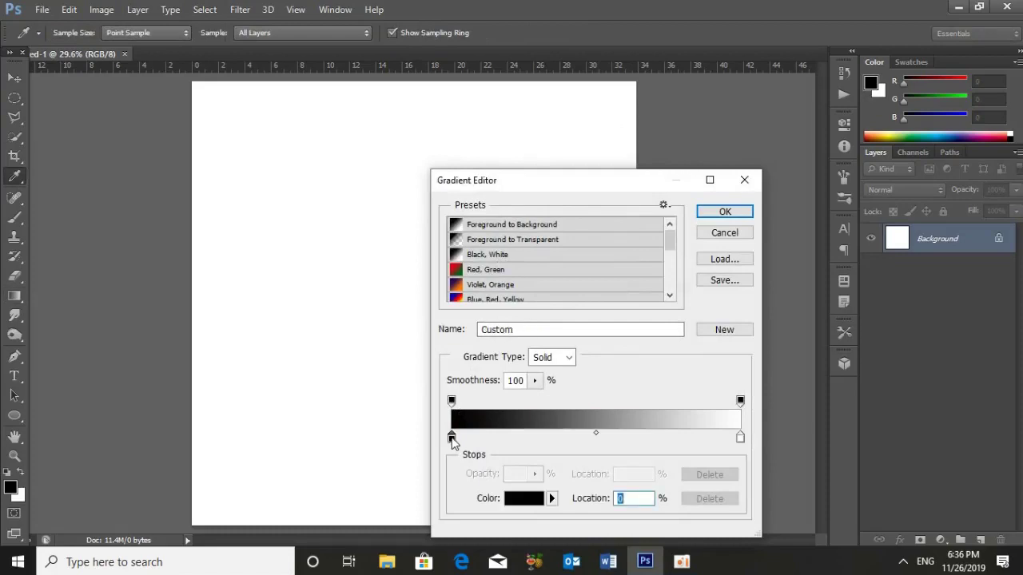
left_click(527, 502)
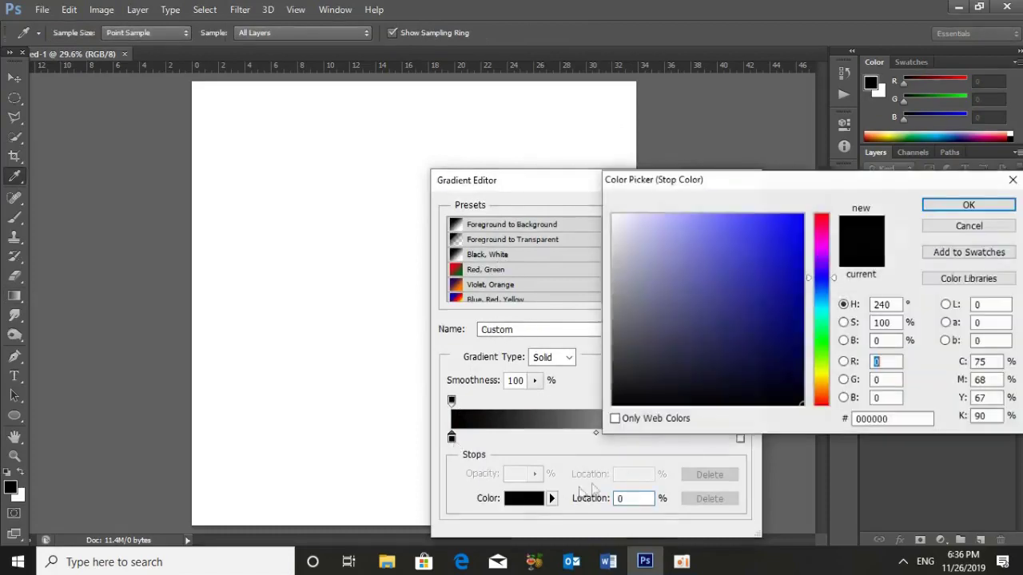
left_click(921, 419)
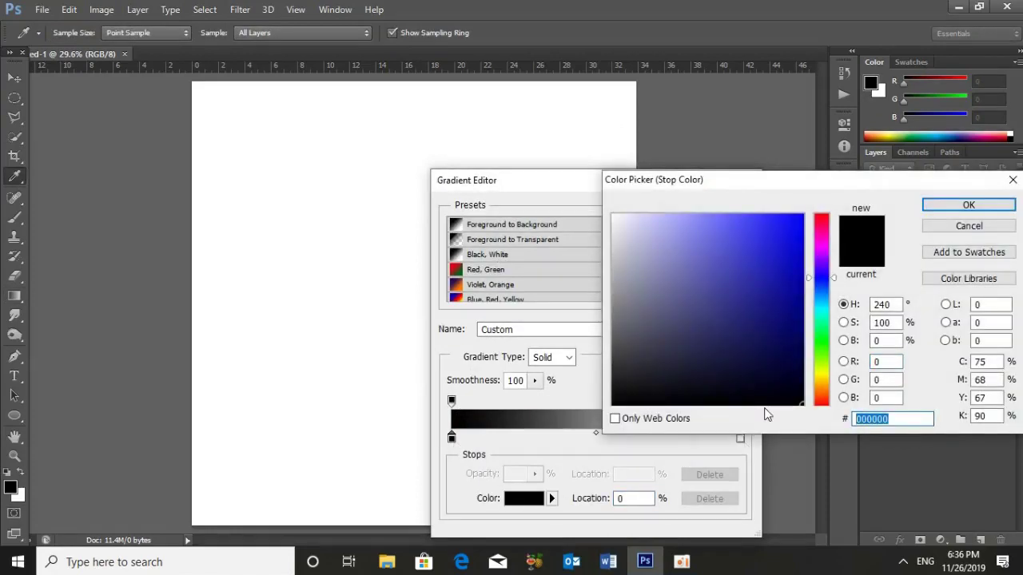
type("8")
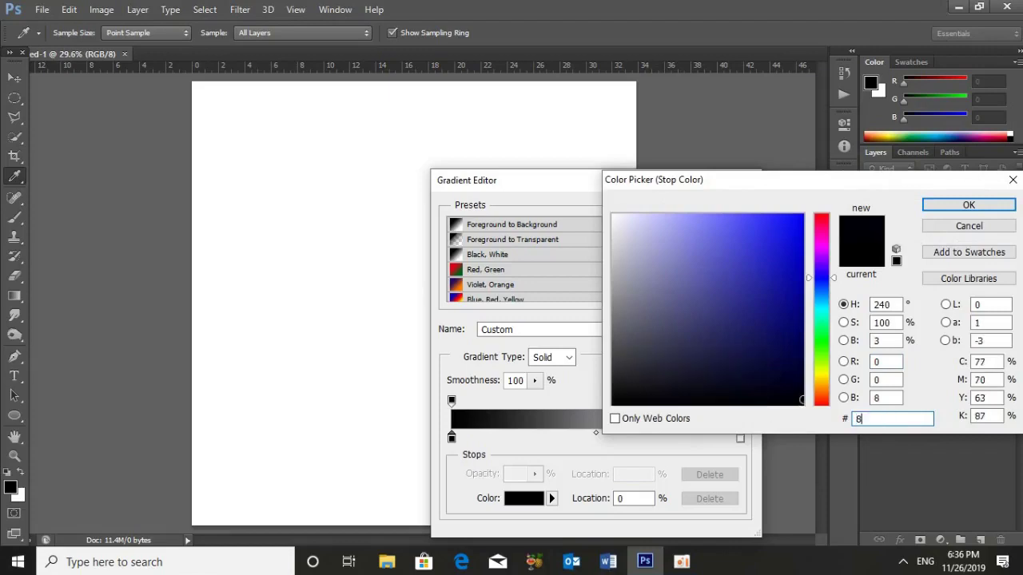
type("b")
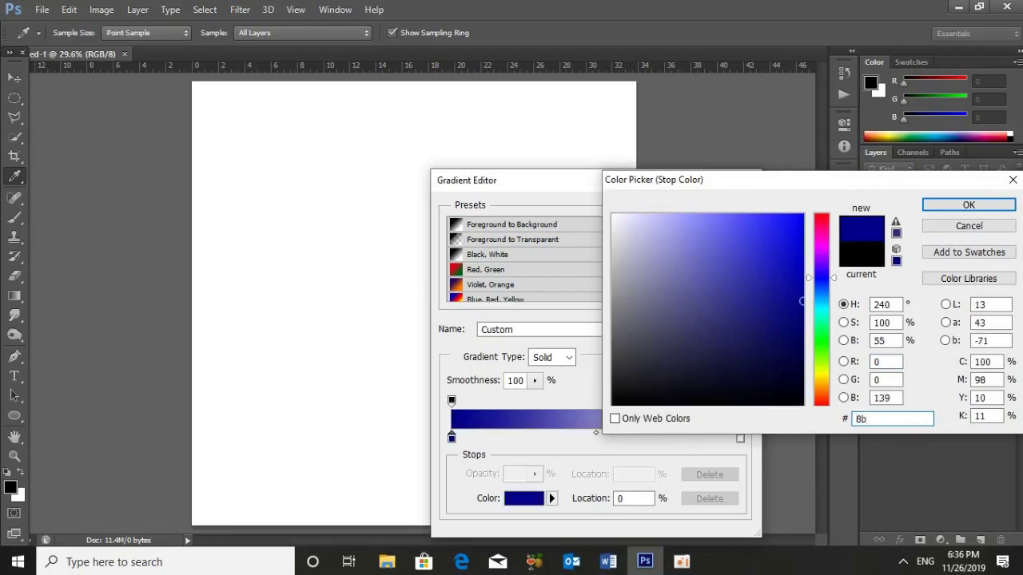
type("7575")
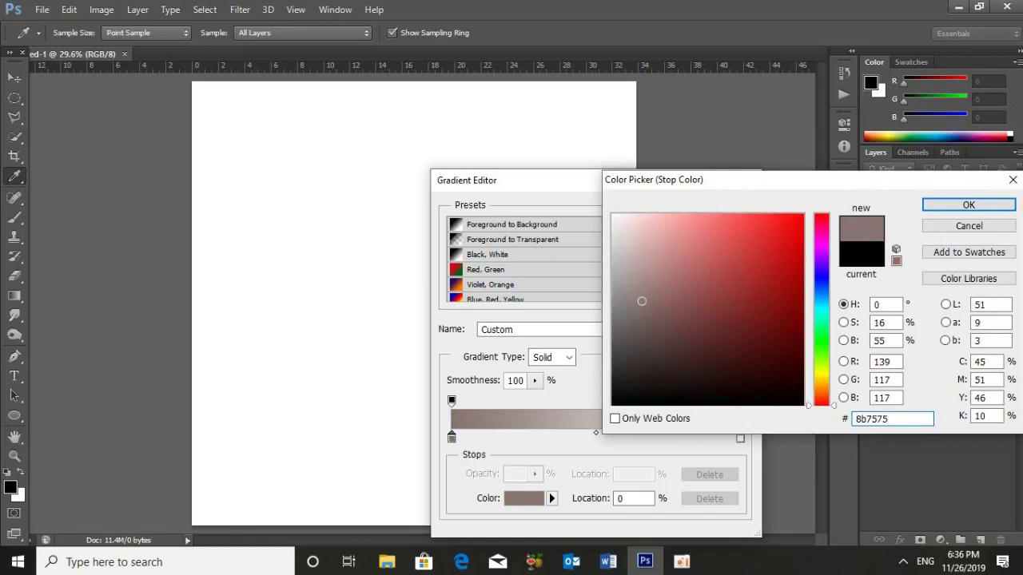
left_click(969, 205)
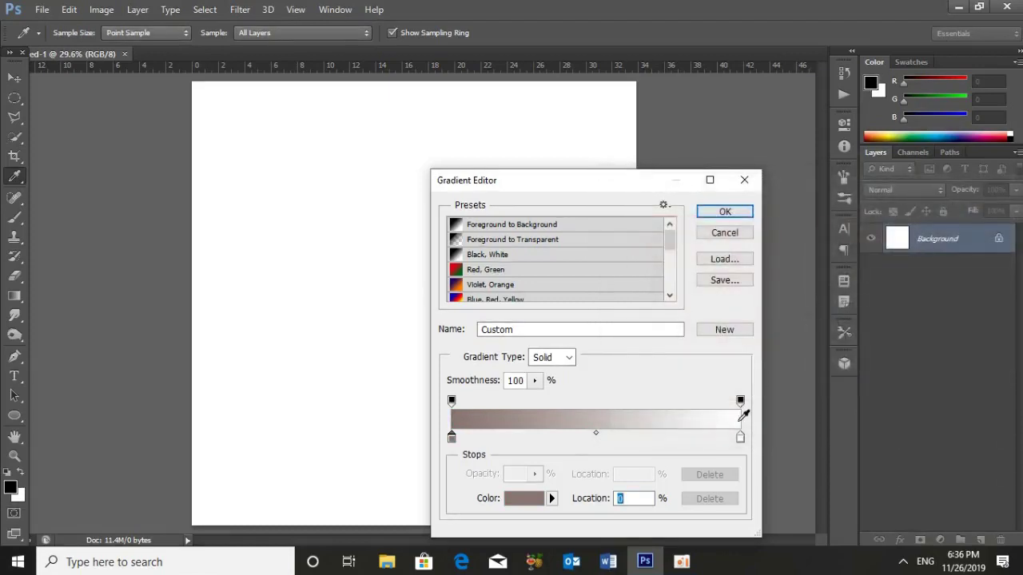
Step: Set the gradient's end colour to #332f2d and apply the edited gradient
left_click(740, 438)
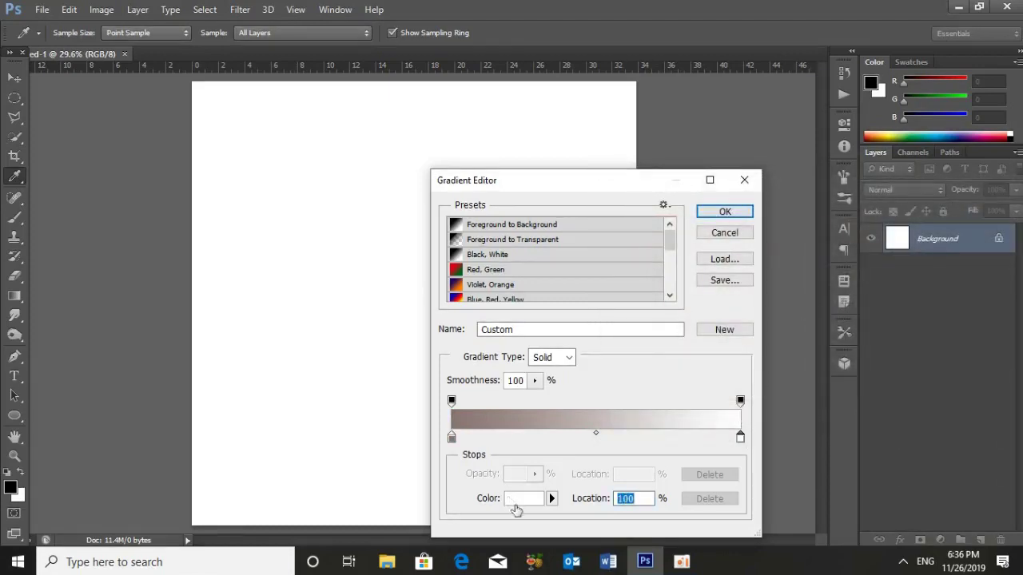
left_click(517, 501)
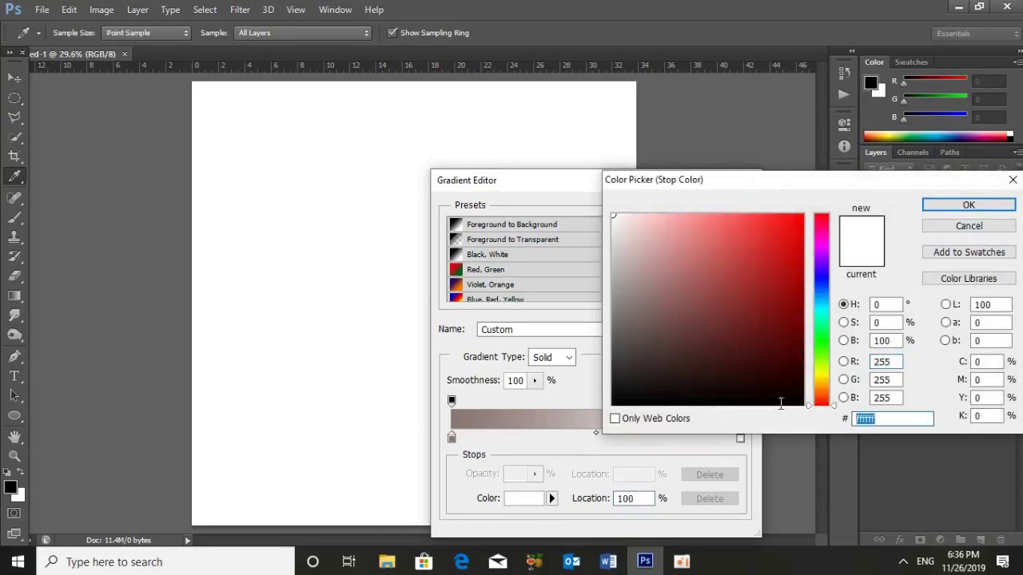
type("33")
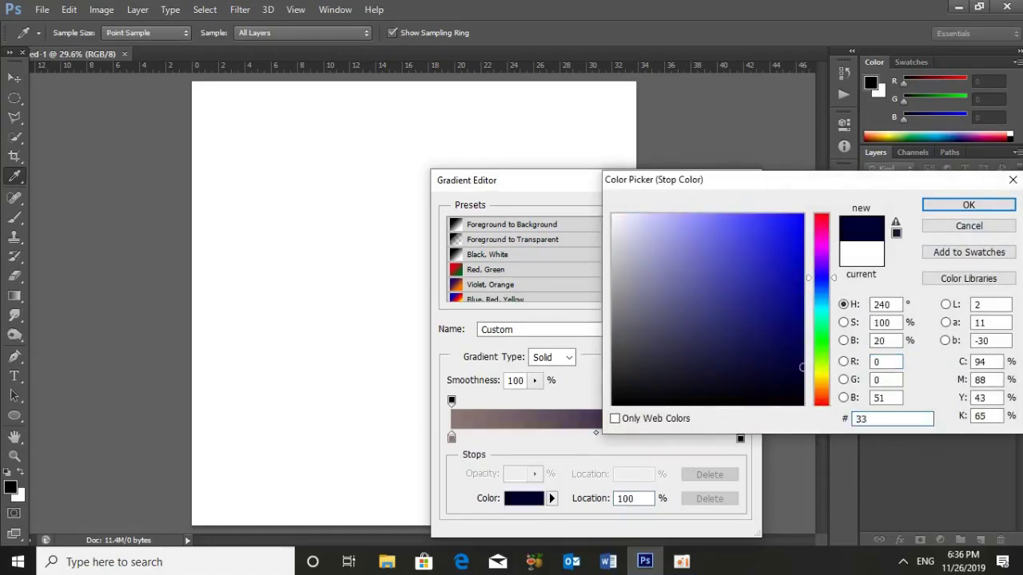
type("2f")
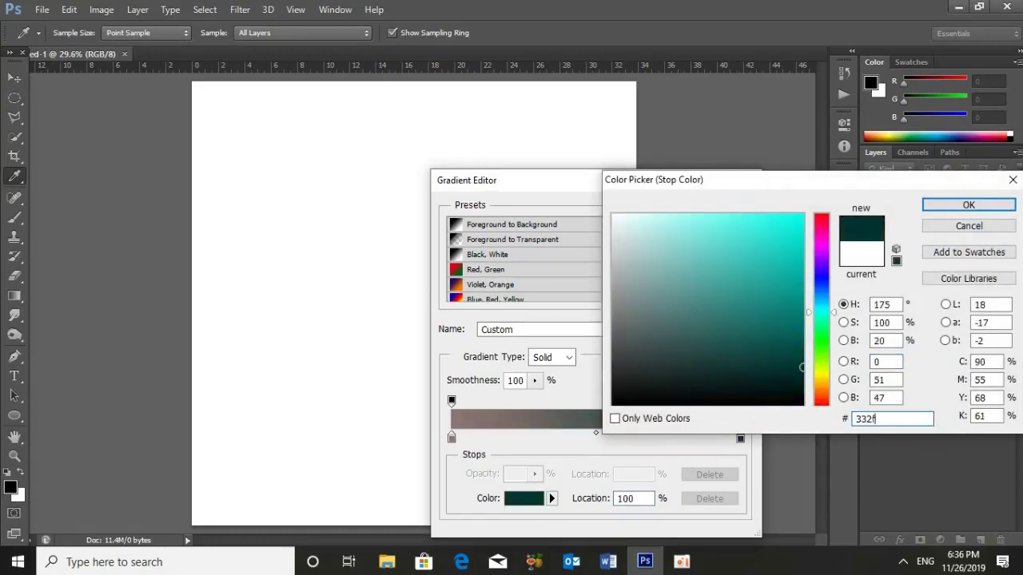
type("2d")
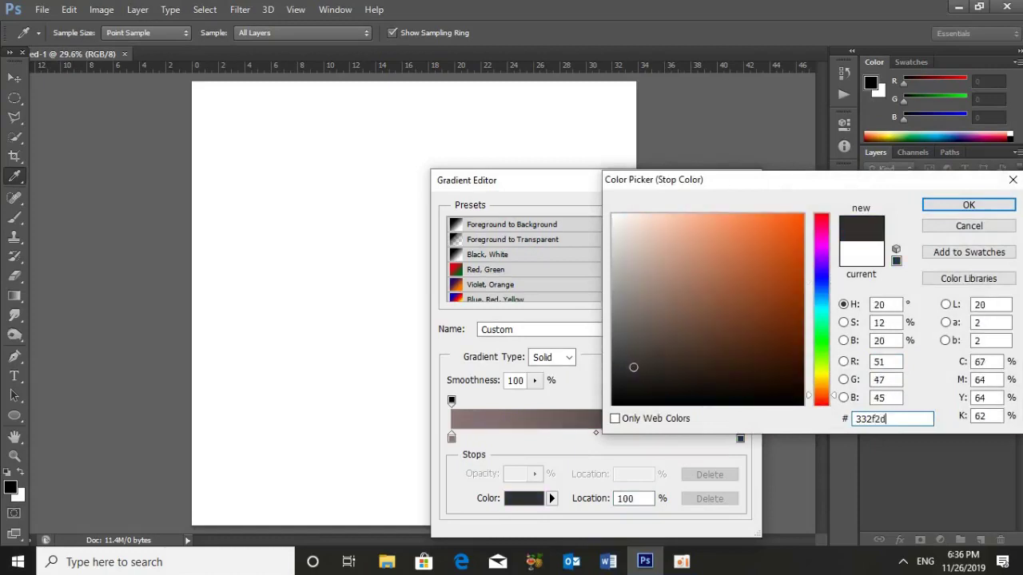
left_click(991, 205)
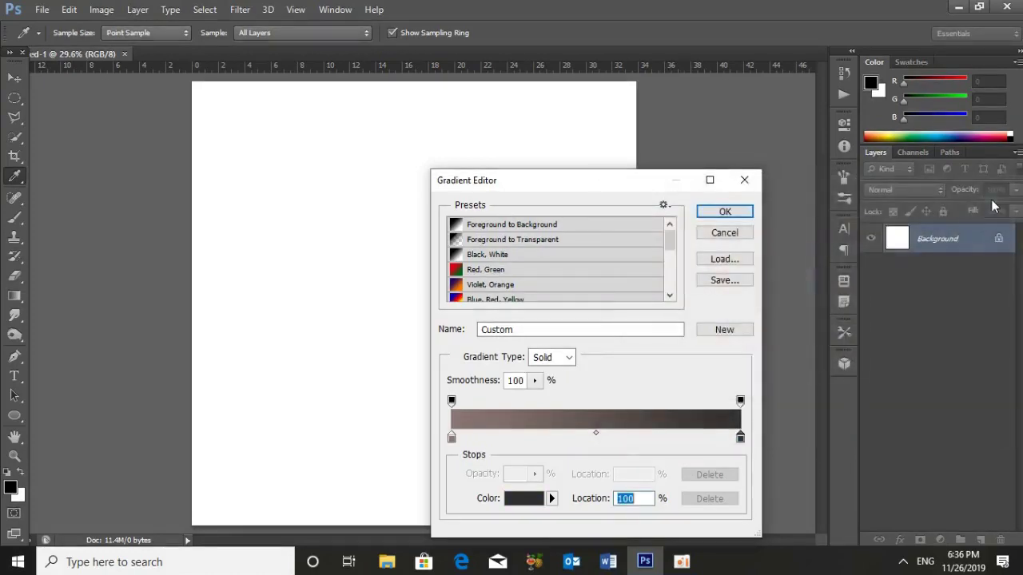
left_click(724, 211)
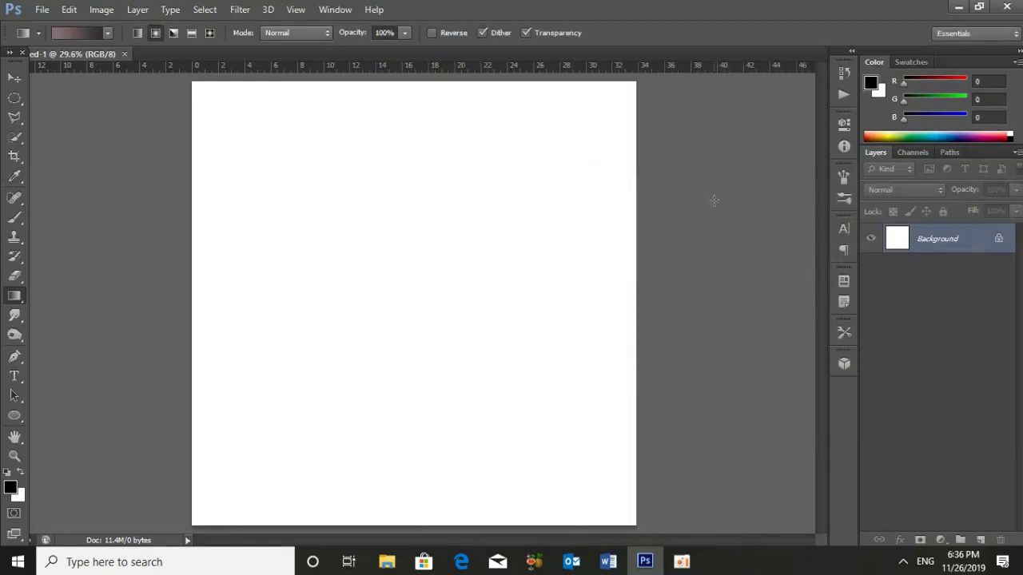
Step: Convert the Background to Layer 0 and add horizontal and vertical guides through the canvas centre
double_click(946, 240)
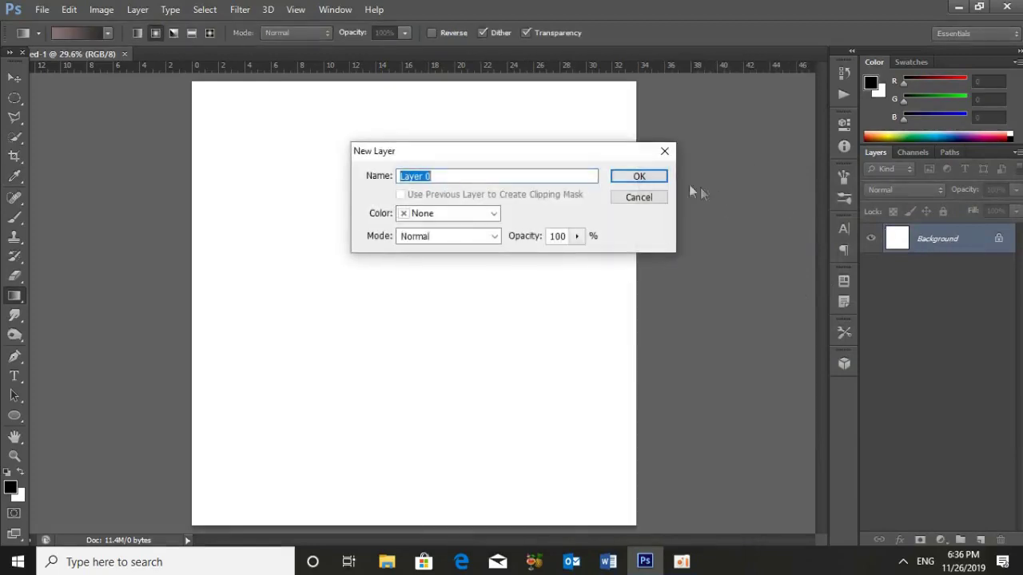
left_click(637, 177)
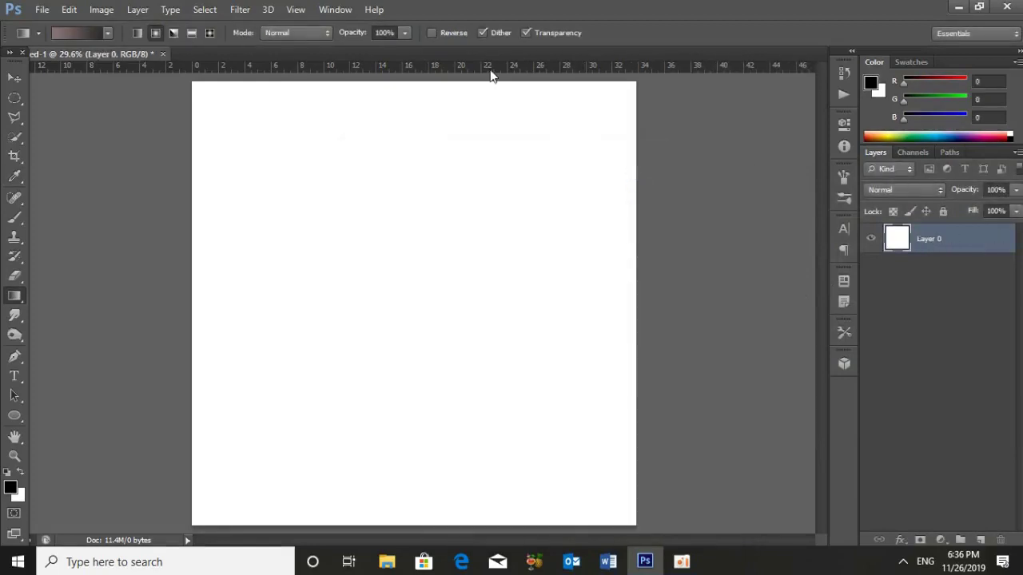
key("ctrl+t")
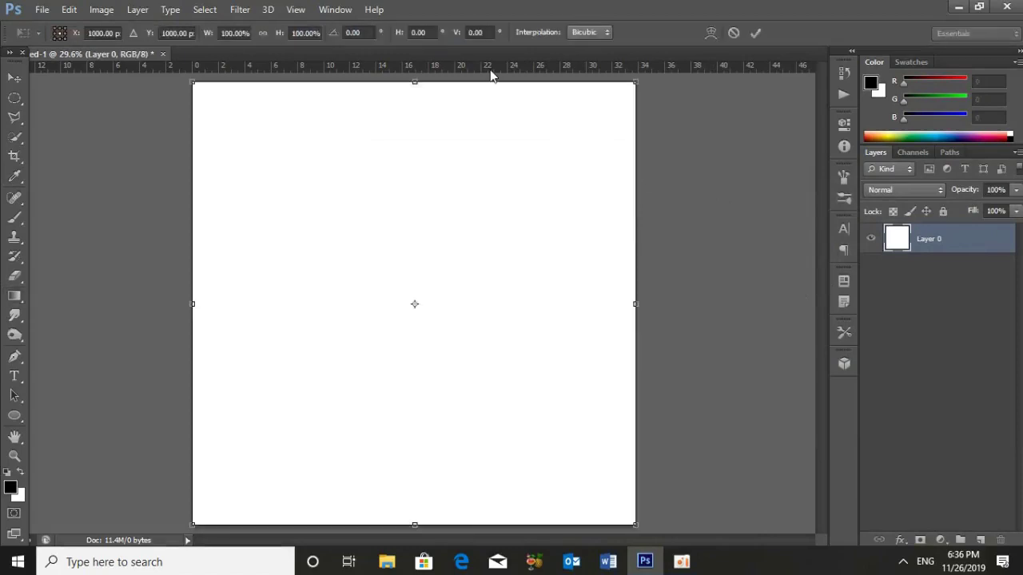
left_click_drag(458, 68, 445, 304)
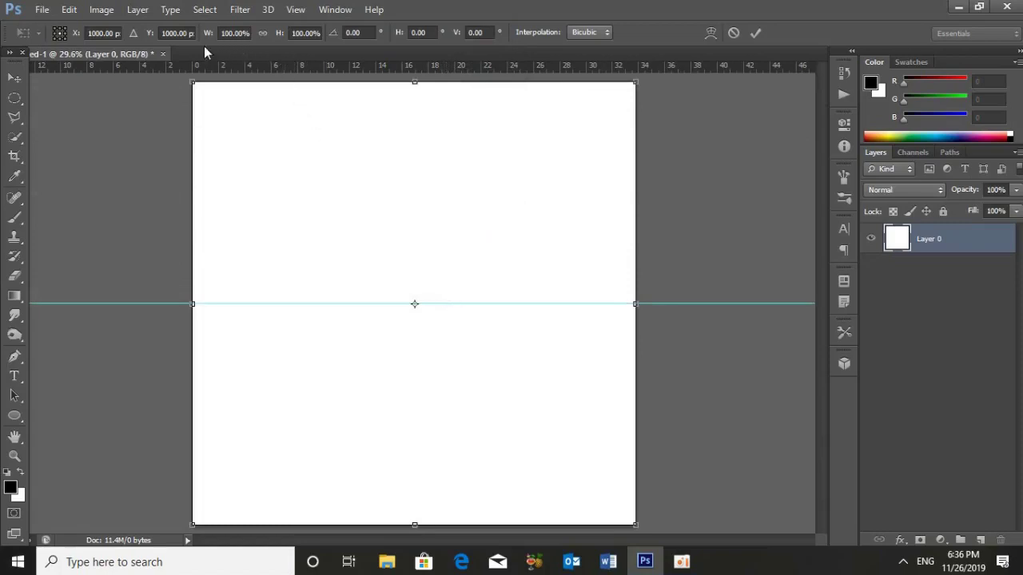
mouse_move(135, 54)
left_mouse_down()
mouse_move(196, 100)
mouse_move(210, 77)
left_mouse_up()
left_click_drag(88, 166, 310, 190)
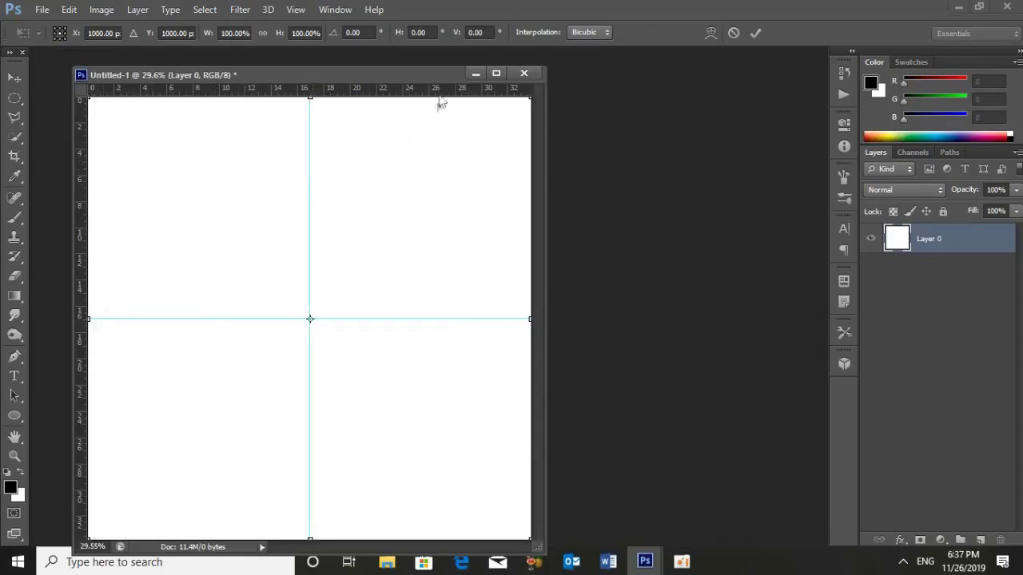
left_click_drag(424, 77, 426, 62)
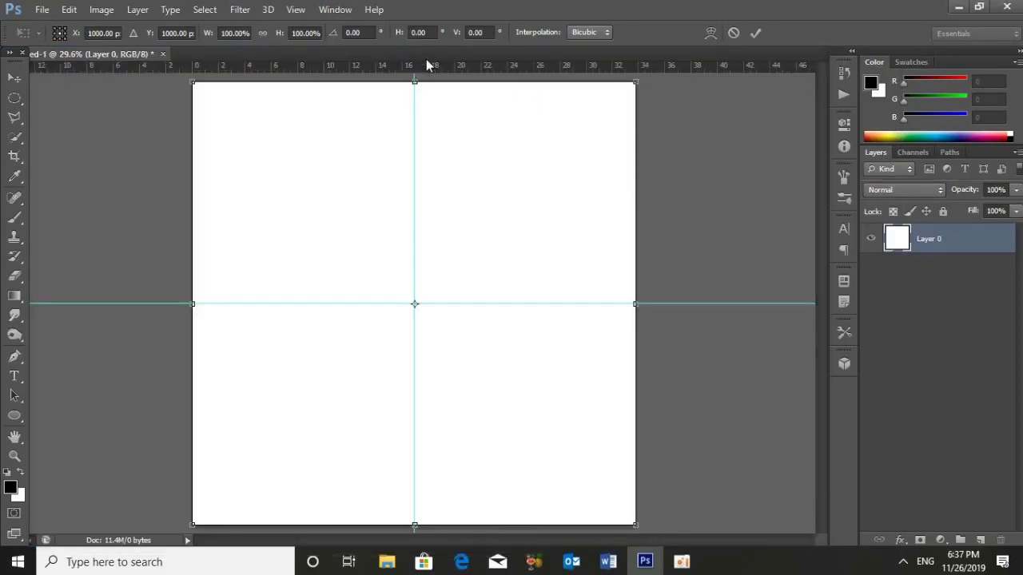
Step: Fill the canvas with a radial gradient running outward from its centre
key("Return")
key("g")
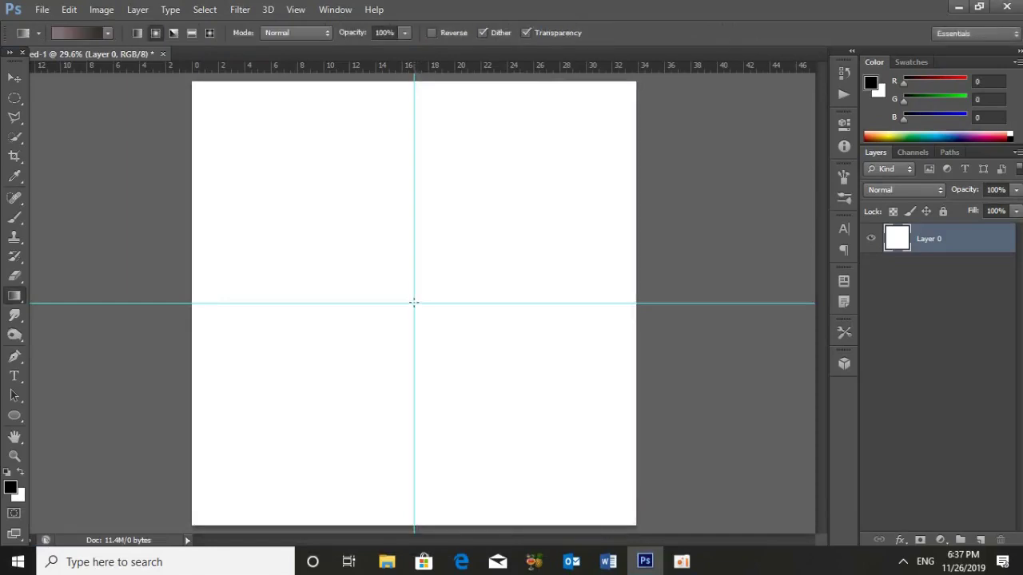
left_click_drag(413, 302, 826, 316)
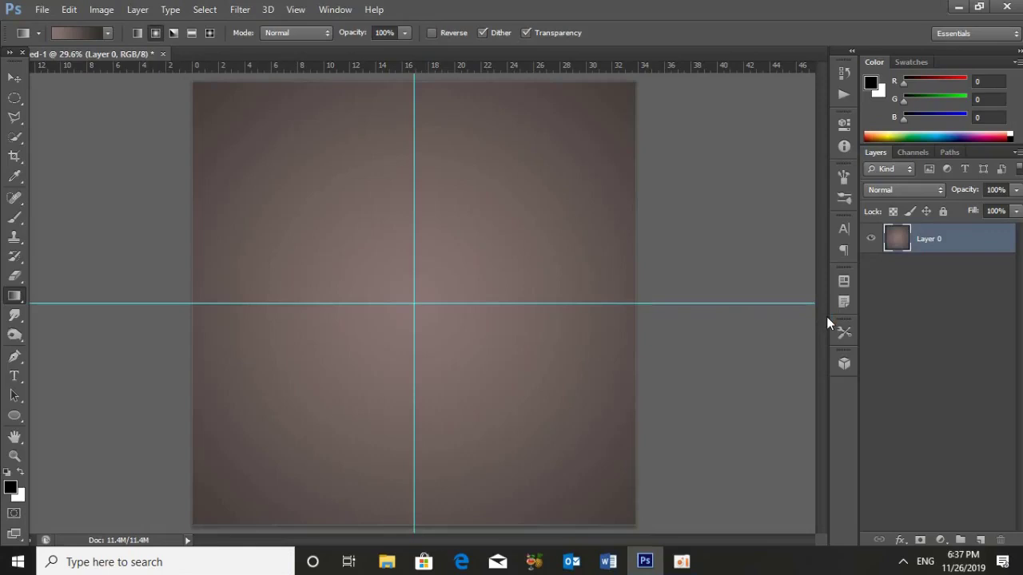
Step: Apply a Sandstone Texturizer (scaling 71%, relief 4, top light) and group the layer into Group 1
left_click(236, 11)
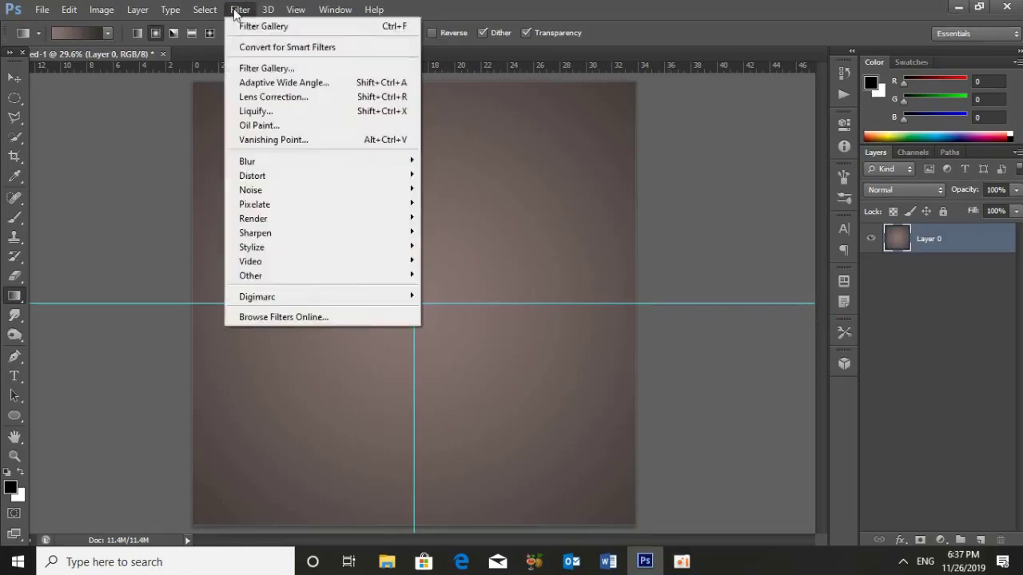
left_click(256, 68)
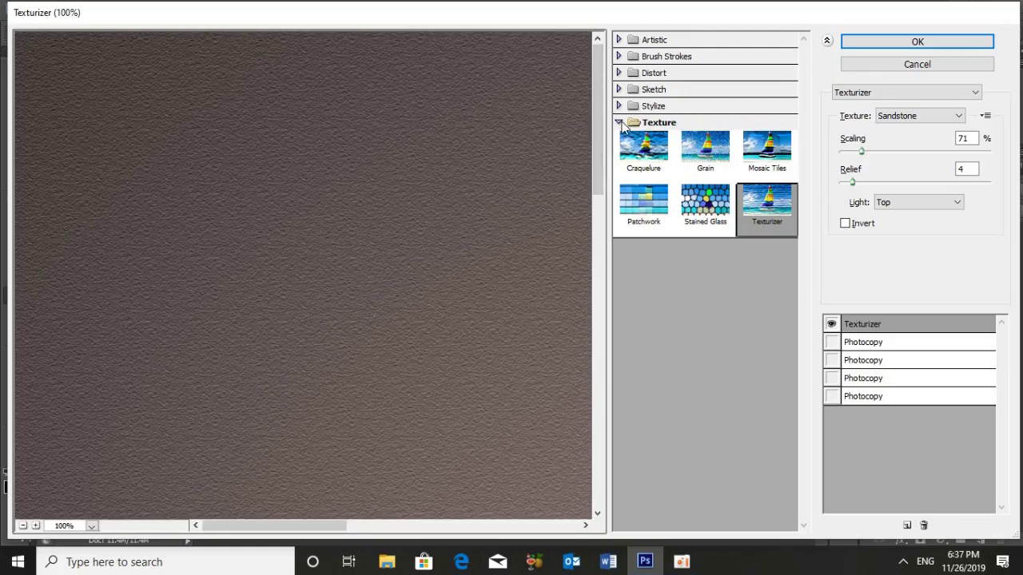
left_click(628, 126)
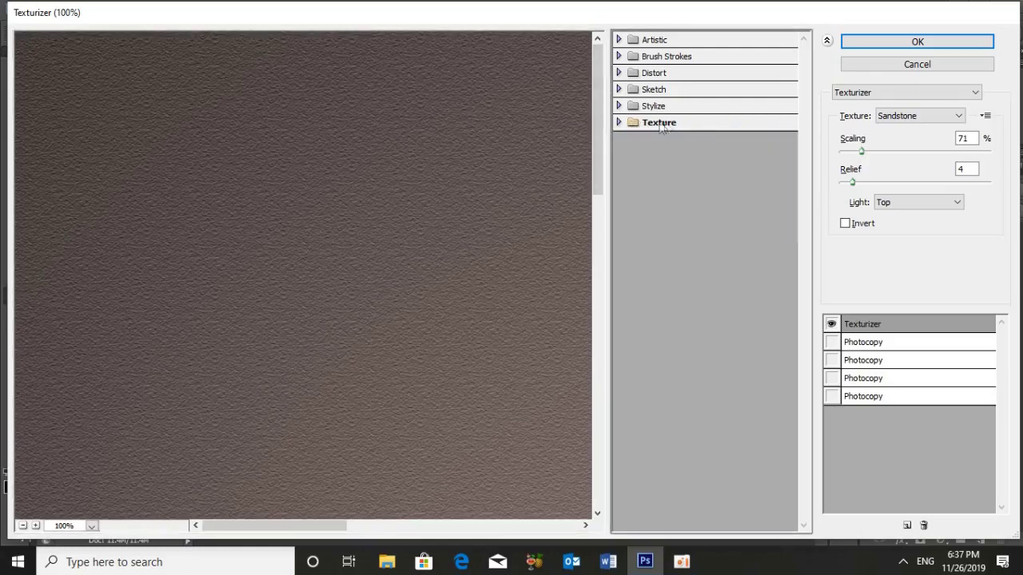
left_click(620, 125)
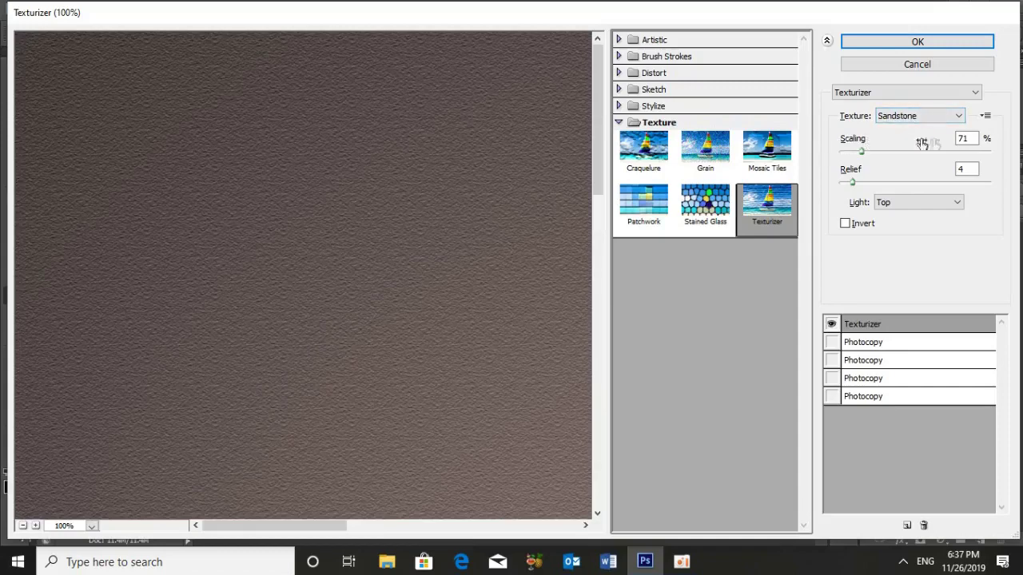
double_click(965, 138)
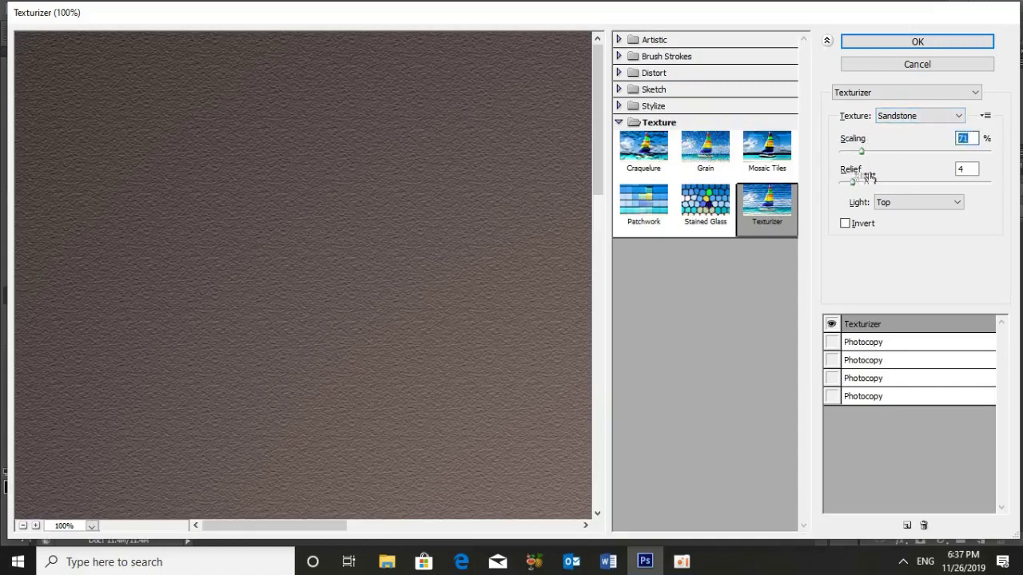
double_click(966, 169)
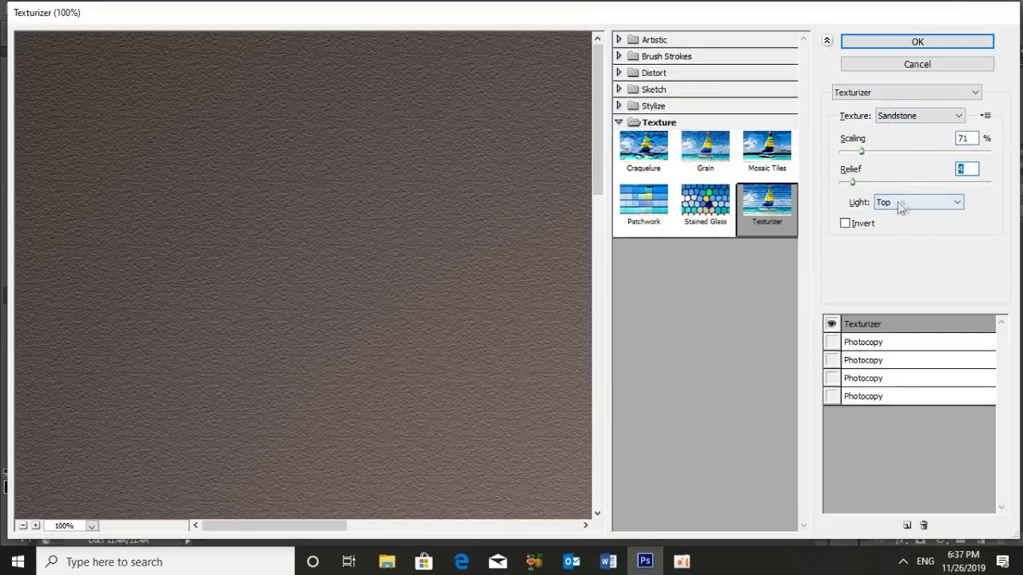
left_click(907, 46)
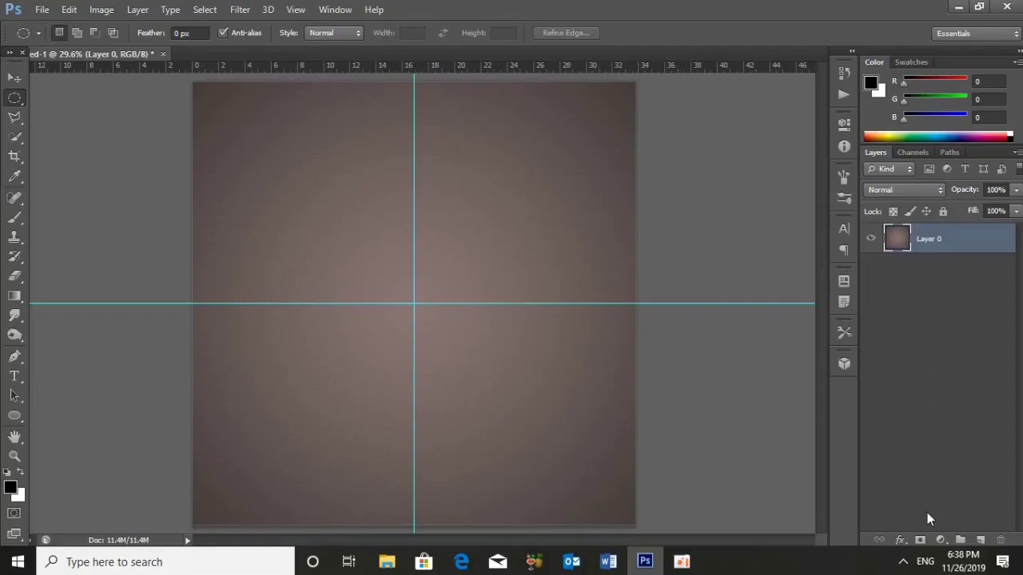
key("ctrl+g")
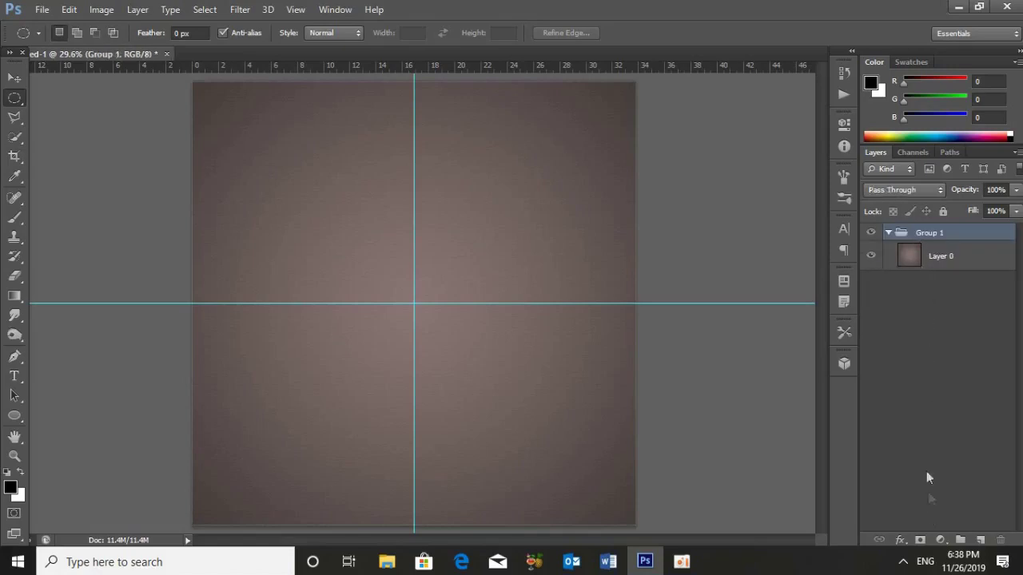
Step: Add a white mask to Group 1 and select a large circle centred on the guide crossing
left_click(920, 540)
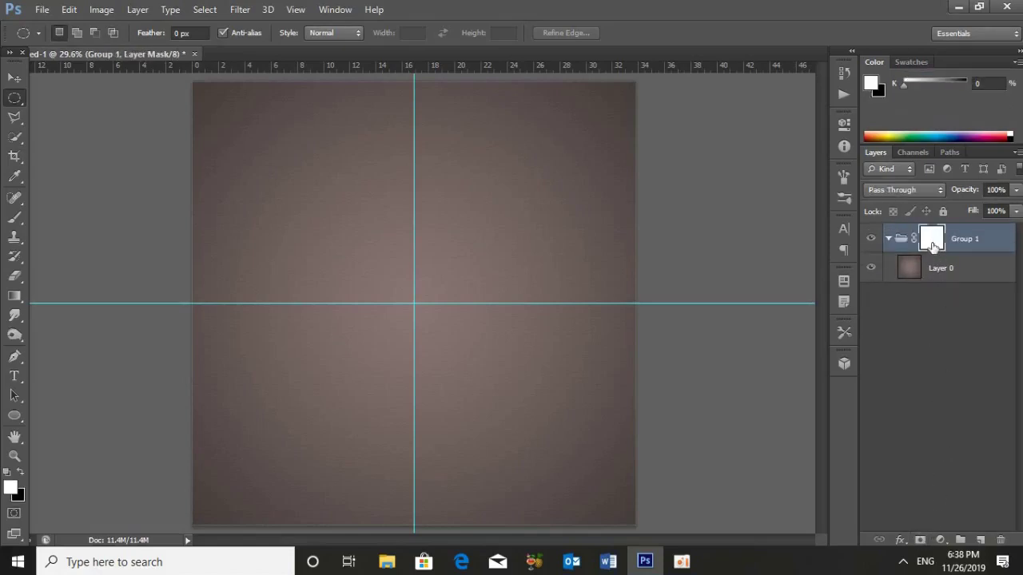
right_click(18, 102)
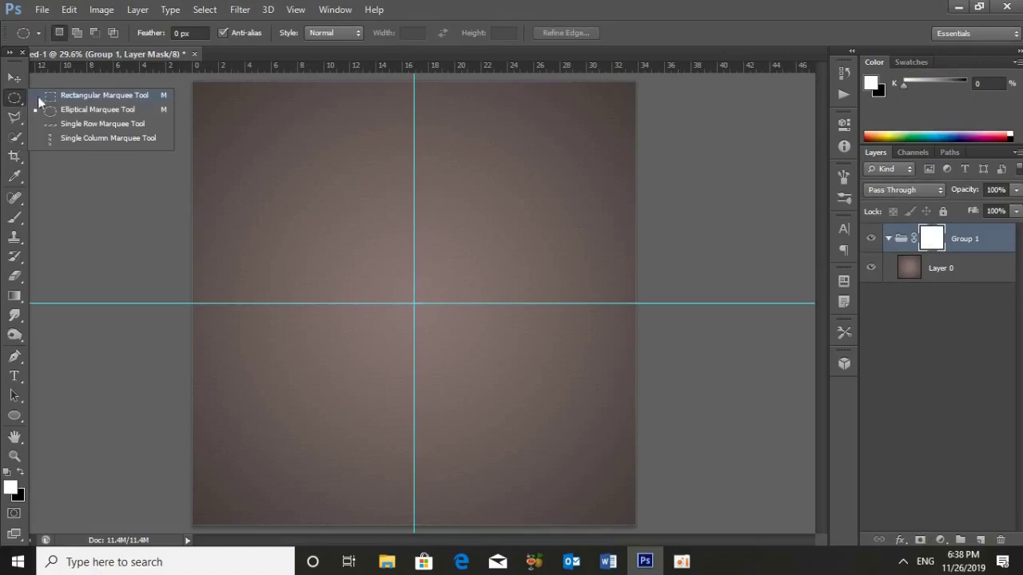
left_click(49, 111)
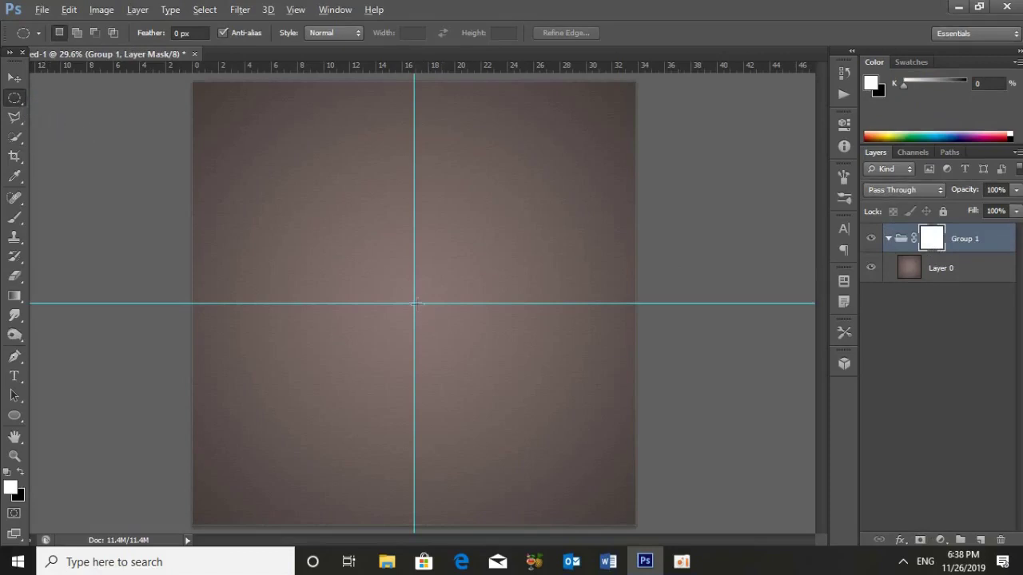
left_click_drag(414, 303, 660, 121)
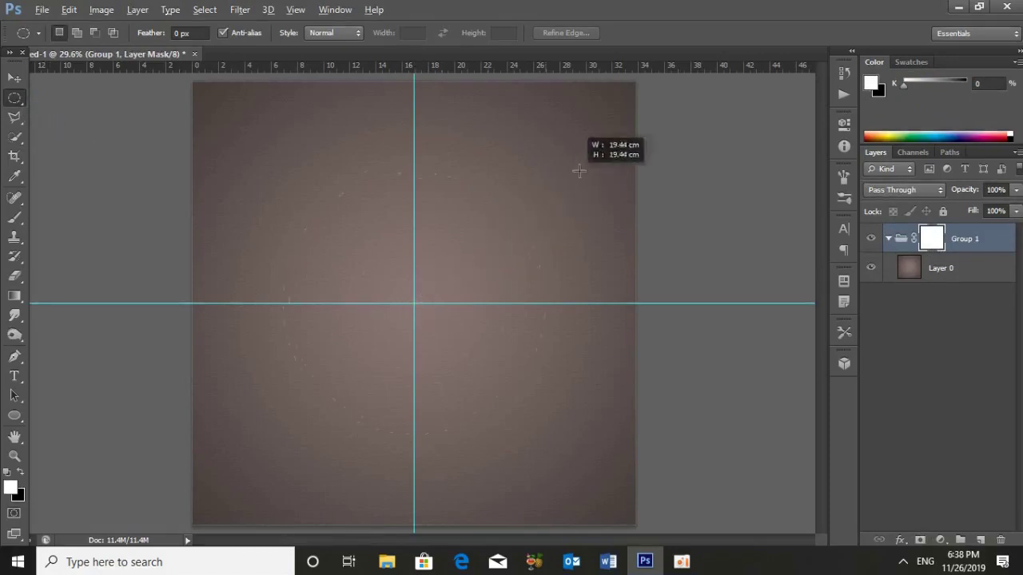
left_click_drag(660, 121, 673, 114)
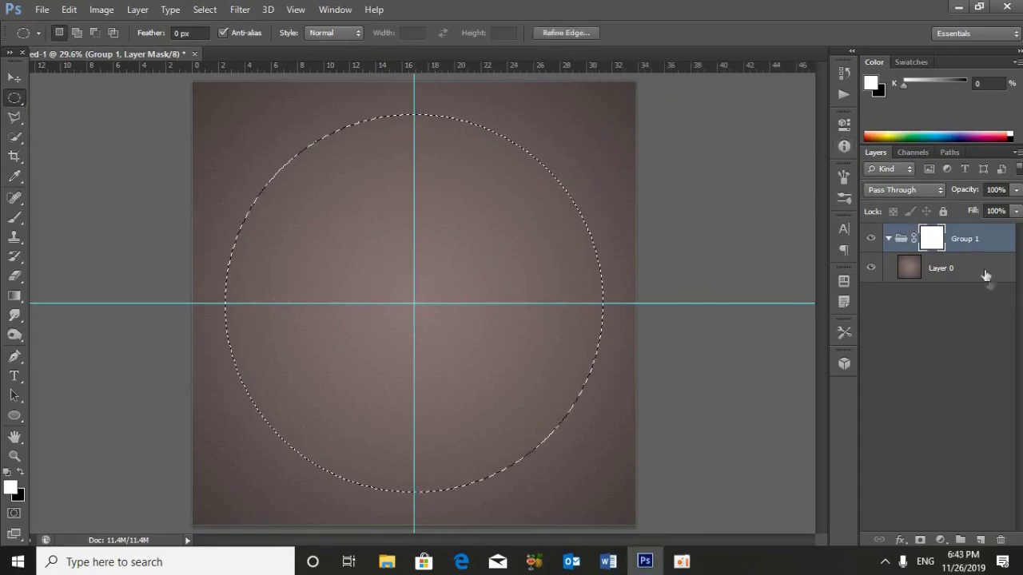
Step: Fill the circular selection with black on a new Layer 1
left_click(980, 540)
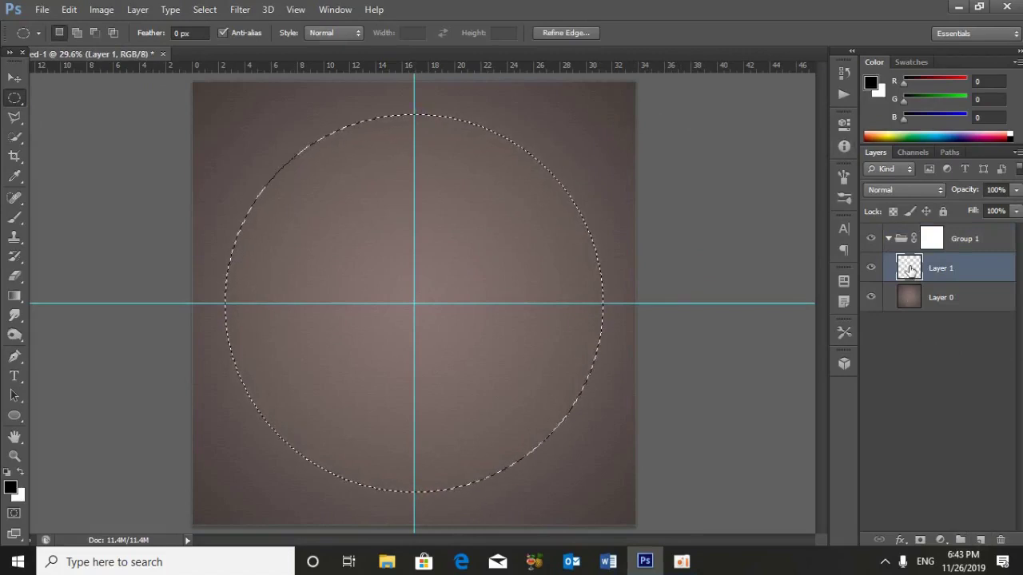
key("alt+BackSpace")
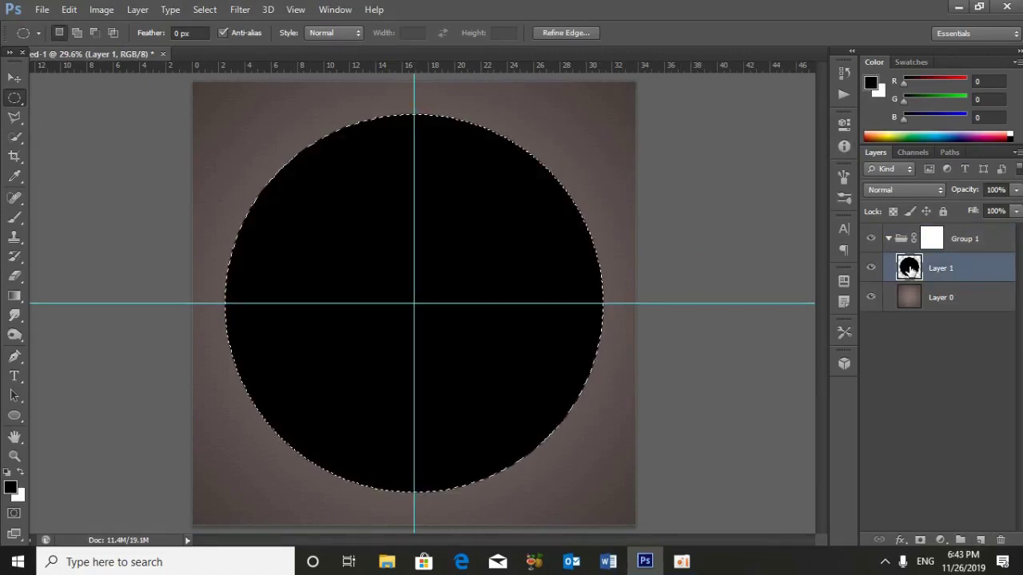
left_click(930, 239)
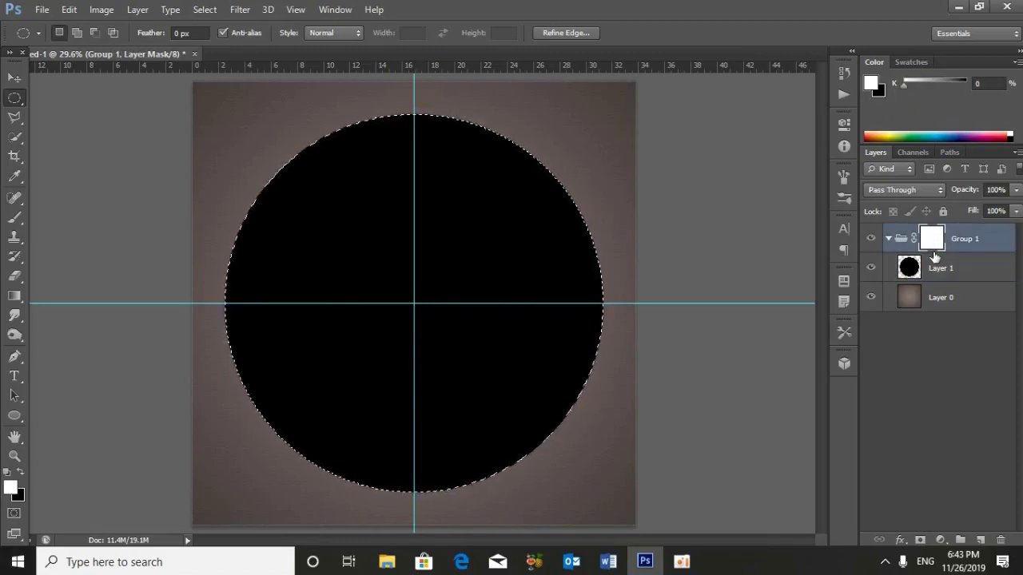
Step: Shrink the selection to 3% and hide it in the group mask, leaving a centre hole
left_click(205, 10)
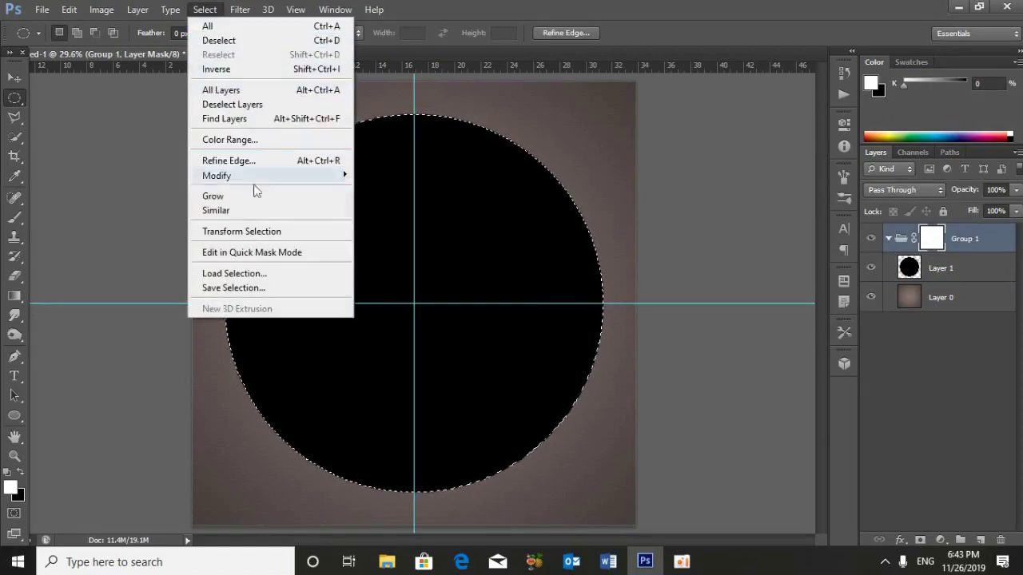
left_click(257, 232)
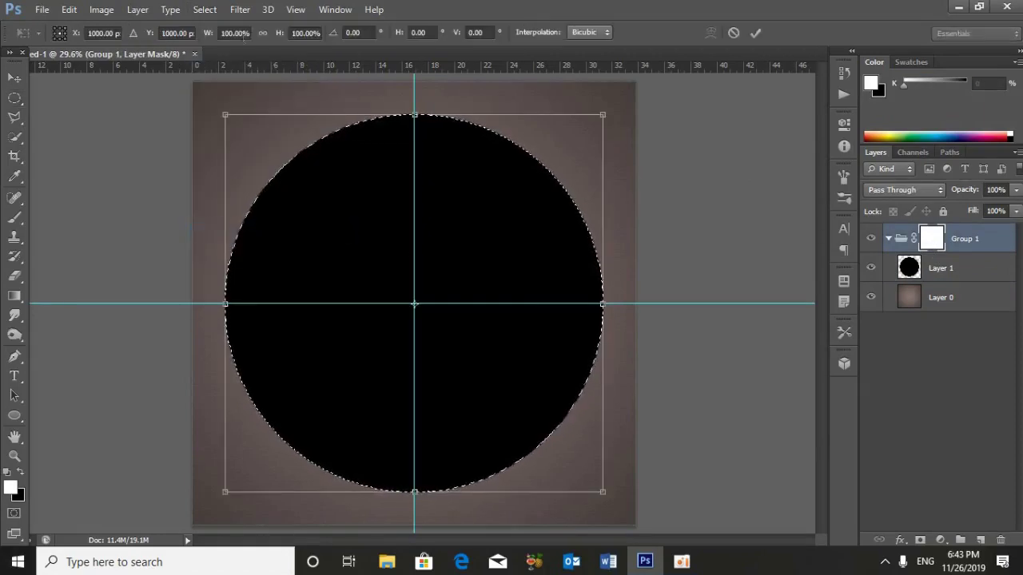
left_click(261, 34)
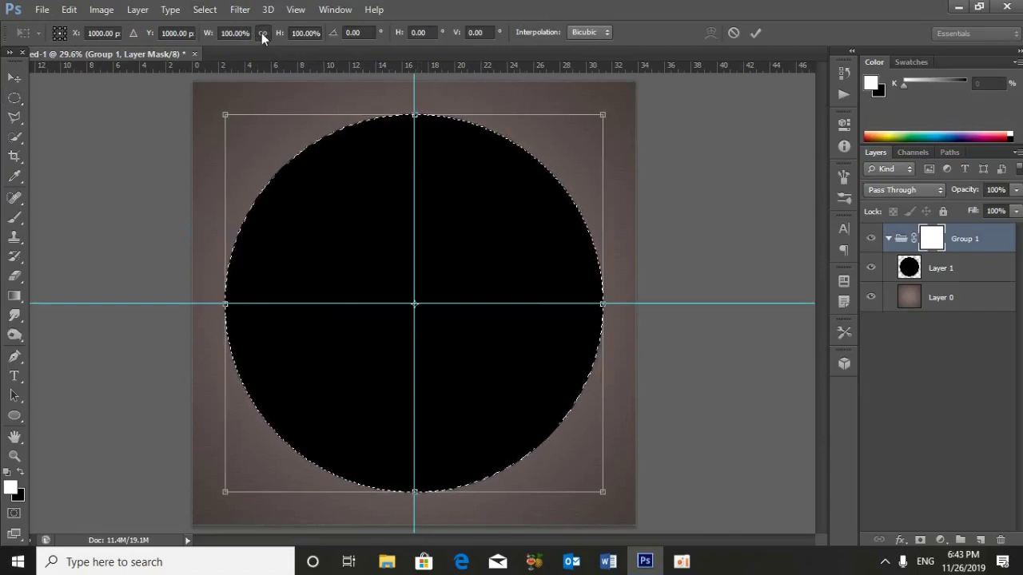
double_click(236, 33)
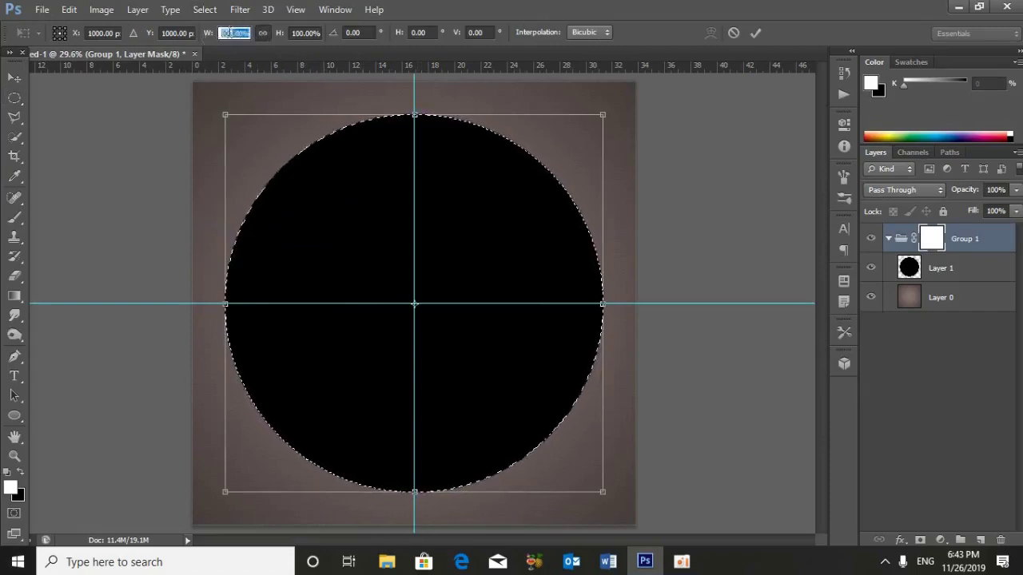
type("3")
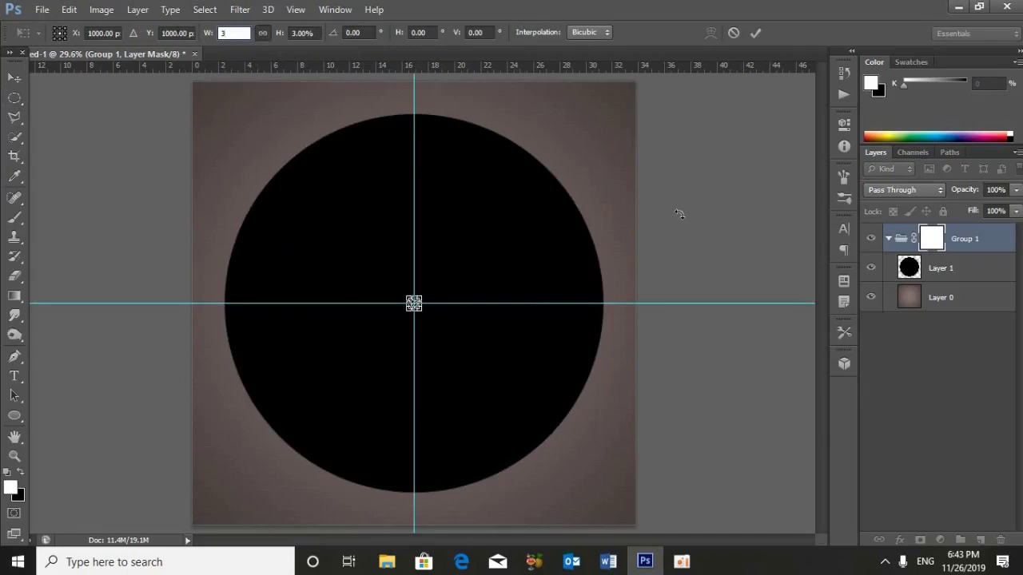
key("Return")
key("m")
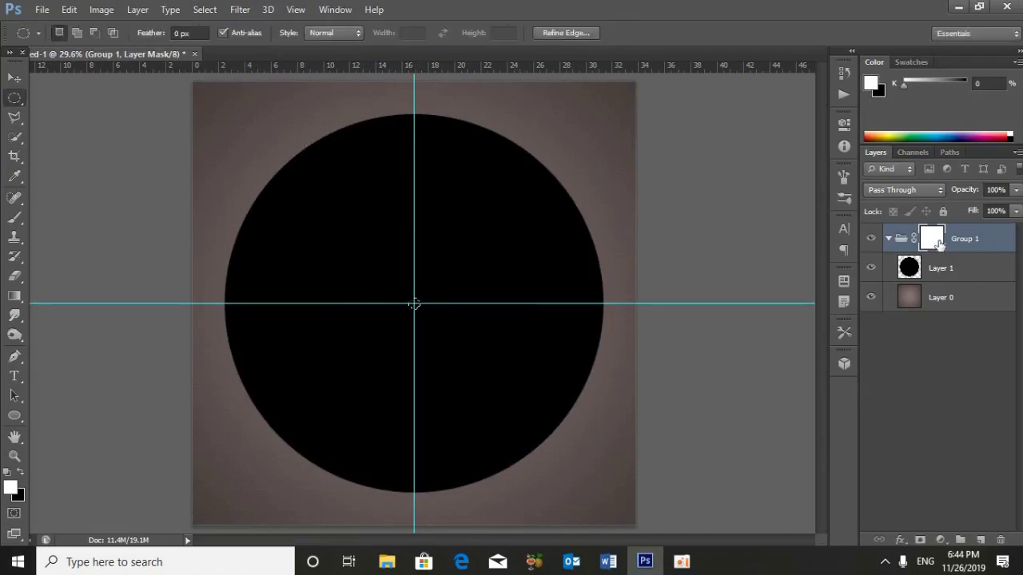
left_click_drag(939, 244, 942, 248)
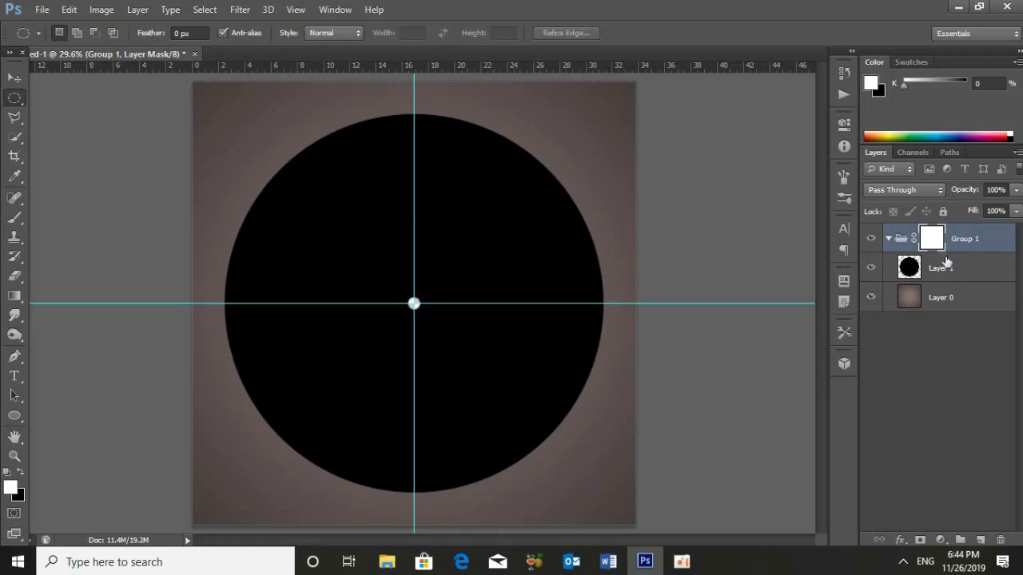
left_click(929, 272)
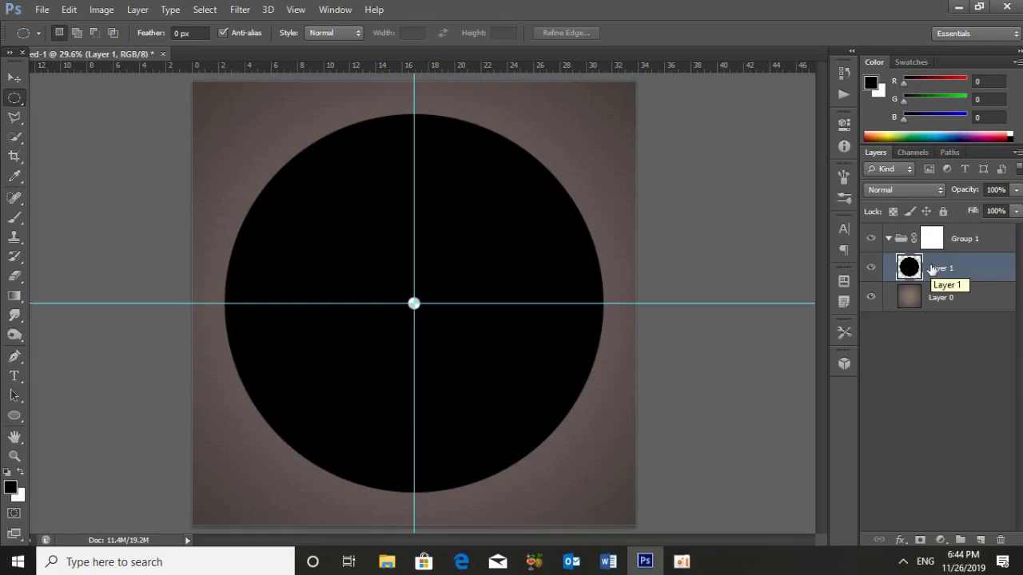
Step: Add noise with amount 20 to the black circle
left_click(241, 10)
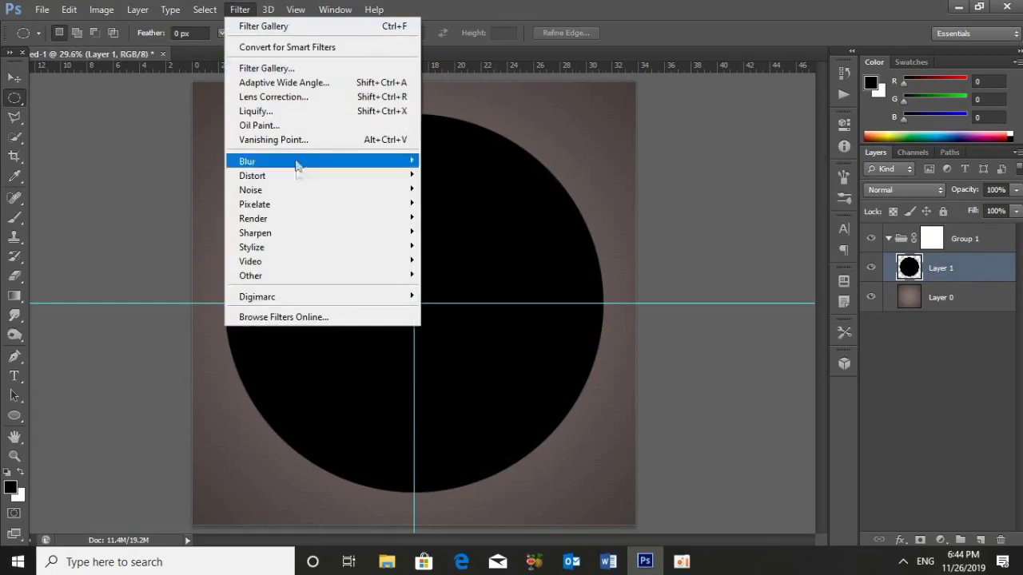
mouse_move(320, 189)
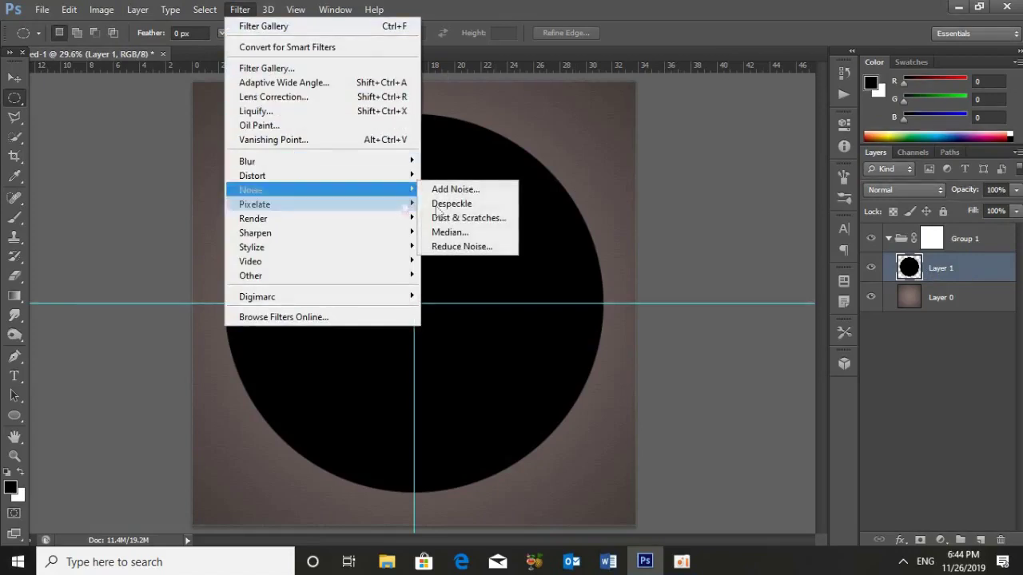
left_click(460, 189)
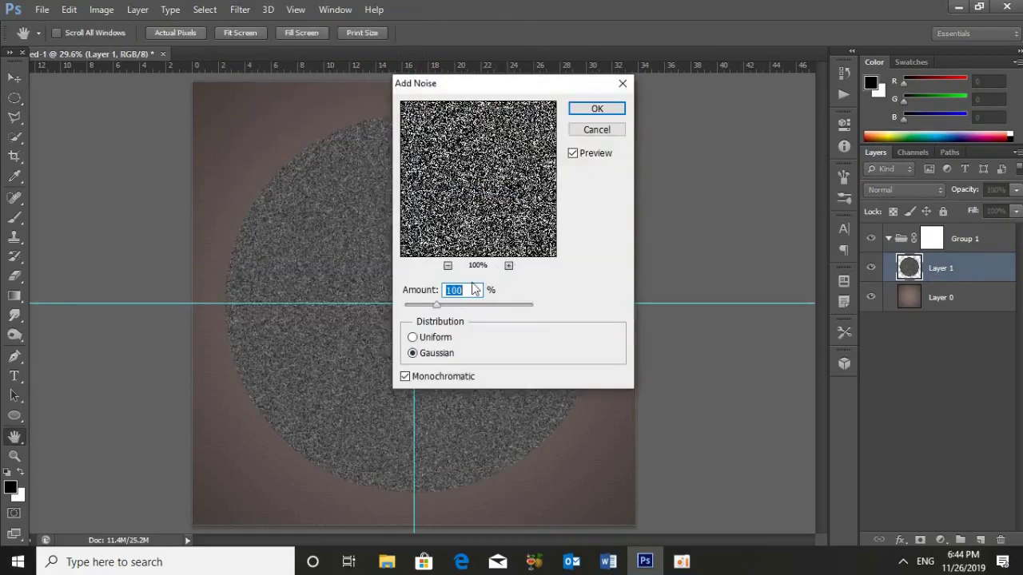
type("20")
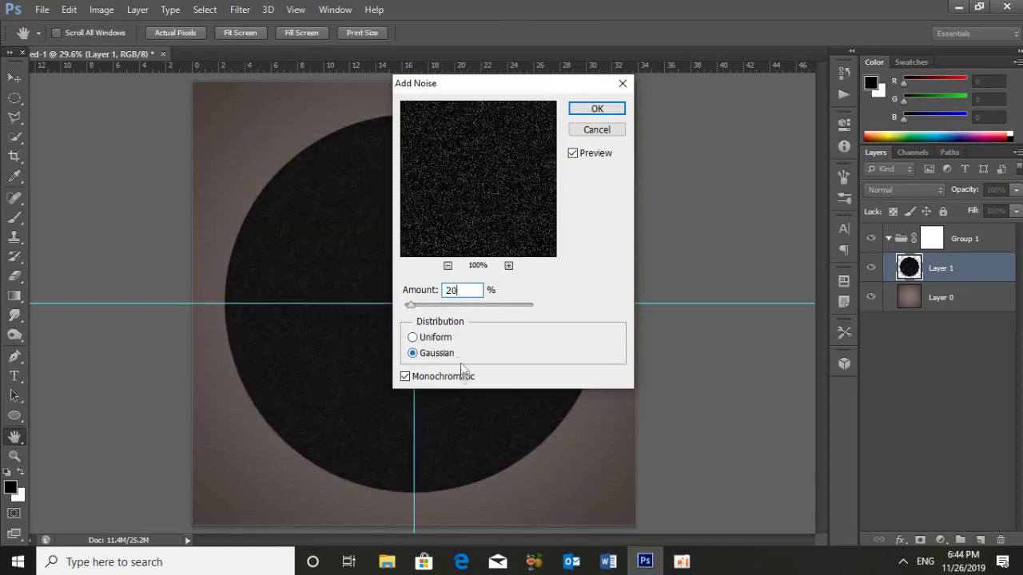
left_click(597, 110)
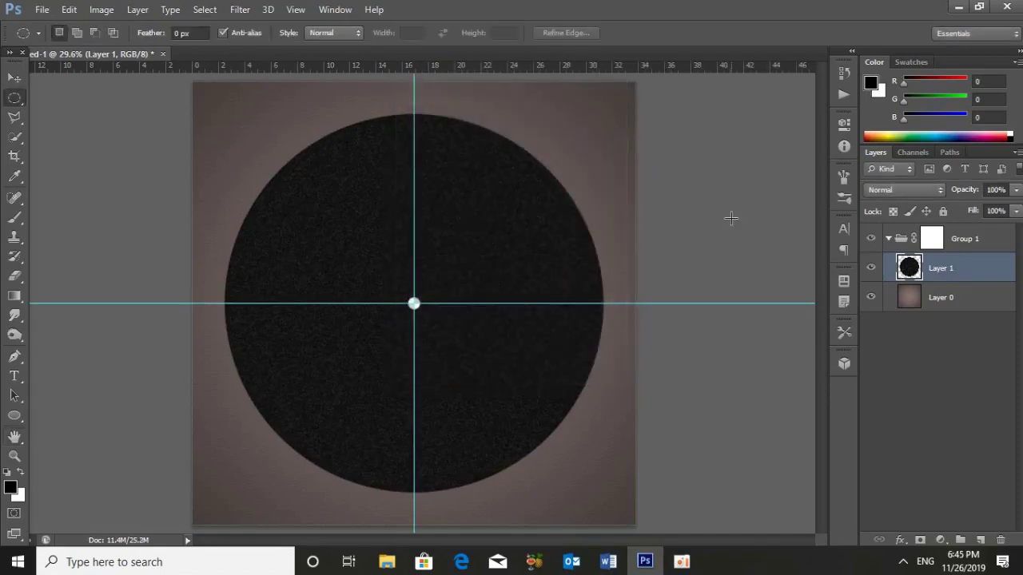
Step: Apply a Spin radial blur of amount 70 at Best quality to the circle
left_click(240, 9)
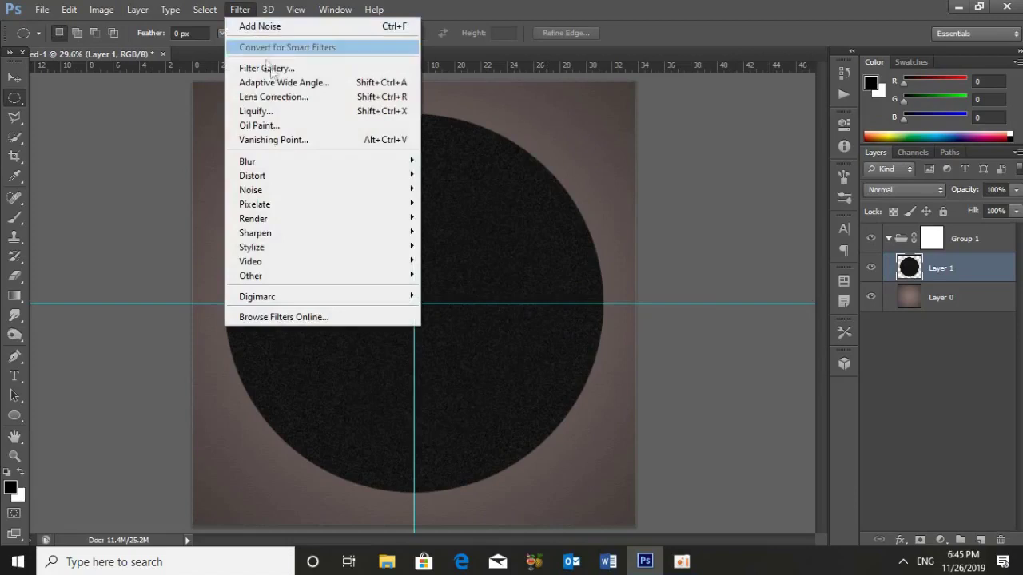
mouse_move(248, 161)
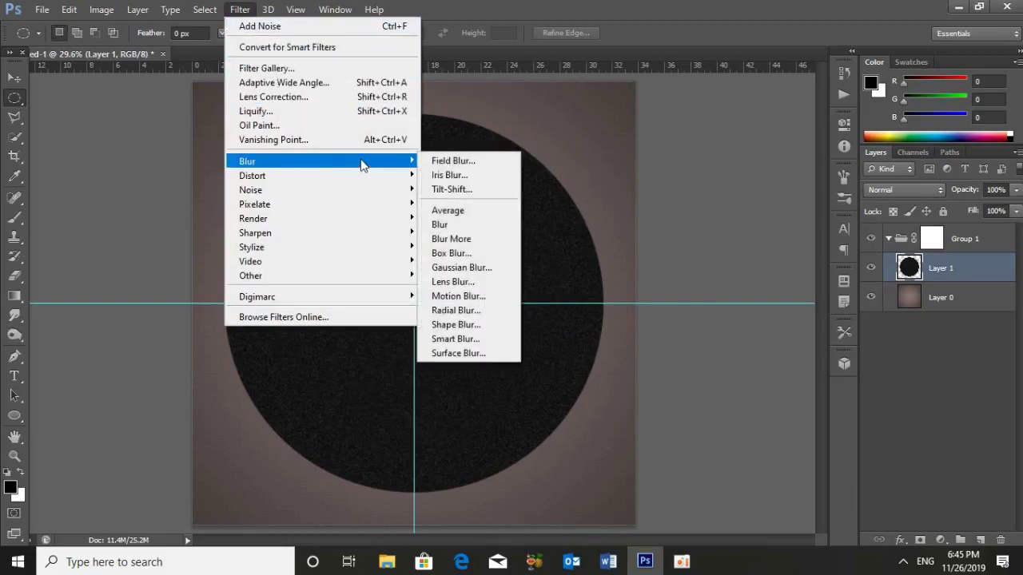
left_click(453, 311)
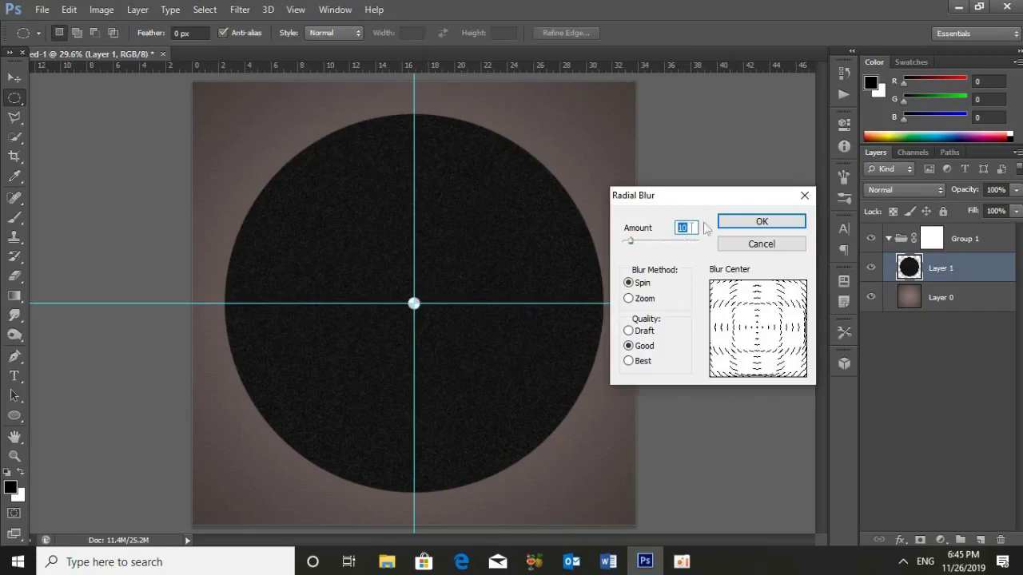
type("70")
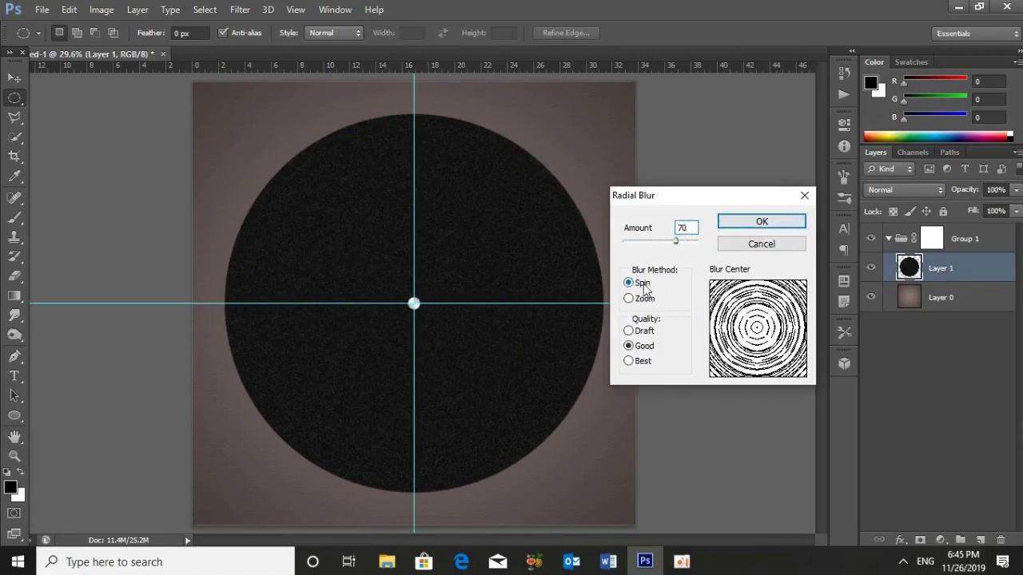
left_click(629, 361)
left_click(746, 227)
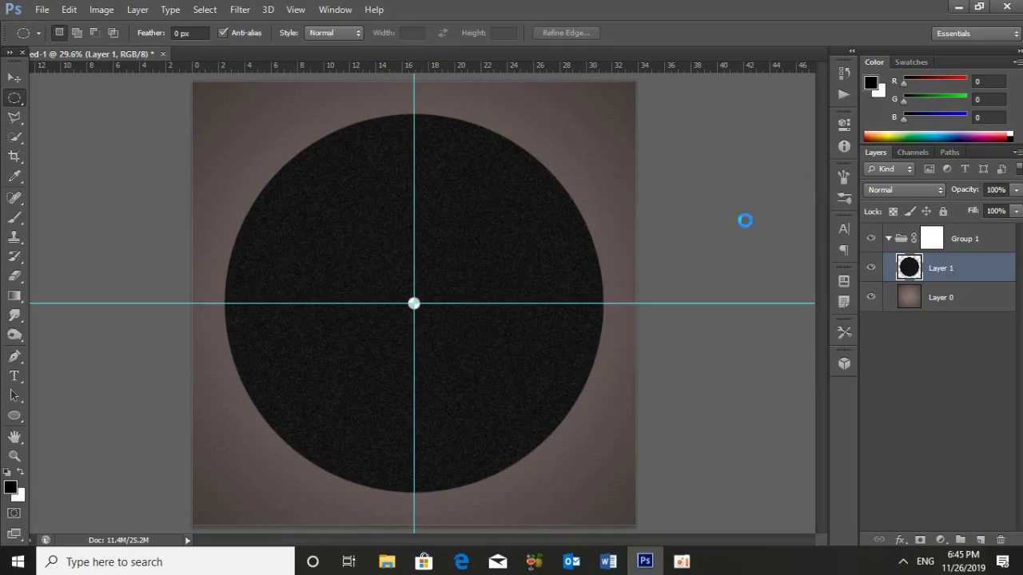
left_click(102, 11)
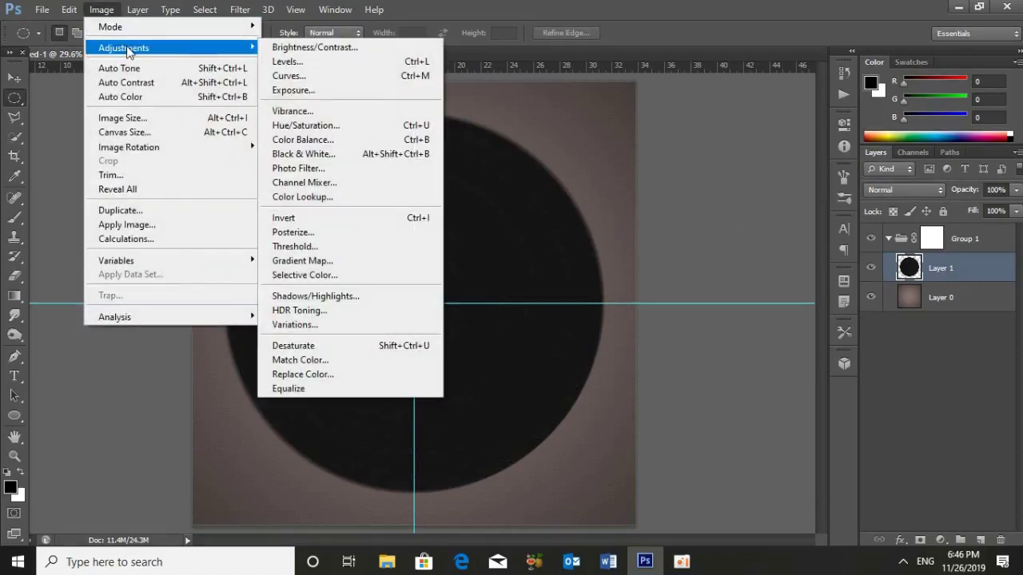
mouse_move(124, 48)
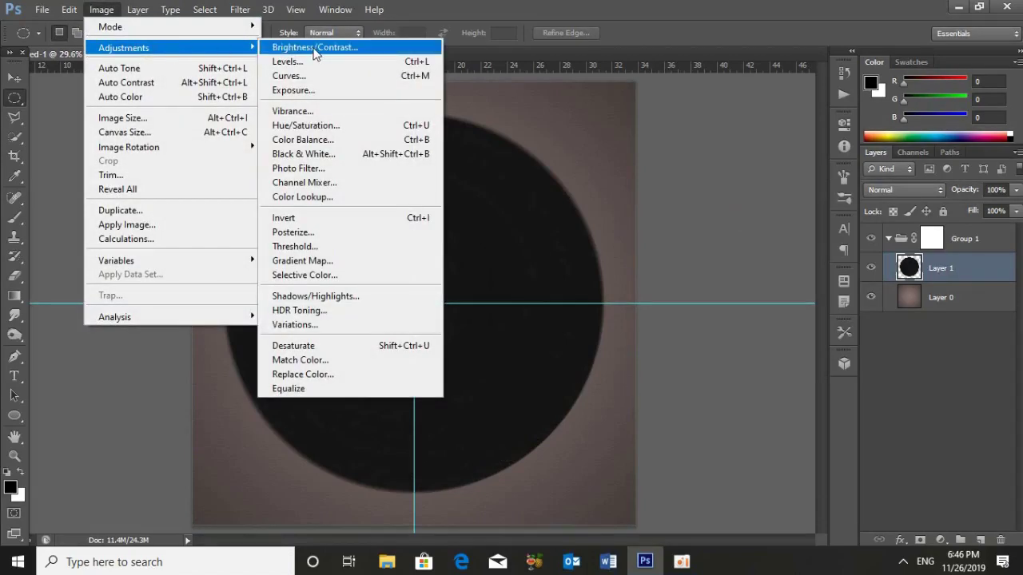
Step: Set the circle layer's Brightness to 21 and Contrast to -21
left_click(317, 50)
double_click(532, 172)
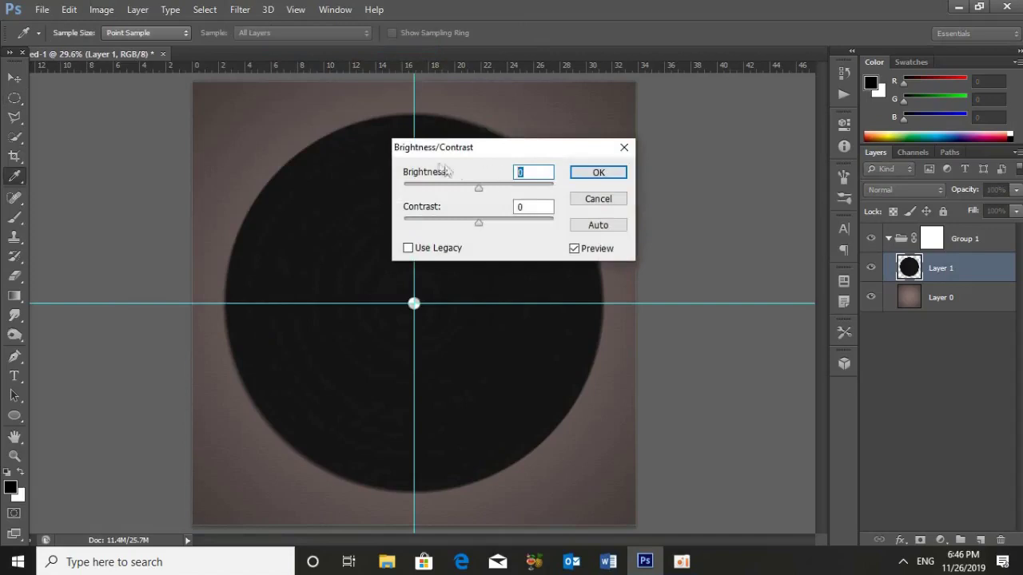
type("21")
double_click(530, 207)
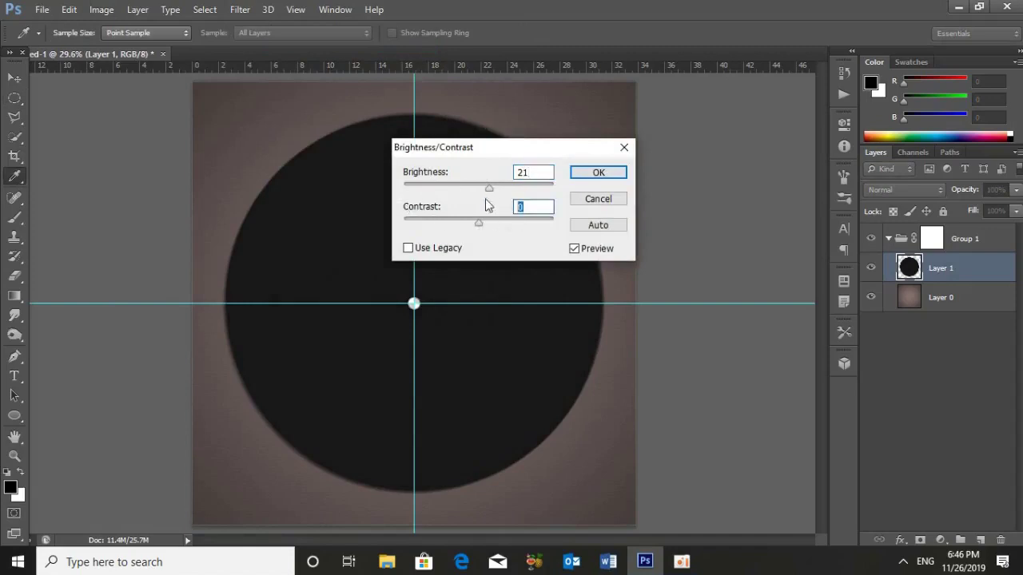
type("-21")
left_click(595, 175)
key("m")
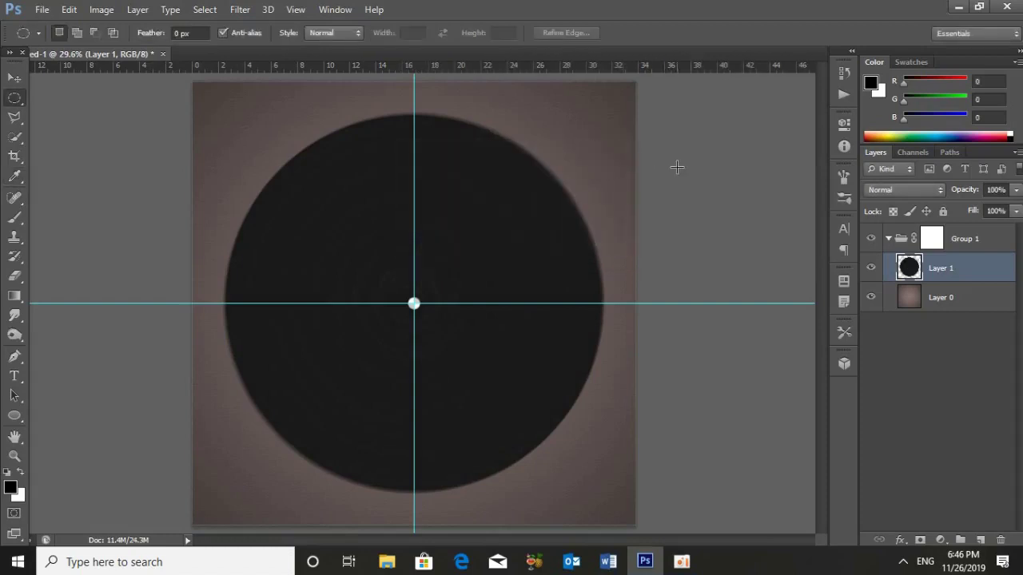
left_click(940, 540)
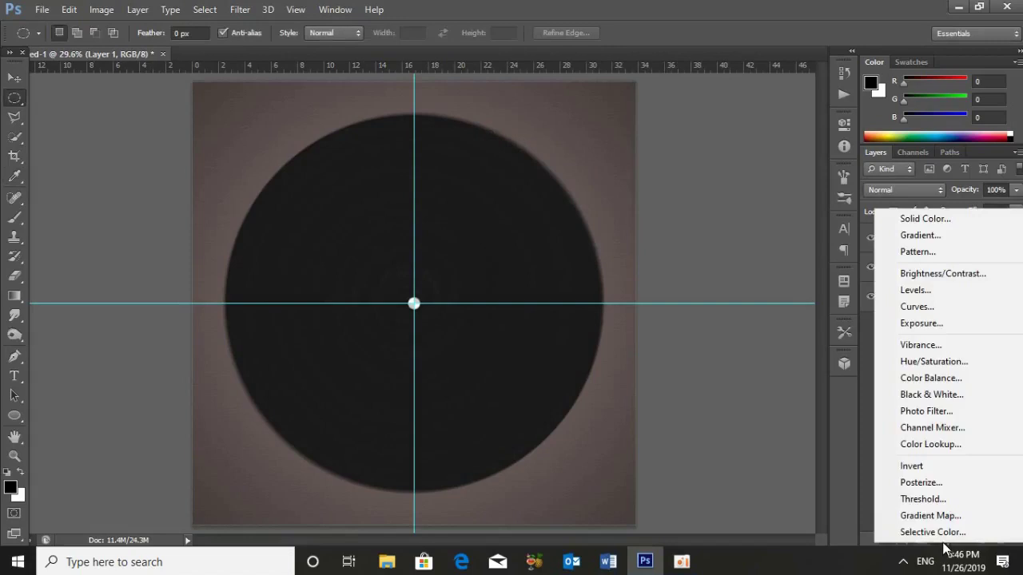
Step: Add a Color Balance layer clipped to Layer 1 with Red 32 and Green 9
left_click(931, 378)
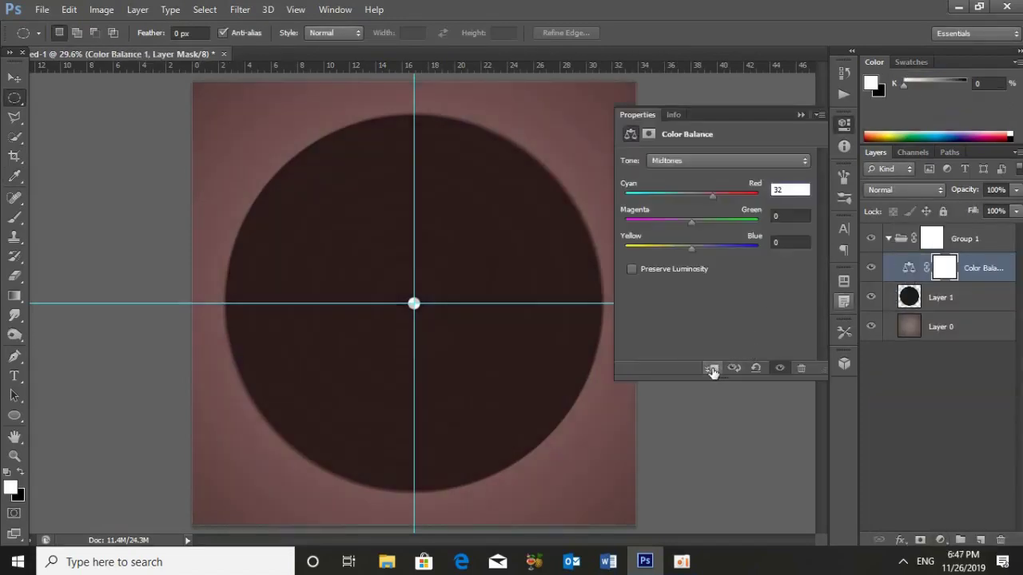
left_click(711, 369)
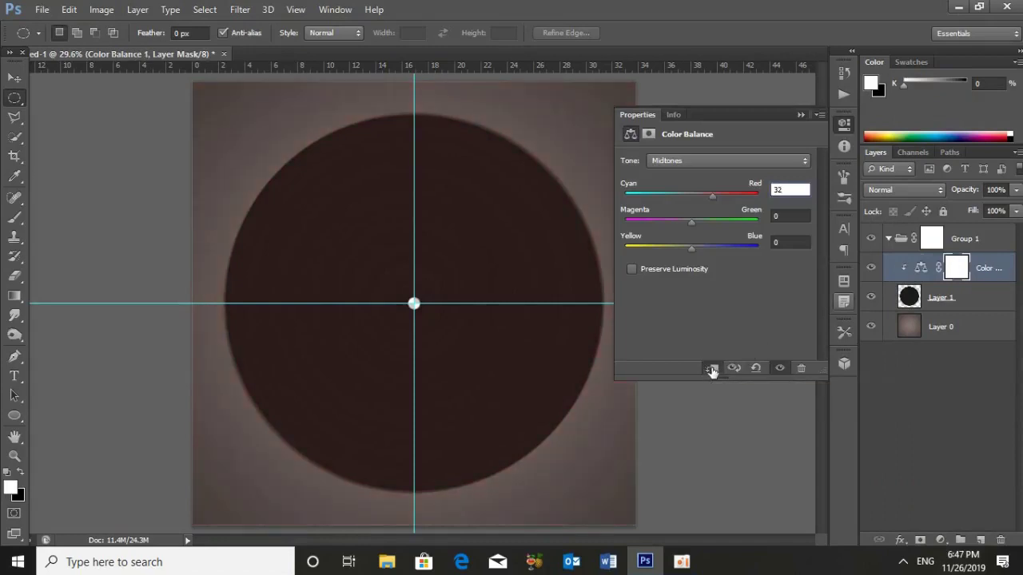
key("BackSpace")
left_click(785, 215)
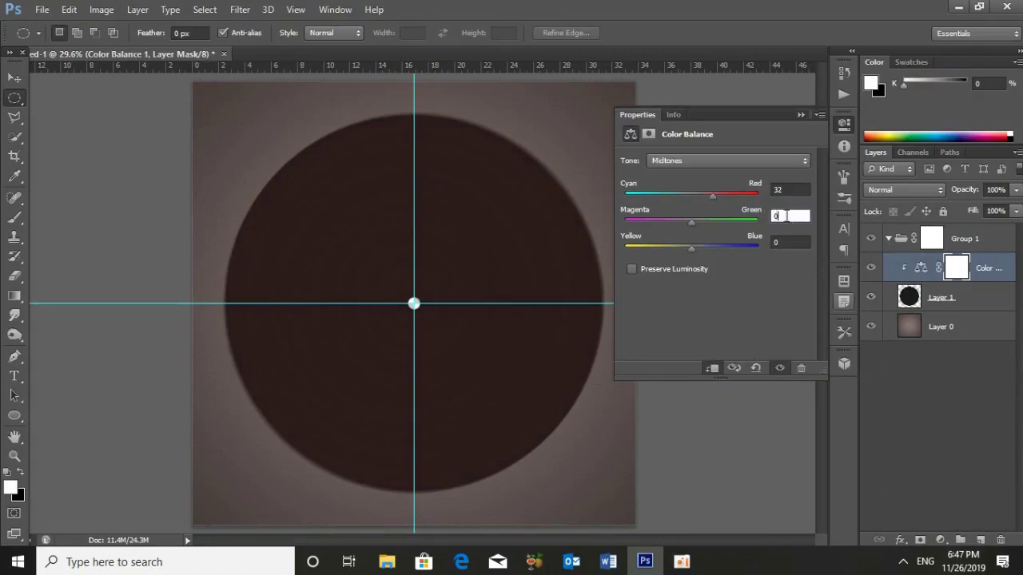
type("5")
key("Tab")
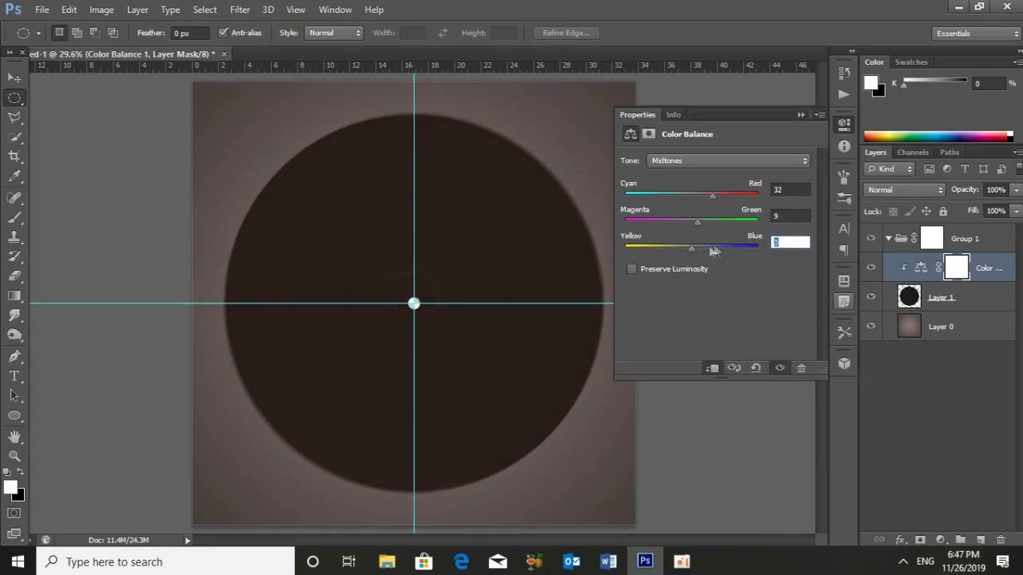
Step: Push the Color Balance Yellow to -100, then add a Brightness/Contrast adjustment layer
left_click_drag(692, 249, 607, 235)
left_click(800, 114)
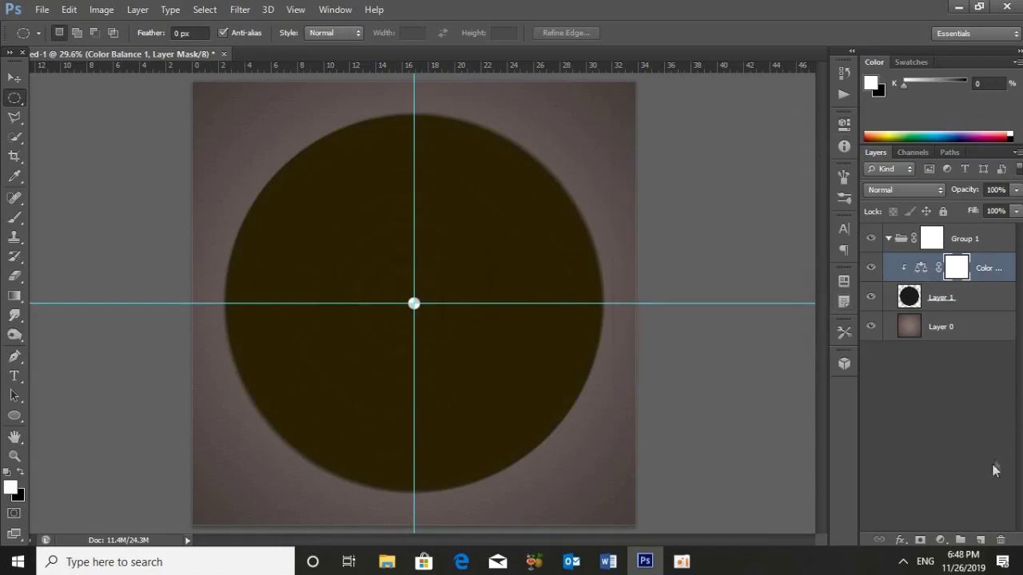
left_click(941, 540)
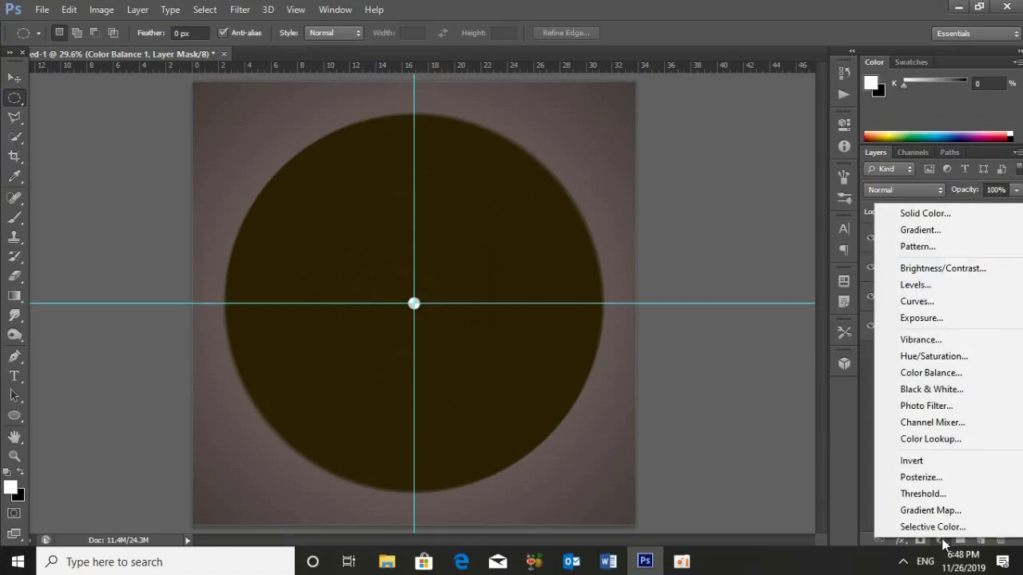
left_click(939, 268)
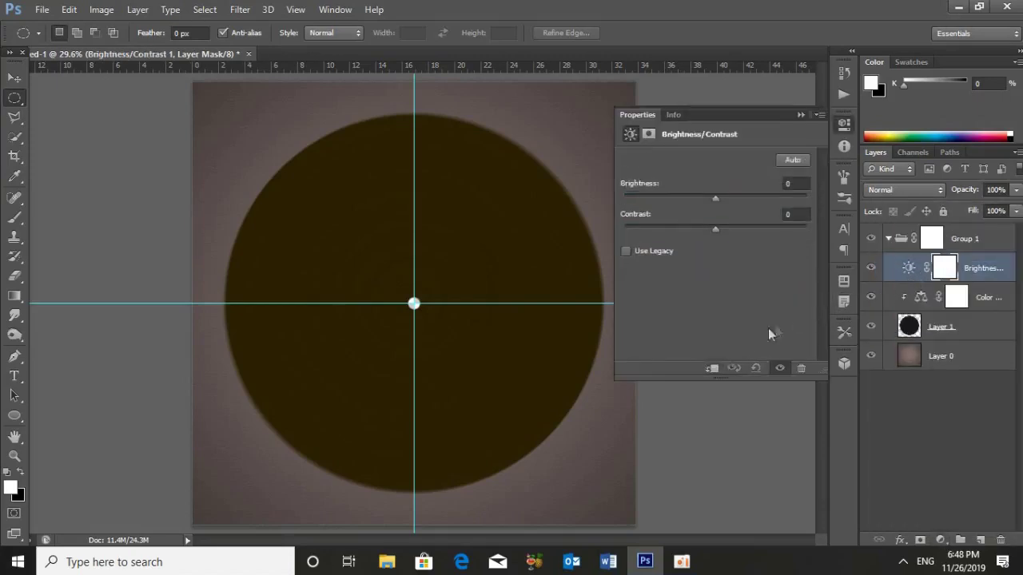
Step: Clip a Brightness/Contrast adjustment to the circle with brightness 20 and contrast 100
left_click(712, 370)
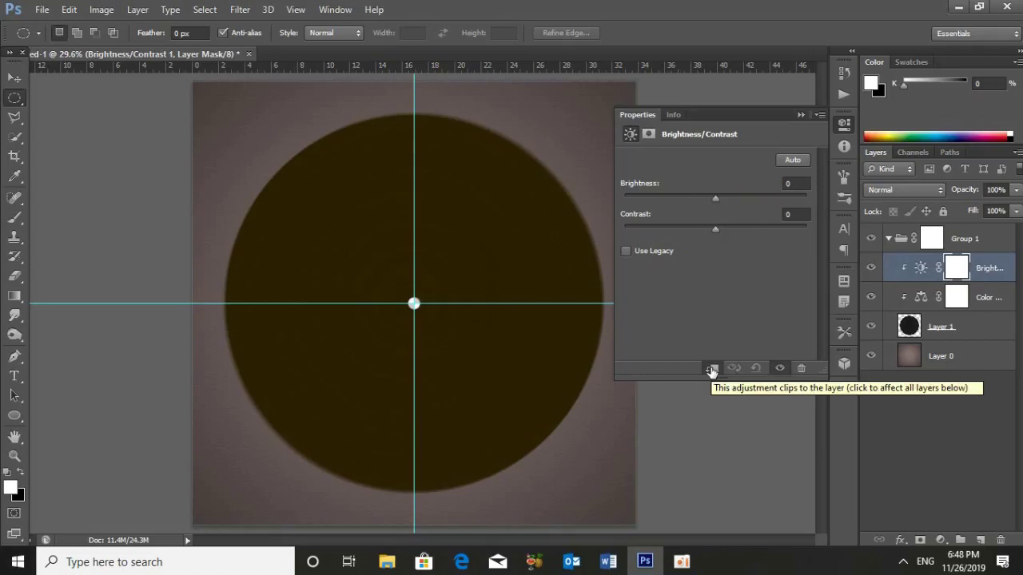
left_click(800, 185)
type("20")
left_click(800, 215)
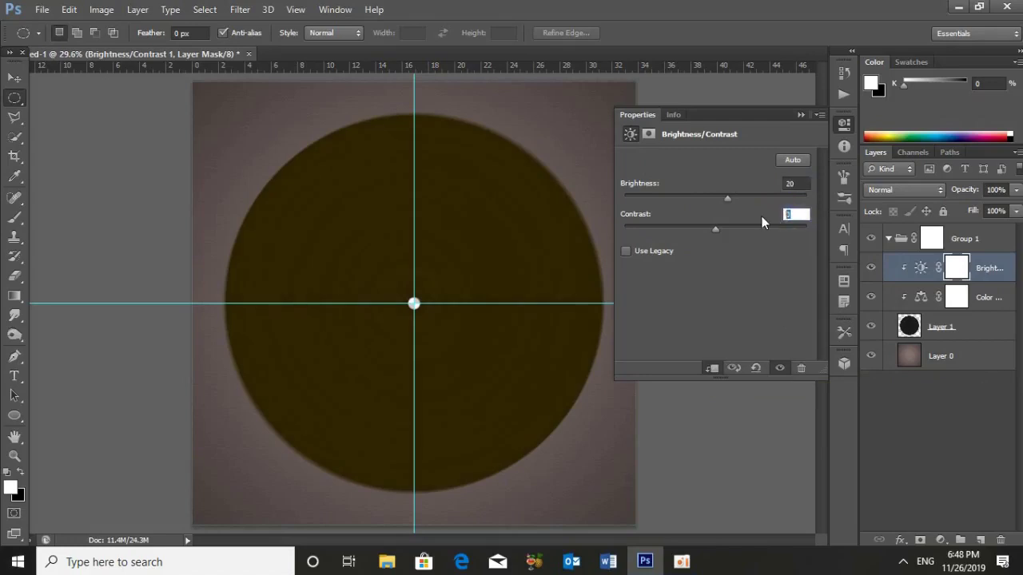
type("100")
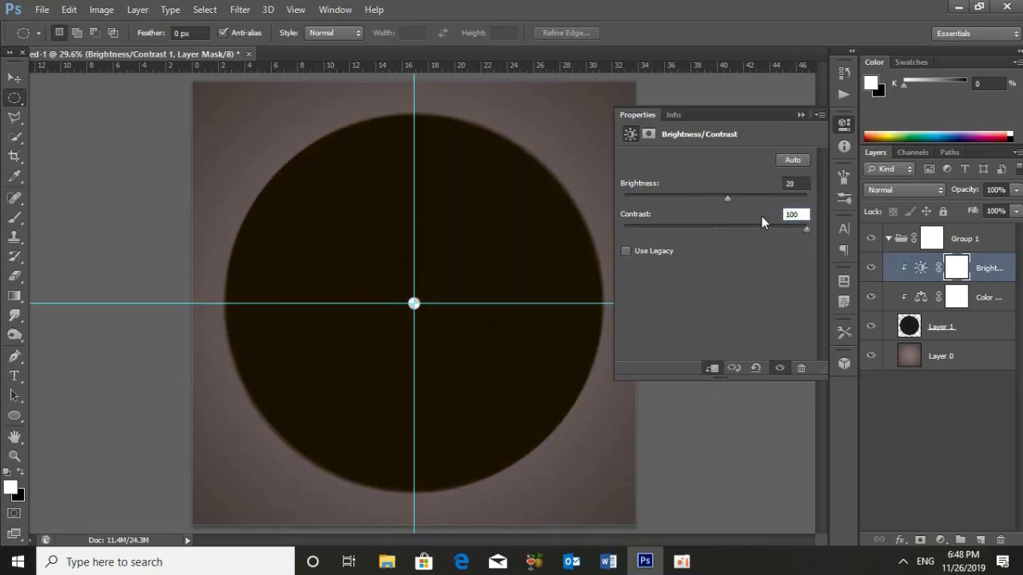
left_click(804, 111)
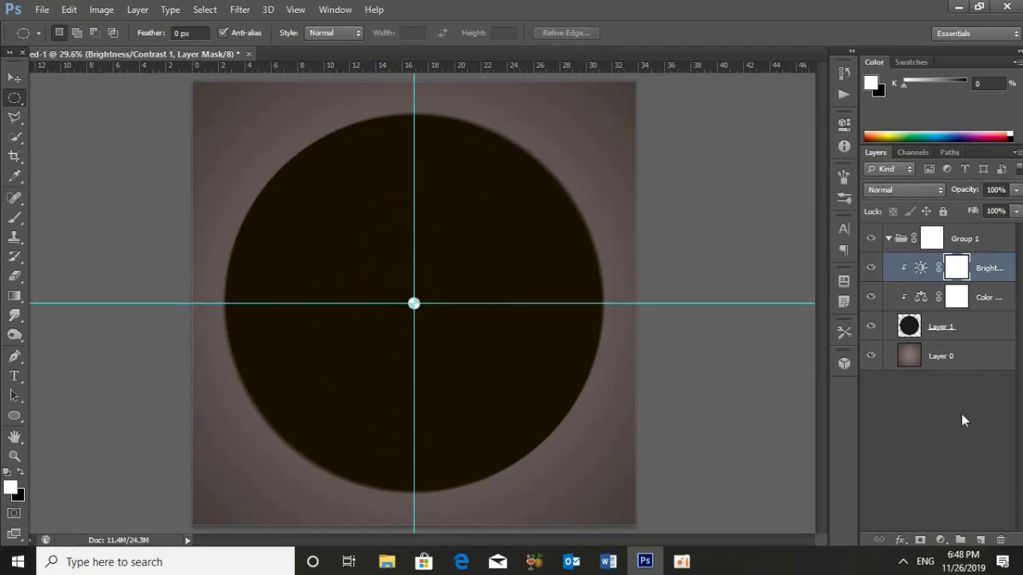
left_click(940, 540)
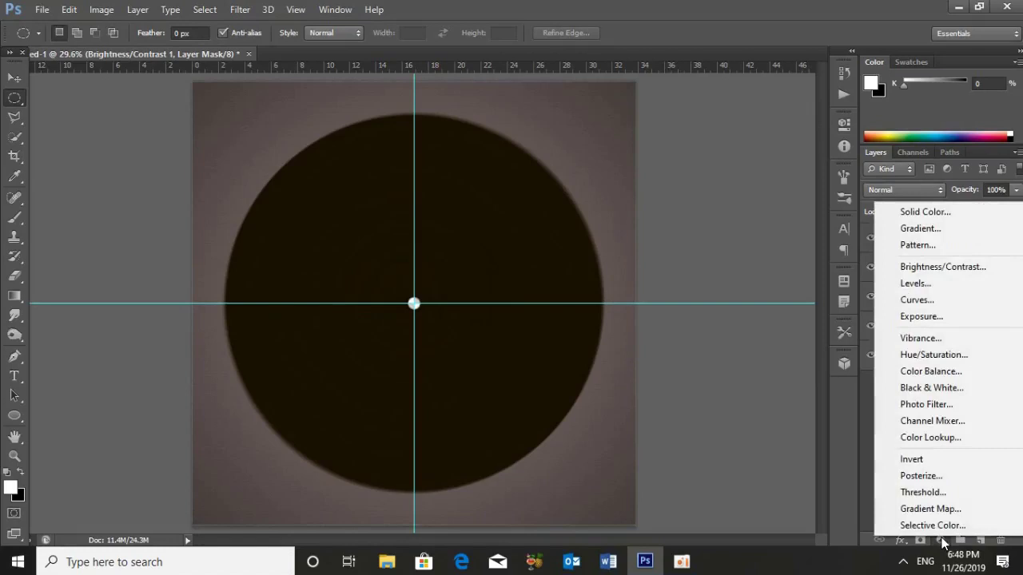
Step: Add a Levels layer clipped to the circle with white input 170, plus an empty Layer 2
left_click(917, 283)
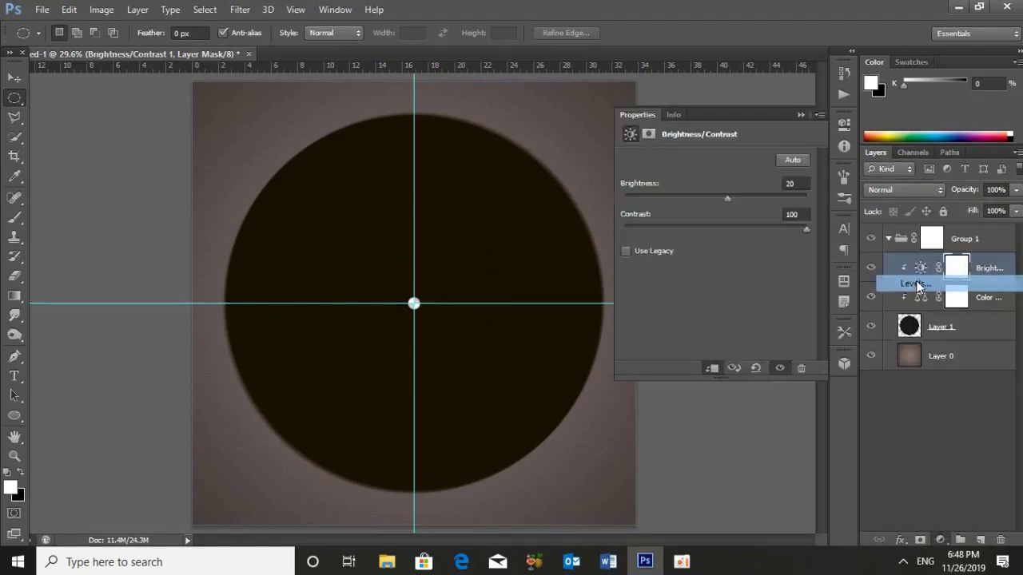
left_click(715, 369)
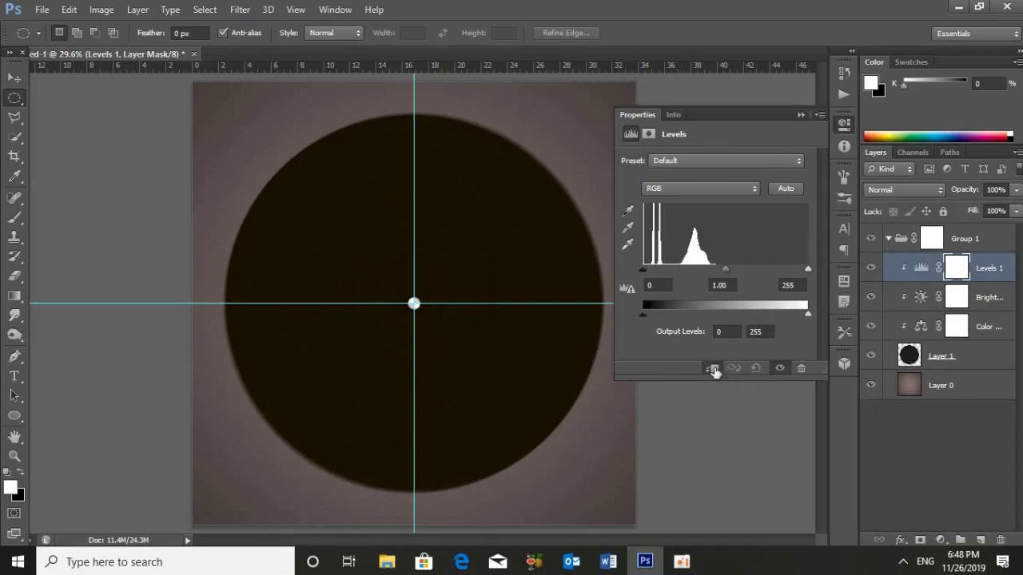
left_click(793, 286)
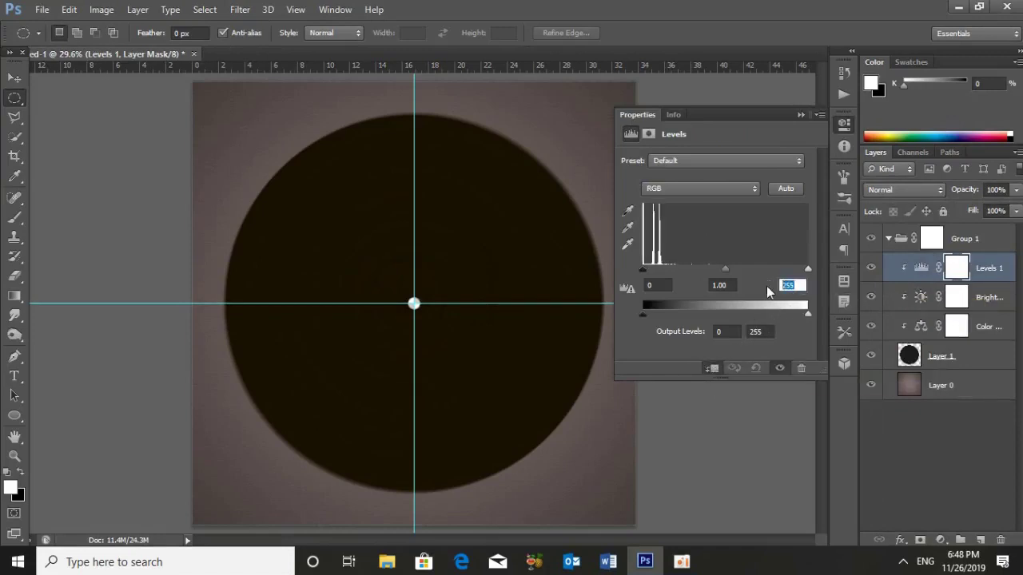
type("170")
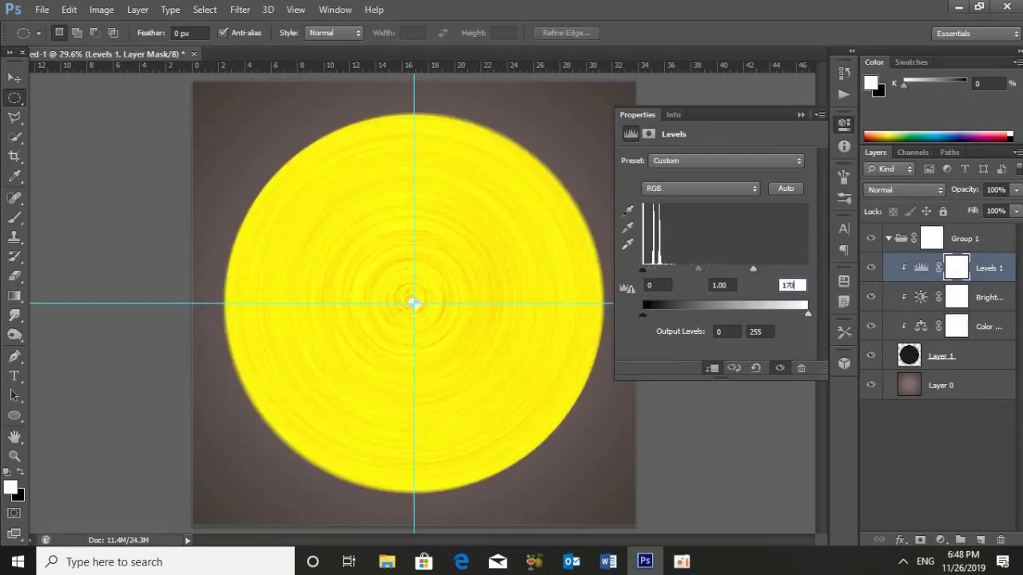
left_click(801, 114)
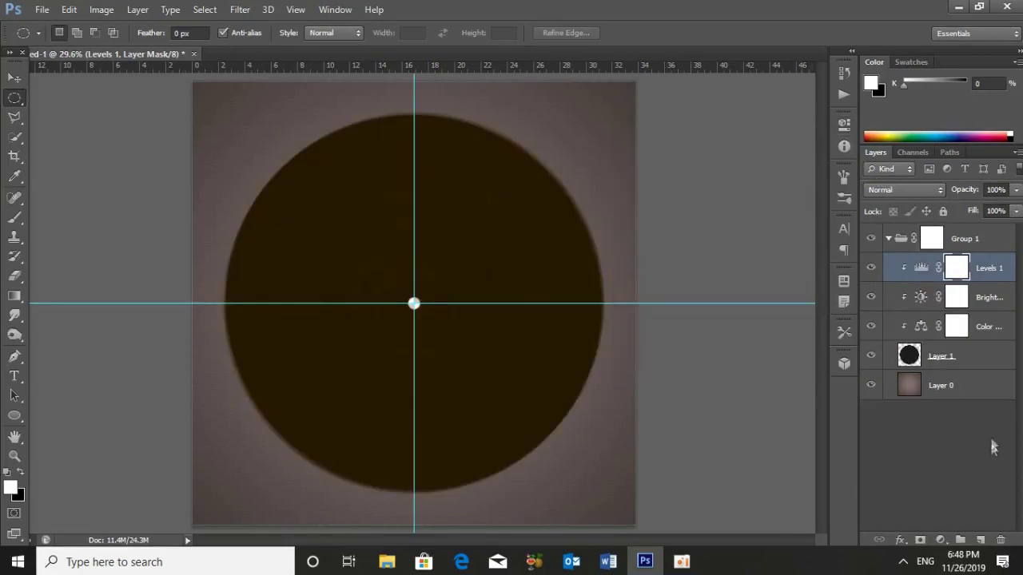
left_click(980, 540)
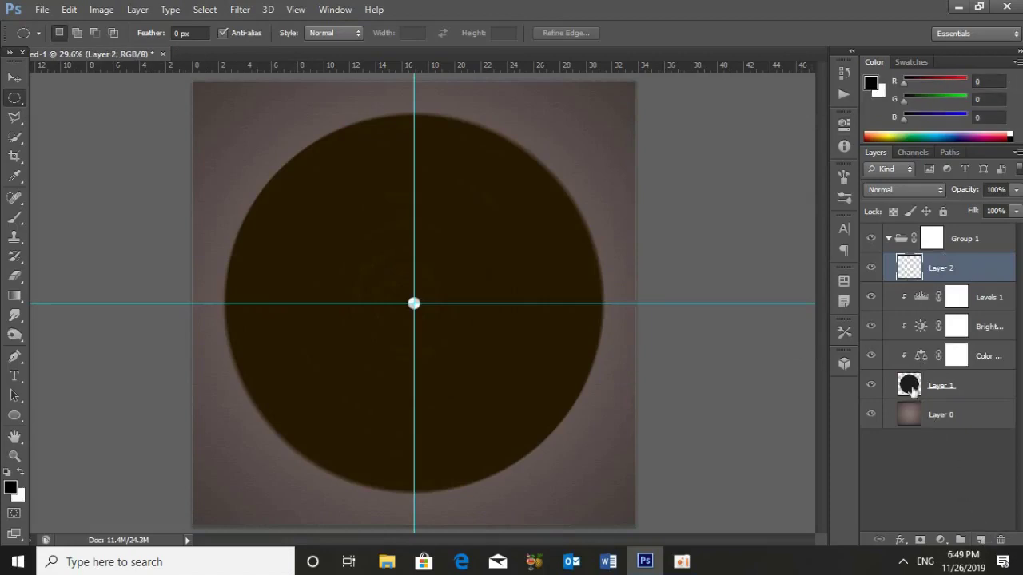
Step: Fill the circle selection with black, then render Clouds and re-run Difference Clouds twice
left_click(909, 386, "ctrl")
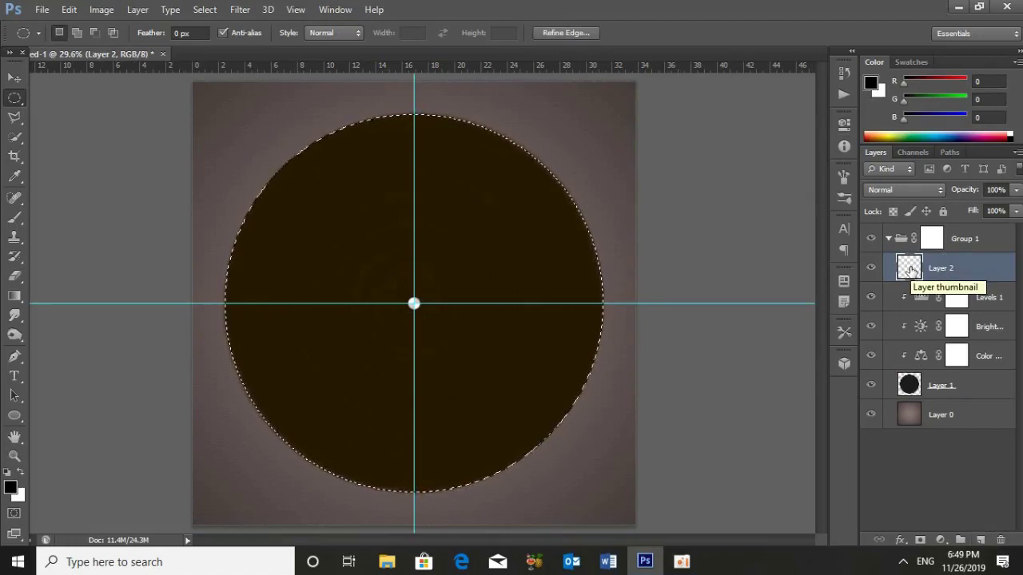
key("alt+BackSpace")
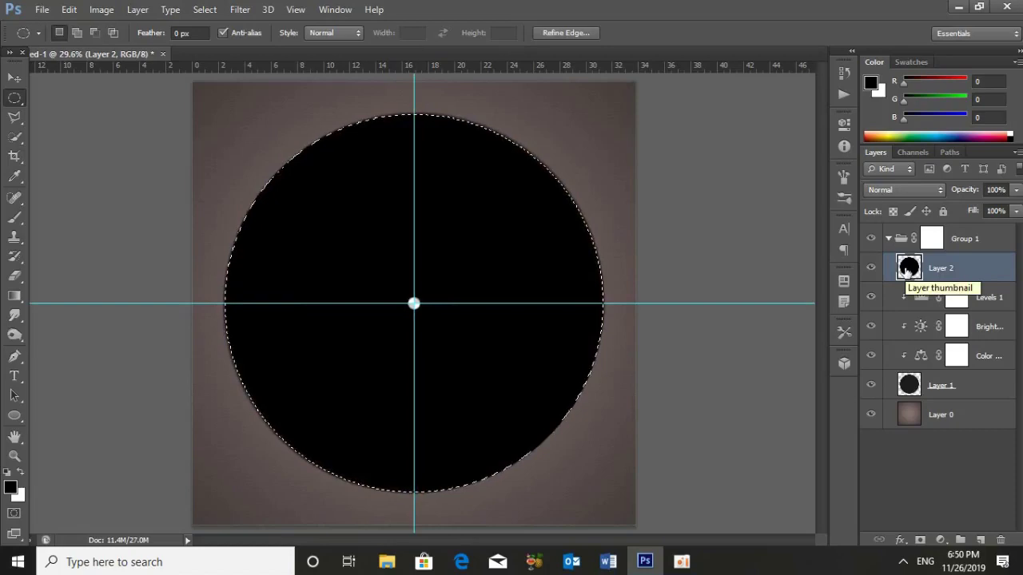
left_click(240, 9)
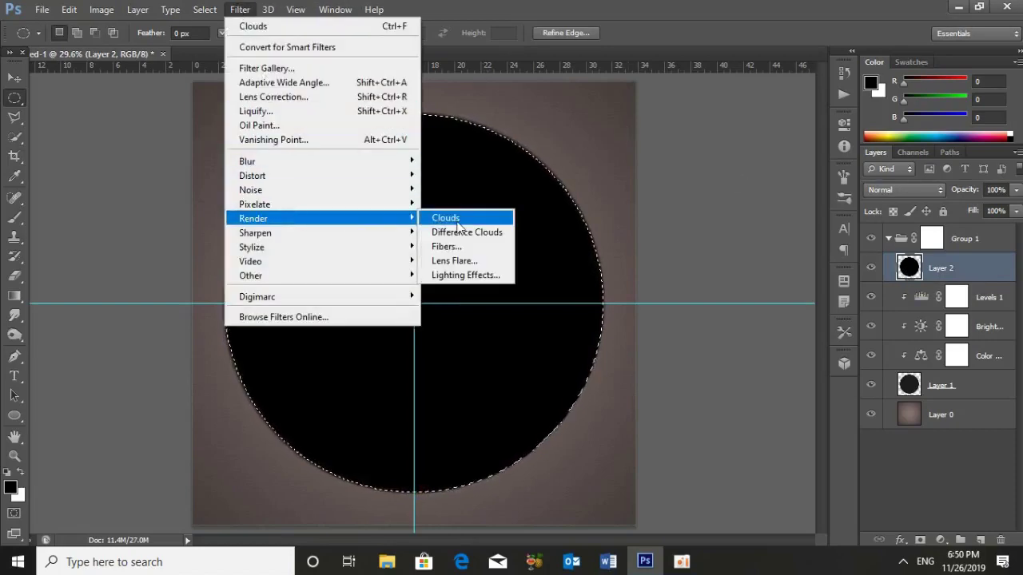
mouse_move(253, 218)
left_click(448, 218)
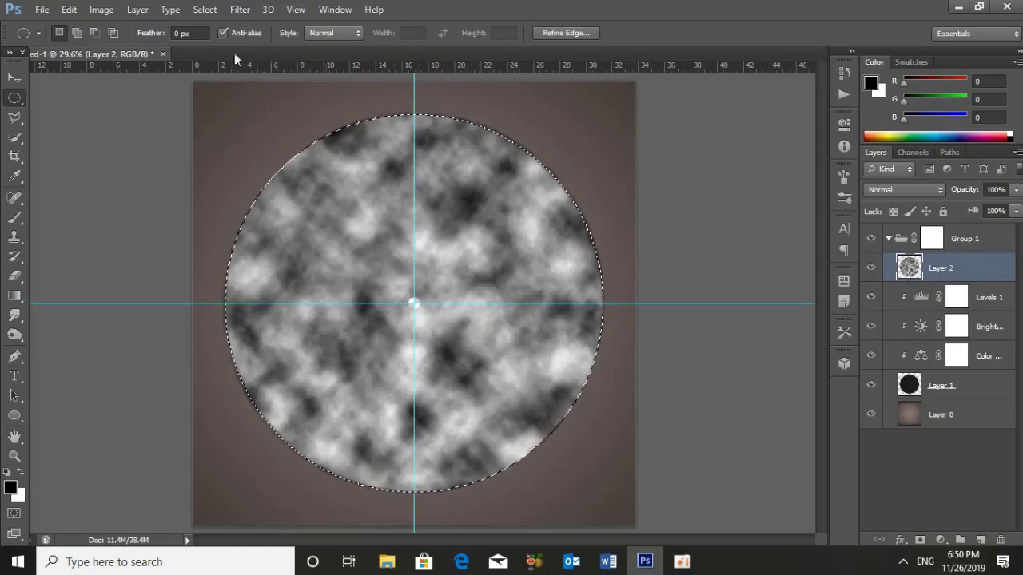
left_click(238, 9)
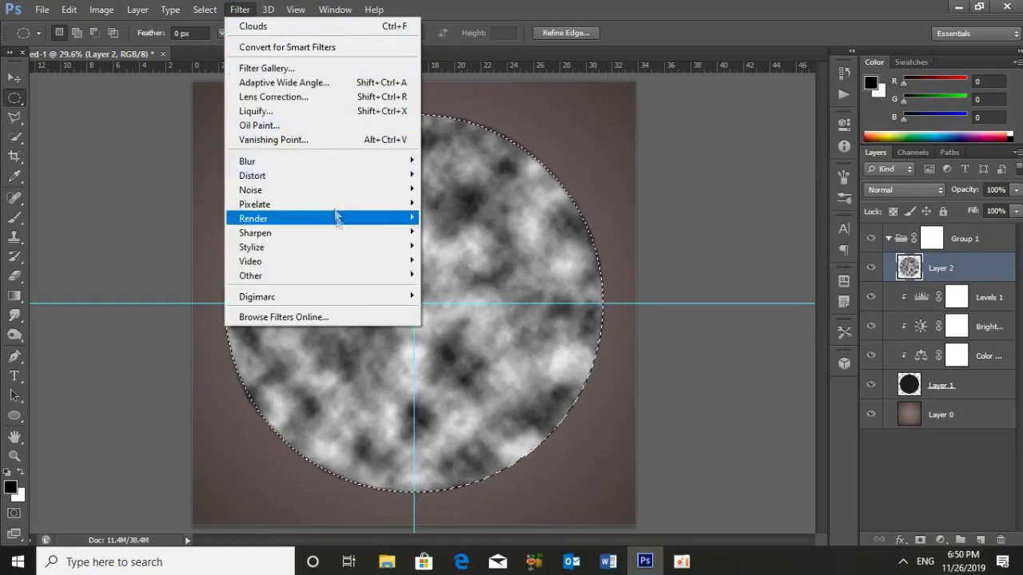
left_click(447, 232)
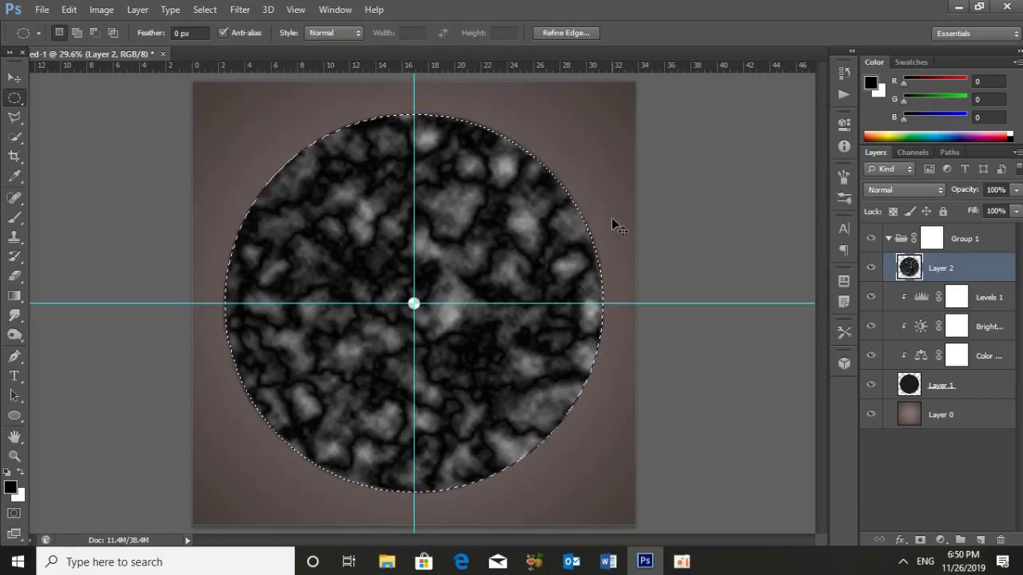
key("ctrl+f")
key("ctrl+f")
key("ctrl+f")
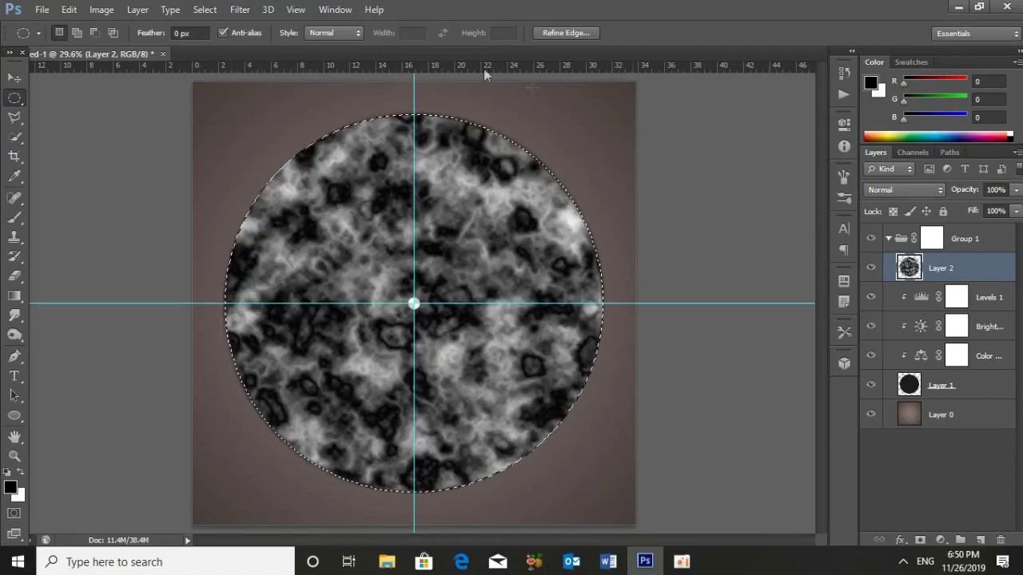
left_click(240, 9)
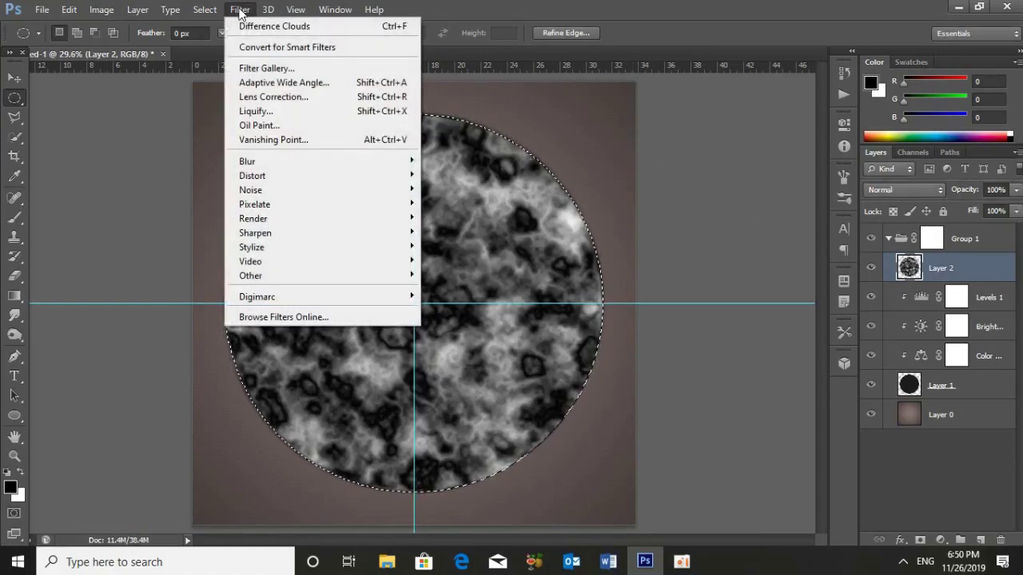
mouse_move(320, 161)
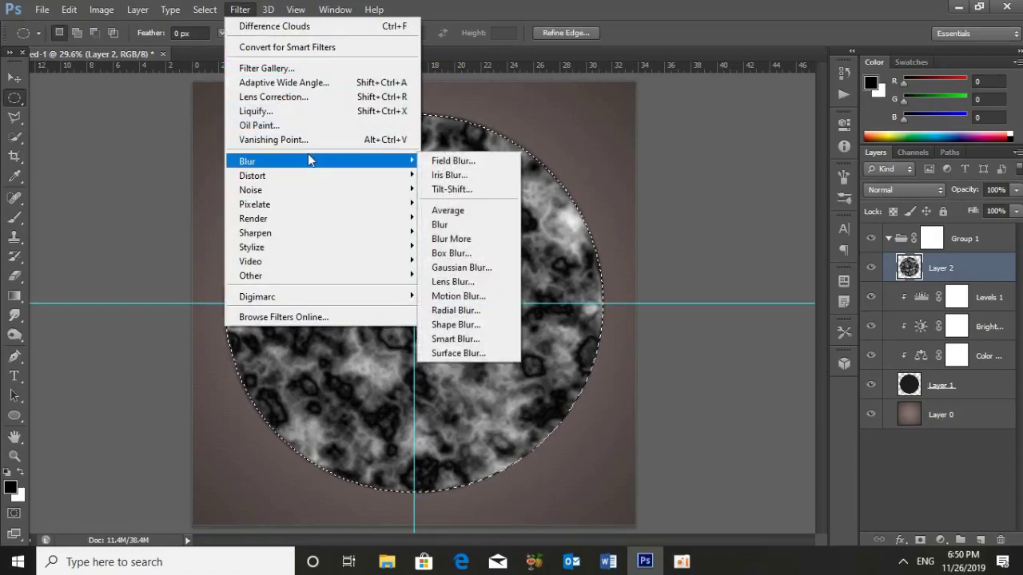
Step: Apply a Zoom radial blur, amount 100, Best quality, then invert it and deselect
left_click(455, 310)
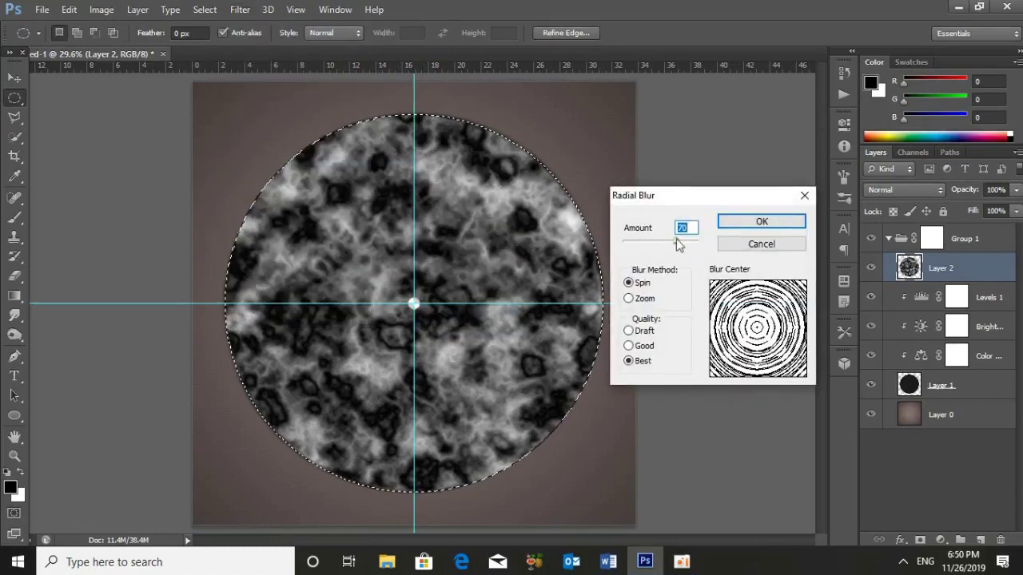
left_click_drag(677, 240, 728, 243)
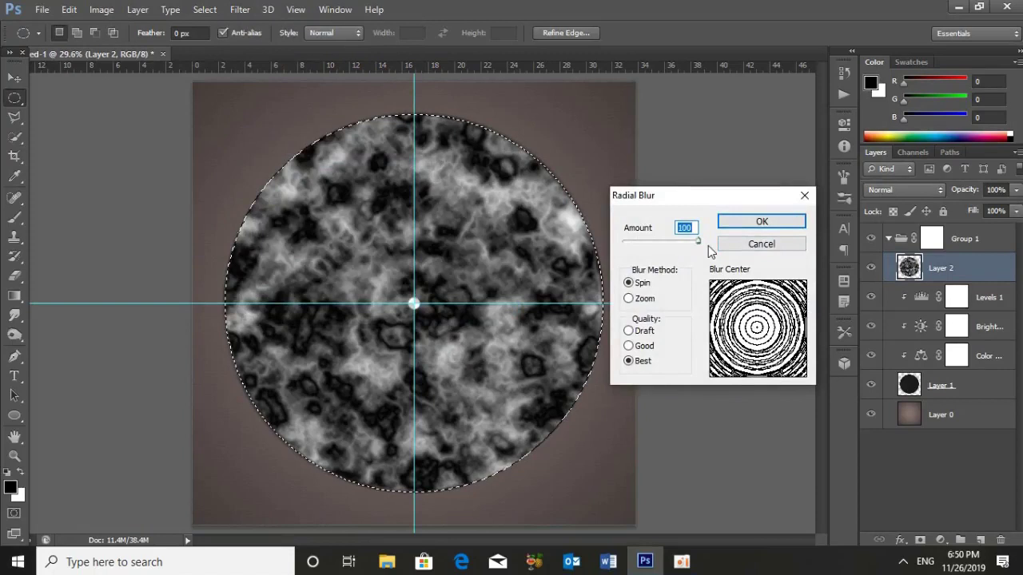
left_click(629, 298)
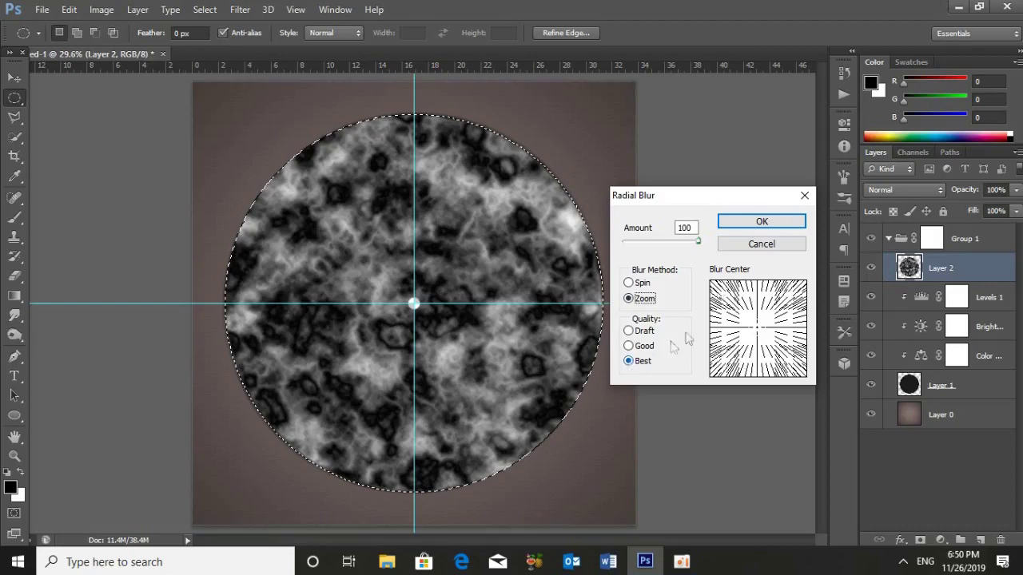
left_click(753, 225)
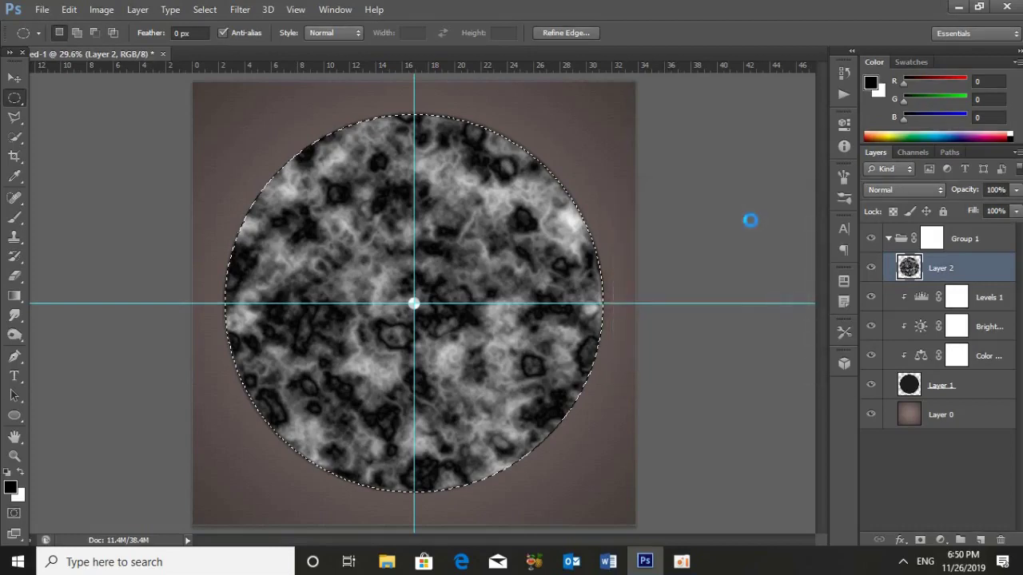
key("ctrl+i")
key("ctrl+d")
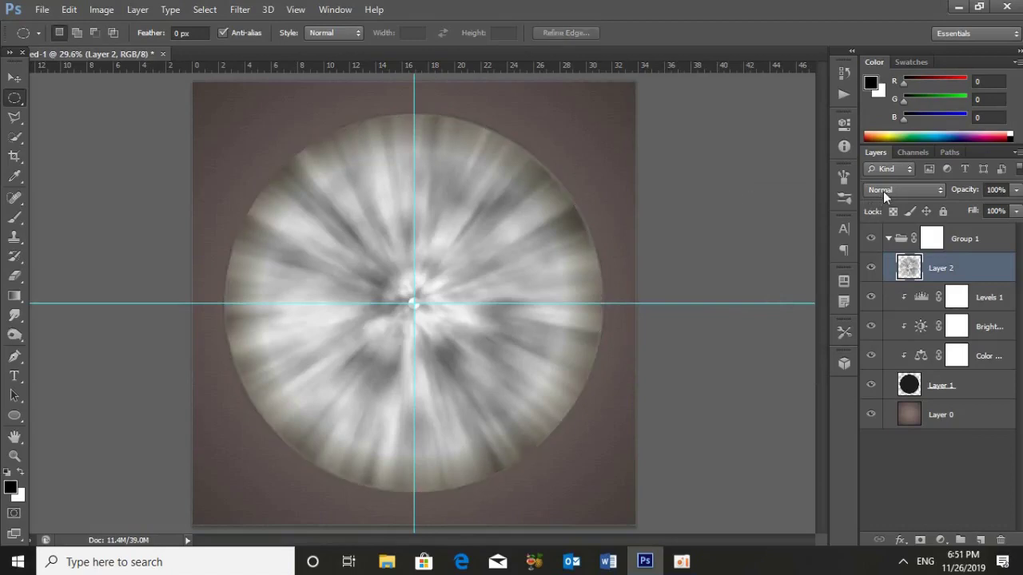
Step: Set Layer 2 to Soft Light at 50% opacity and add an empty Layer 3 above
left_click(884, 191)
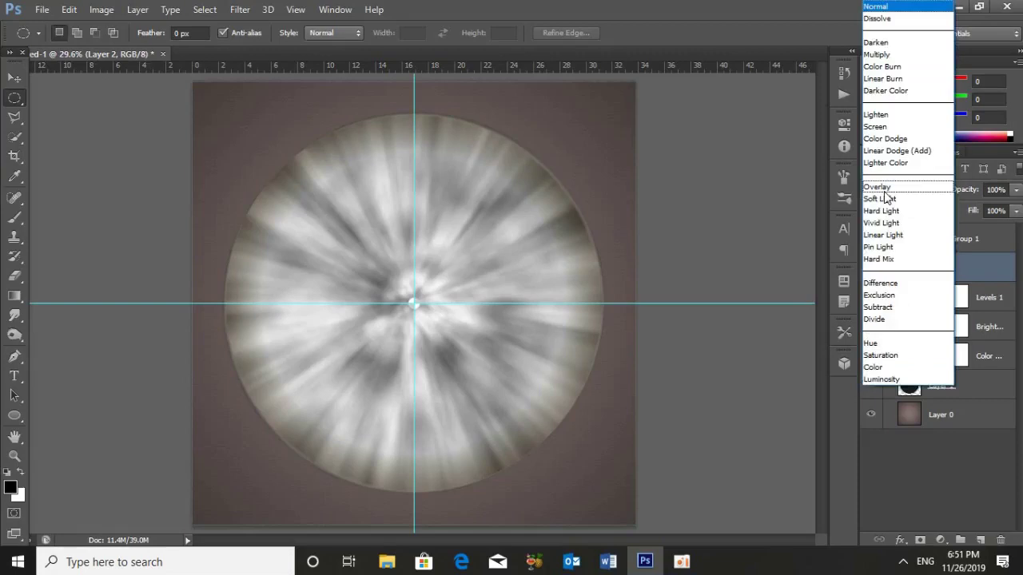
left_click(883, 199)
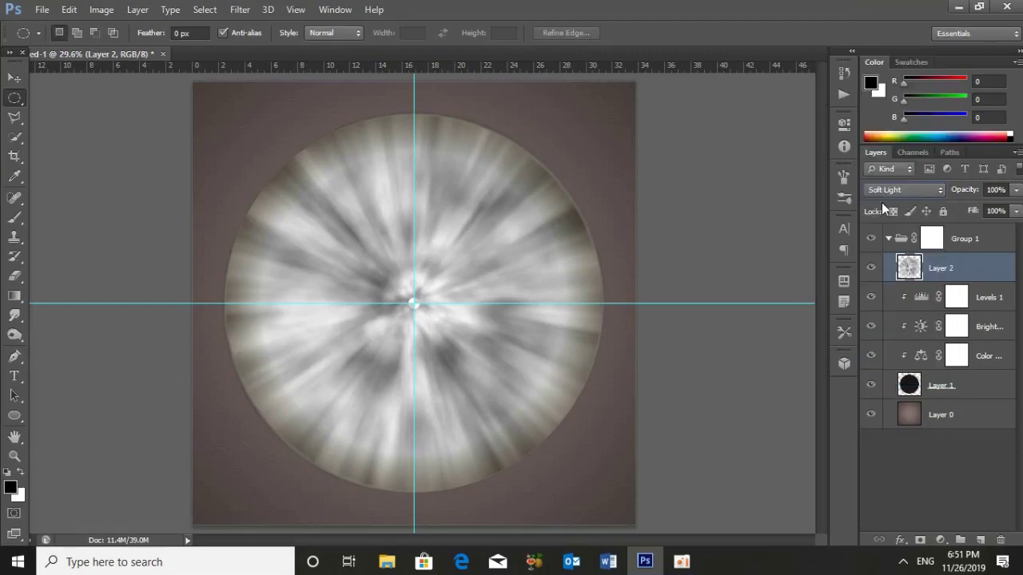
left_click(1000, 190)
type("50")
key("Return")
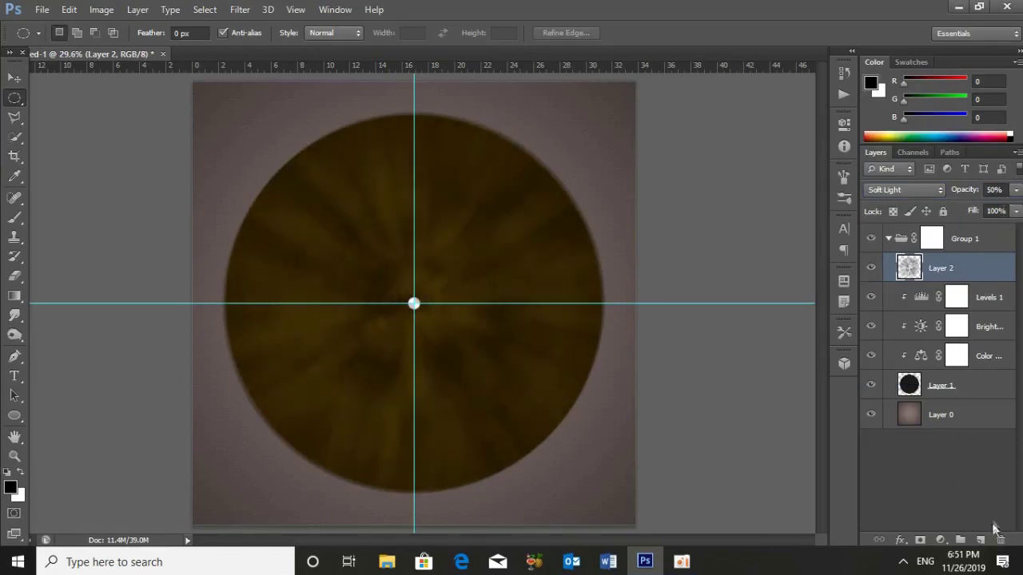
left_click(980, 540)
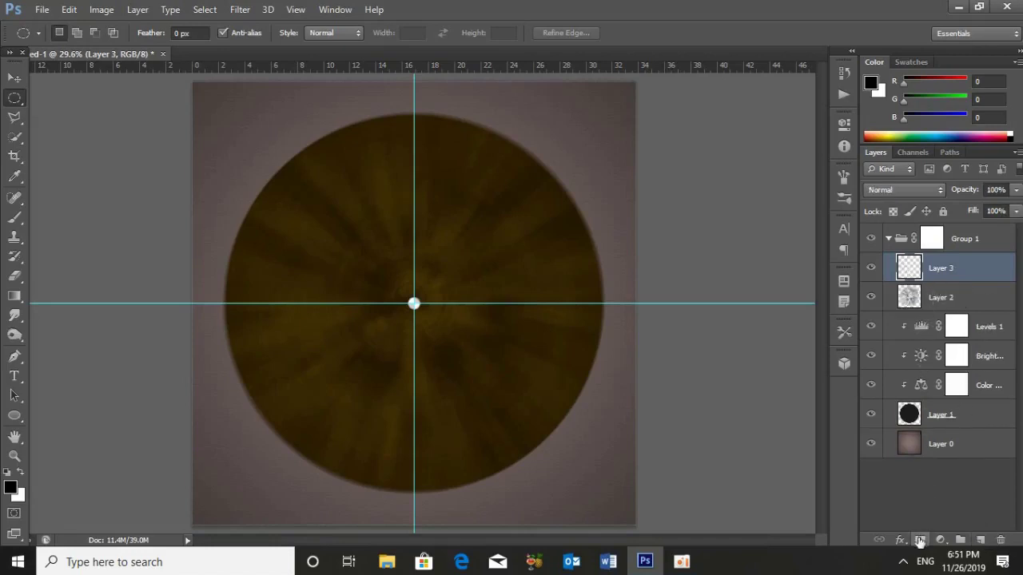
Step: Add a layer mask to Layer 3 and set the foreground colour to #c7e11a
left_click(920, 541)
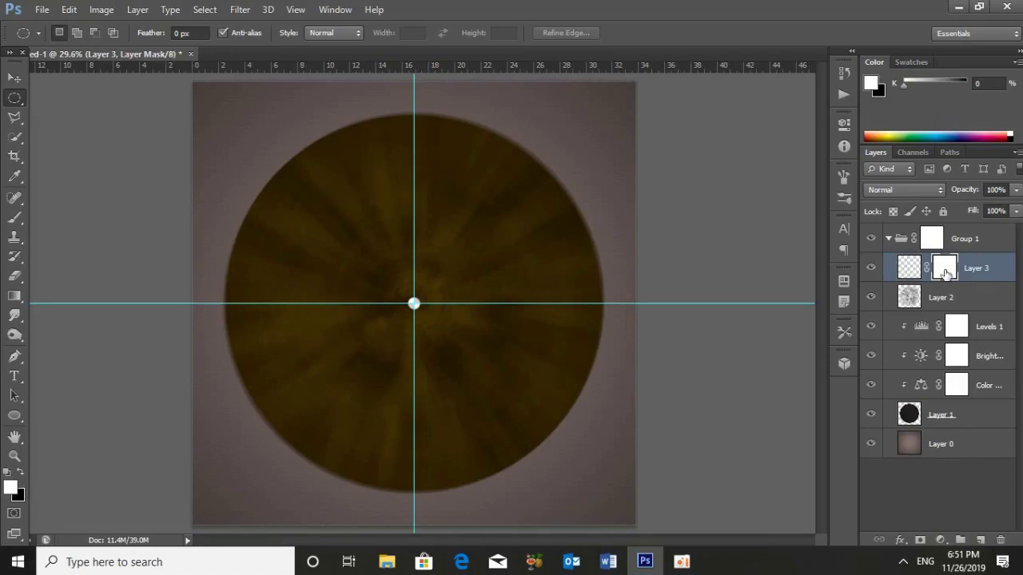
left_click(909, 267)
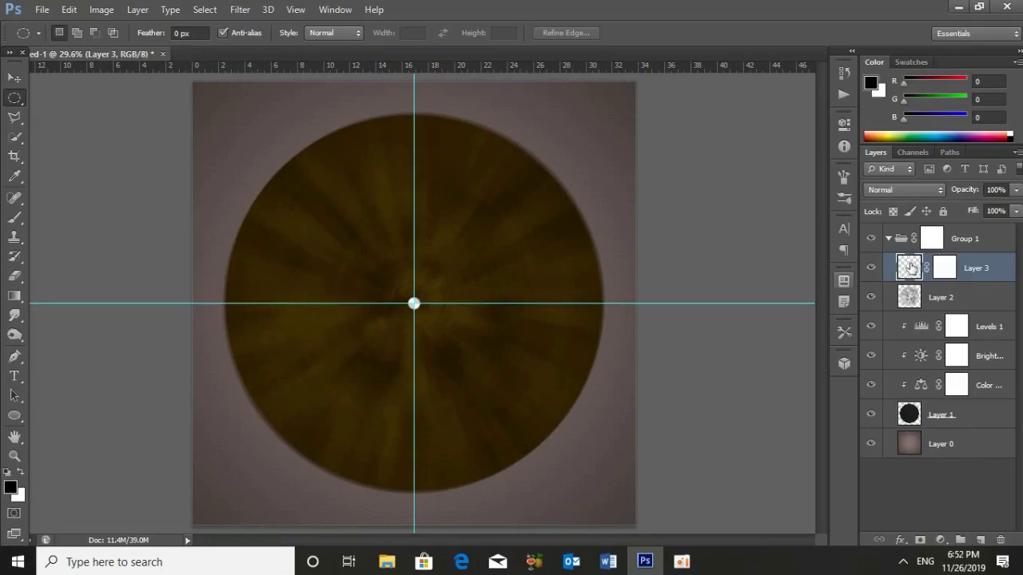
left_click(10, 489)
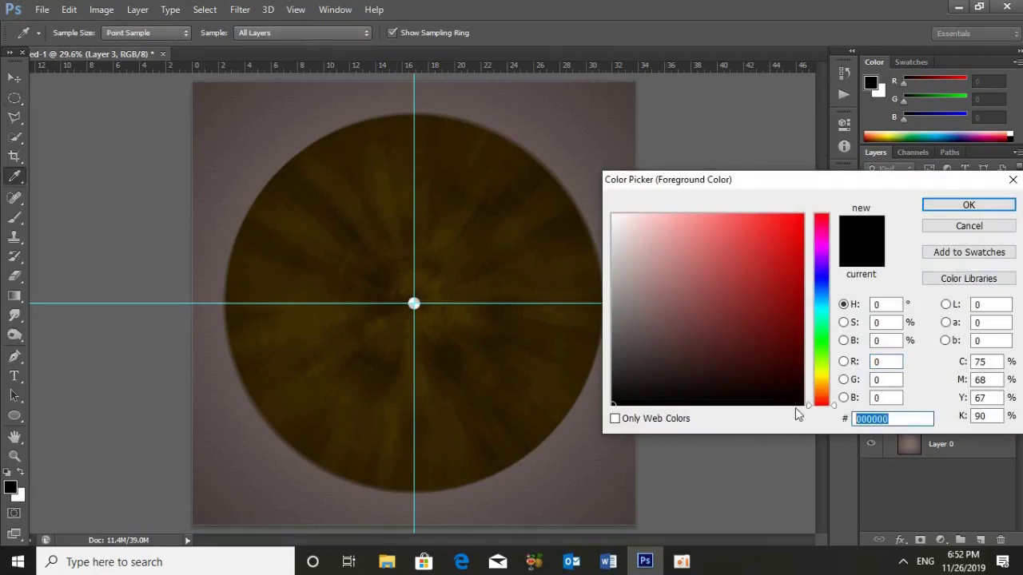
type("c7")
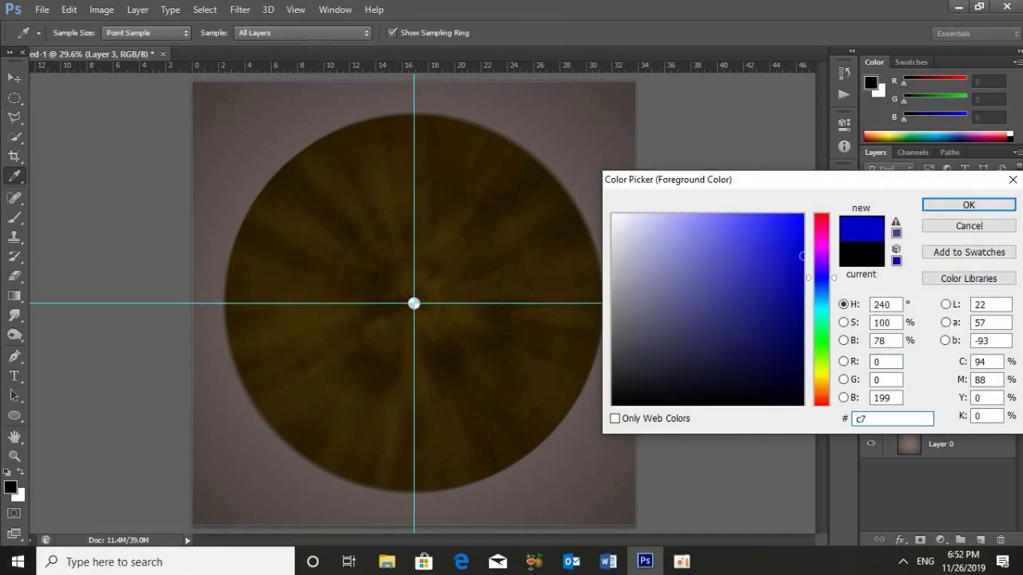
type("e")
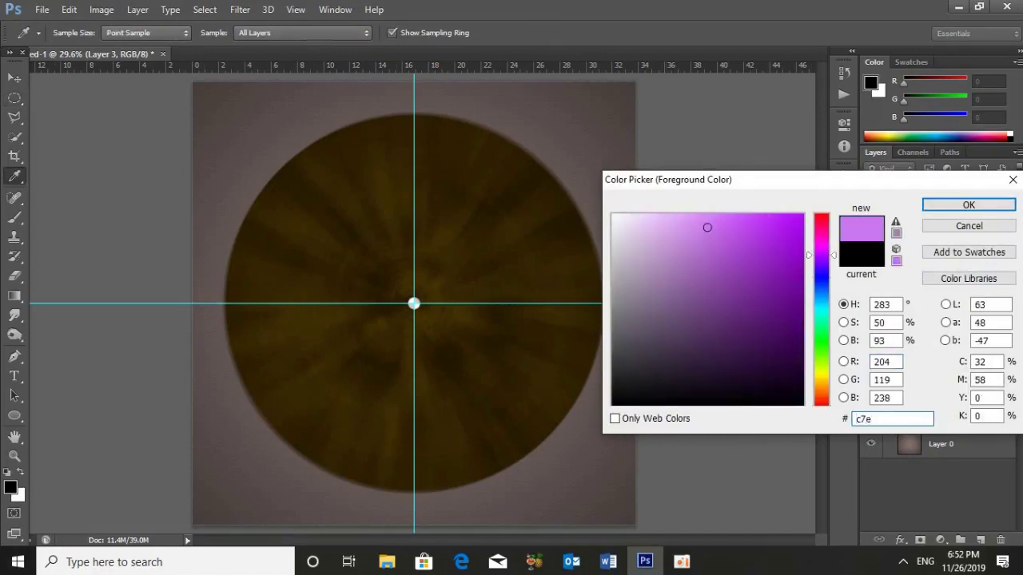
type("11")
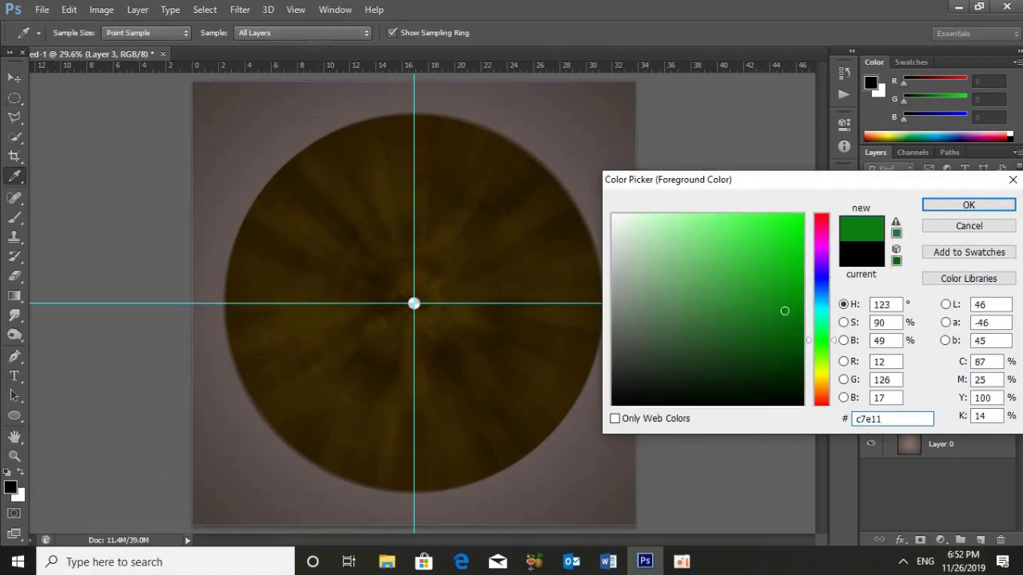
type("a")
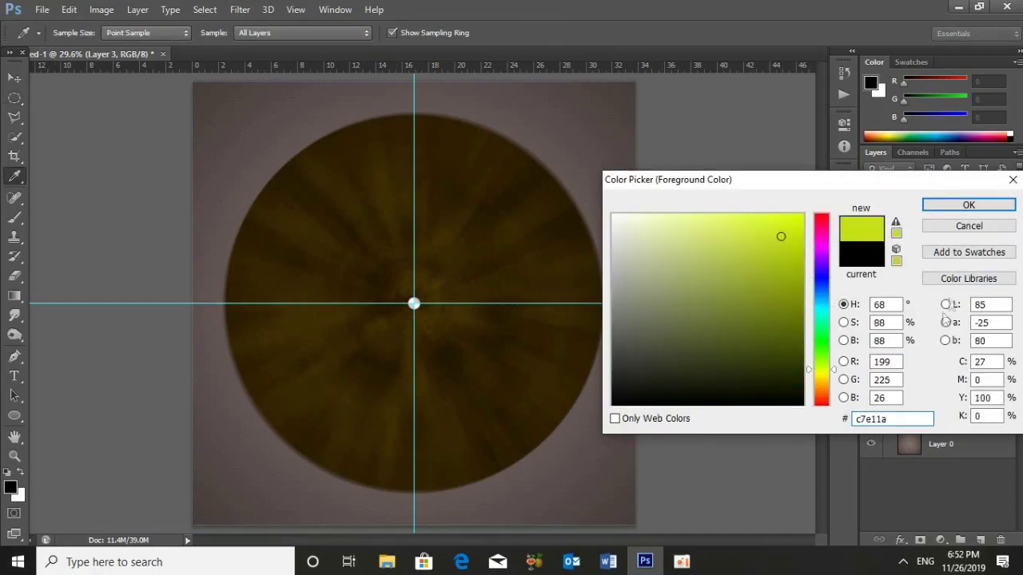
left_click(968, 205)
key("m")
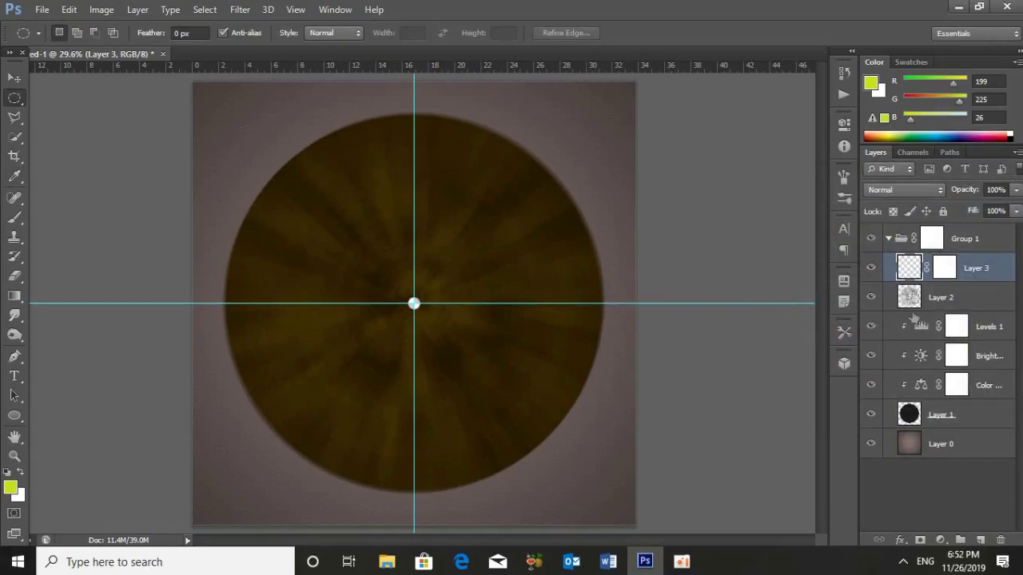
Step: Load Layer 1's circle as a selection and fill it yellow-green on Layer 3
left_click(909, 415, "ctrl")
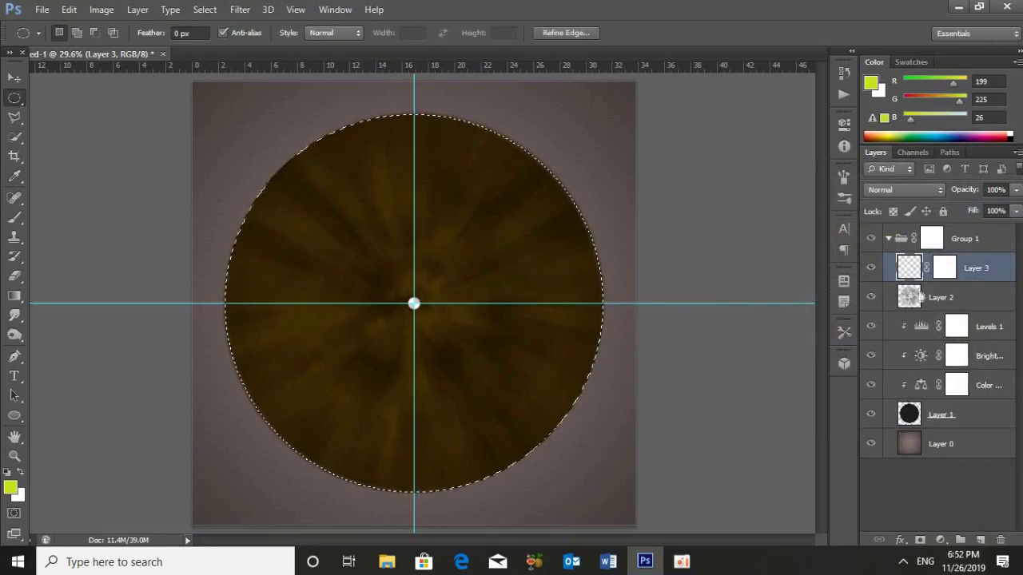
key("alt+BackSpace")
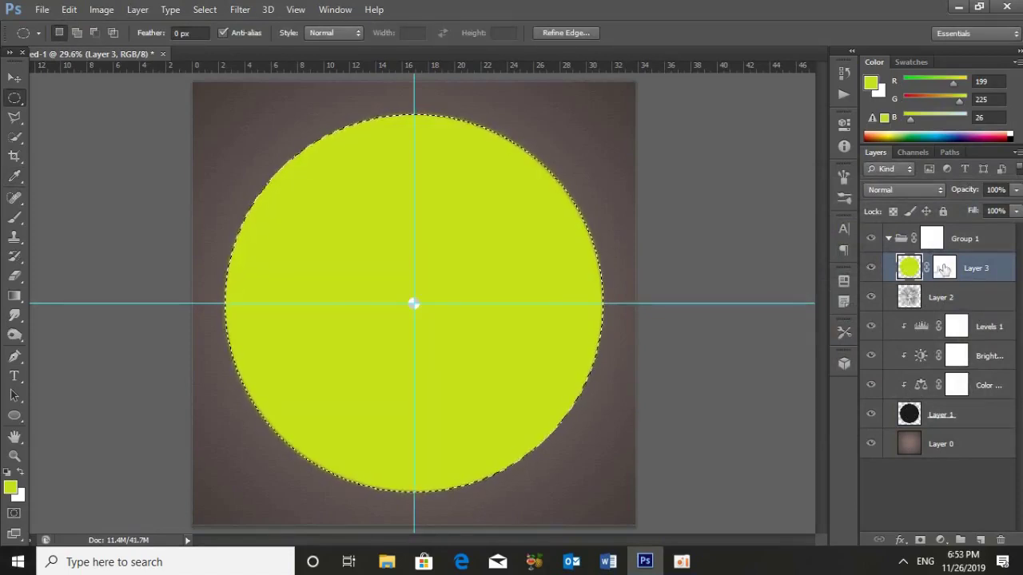
left_click(944, 269)
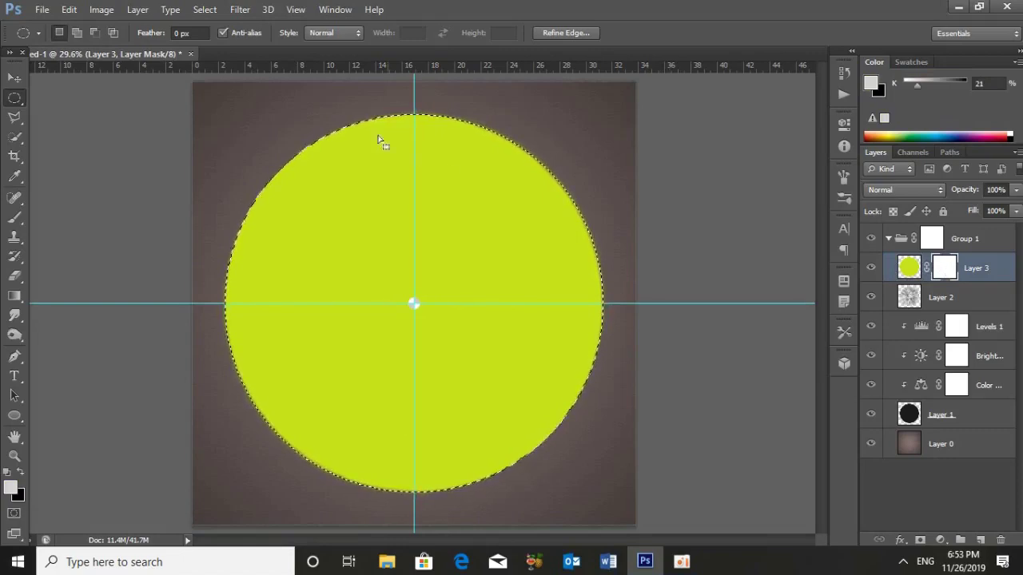
left_click(200, 15)
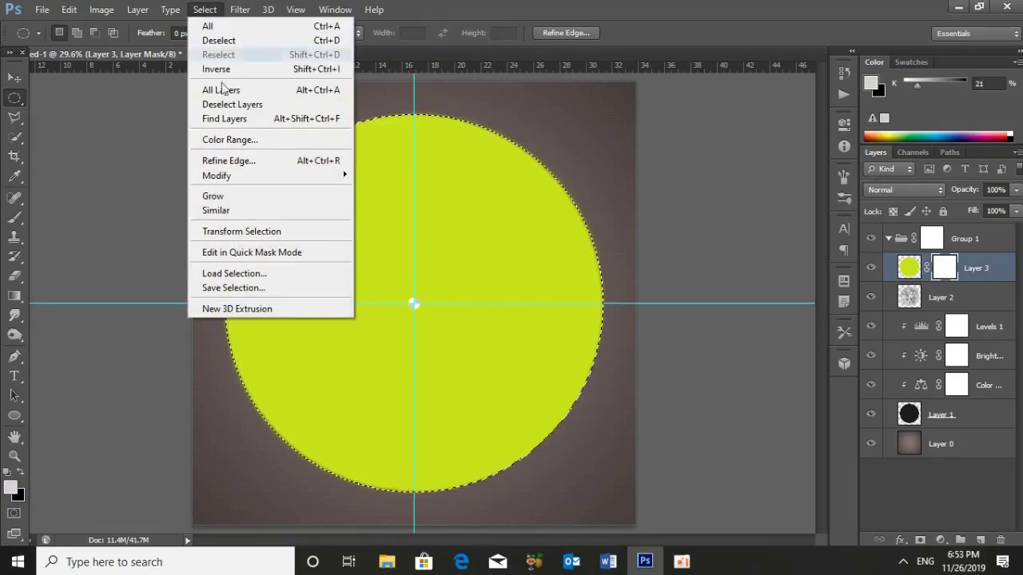
left_click(240, 231)
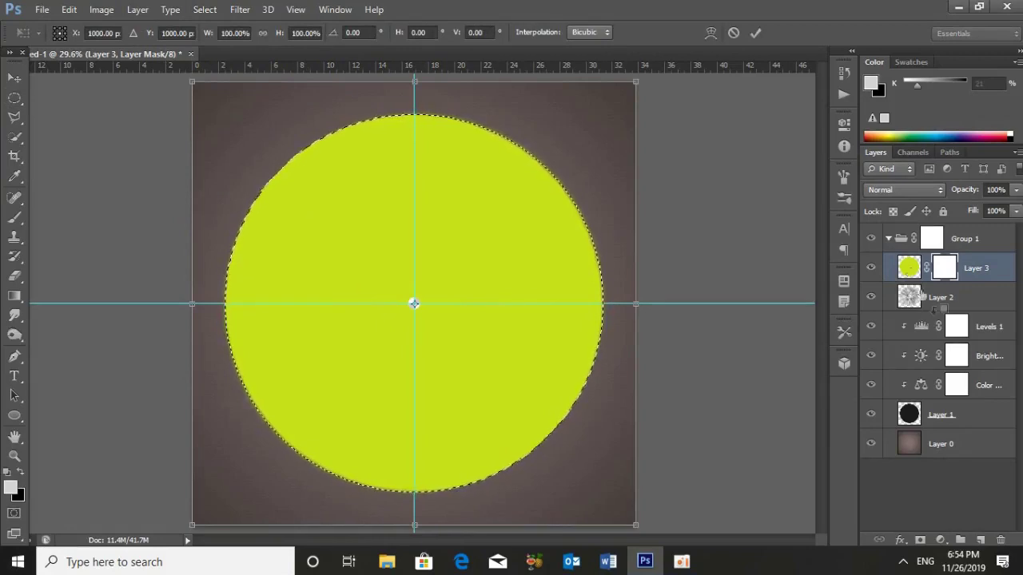
Step: Shrink the selection to about 96% and mask out the disc's centre, leaving a thin ring
left_click_drag(635, 525, 627, 516)
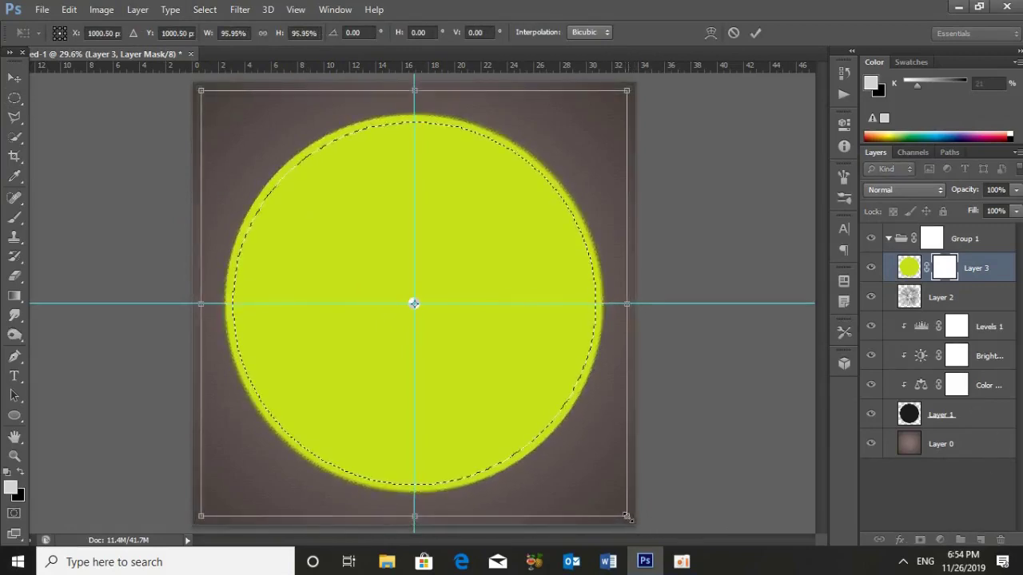
key("Return")
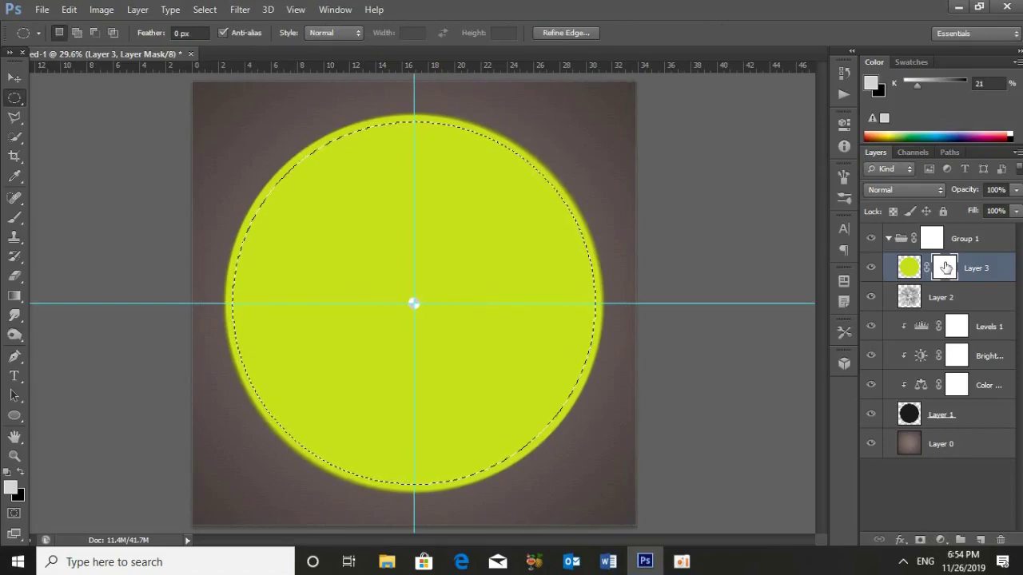
key("ctrl+BackSpace")
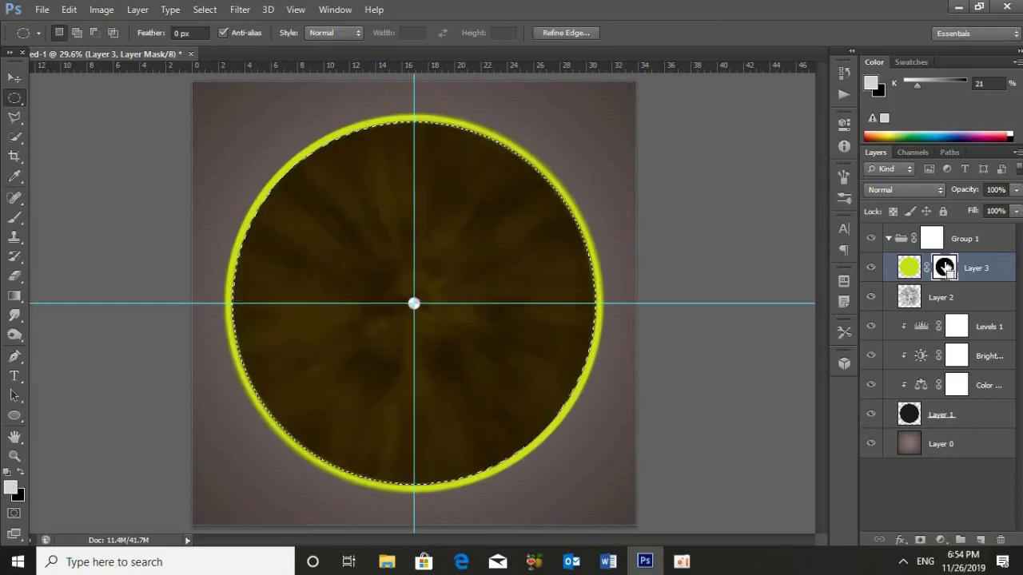
key("ctrl+d")
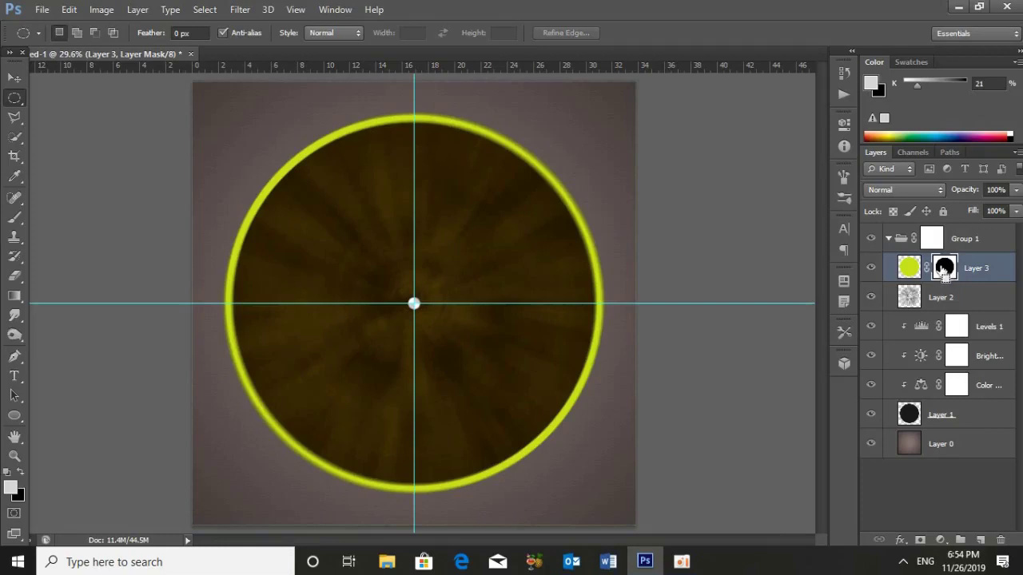
left_click(912, 270, "ctrl")
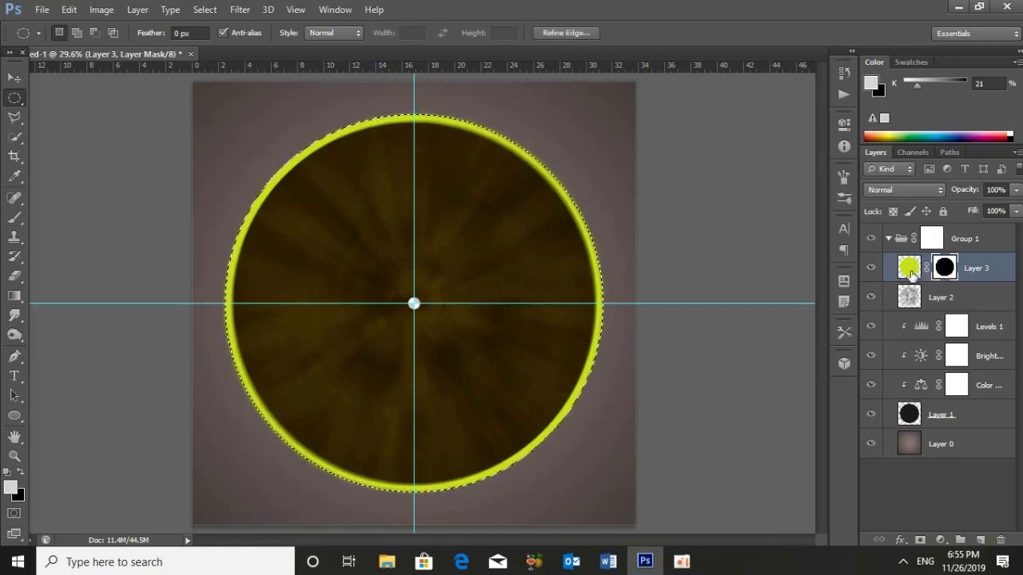
left_click(206, 10)
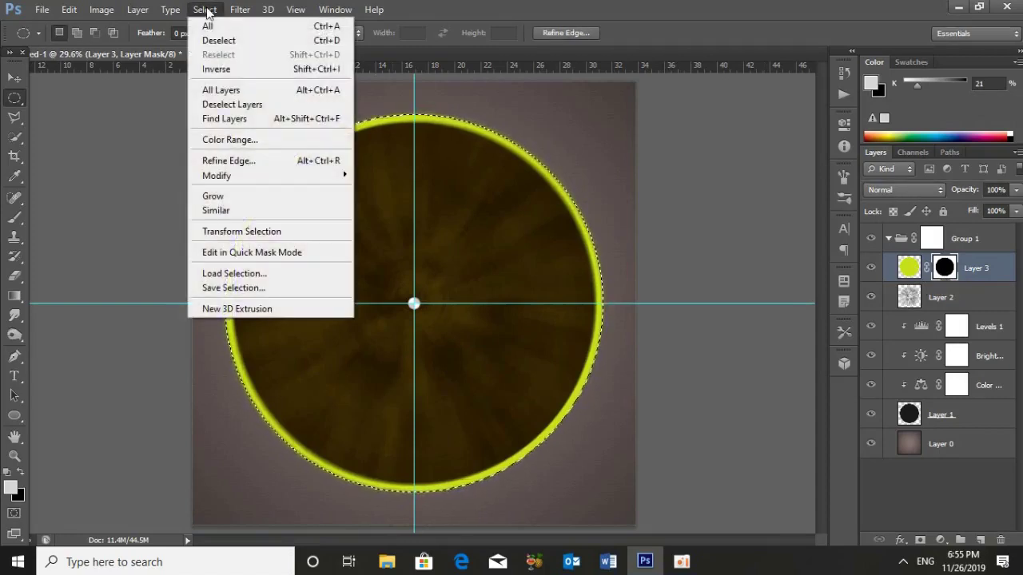
Step: Scale the selection to 43% and fill it white on the mask to reveal the label
left_click(252, 231)
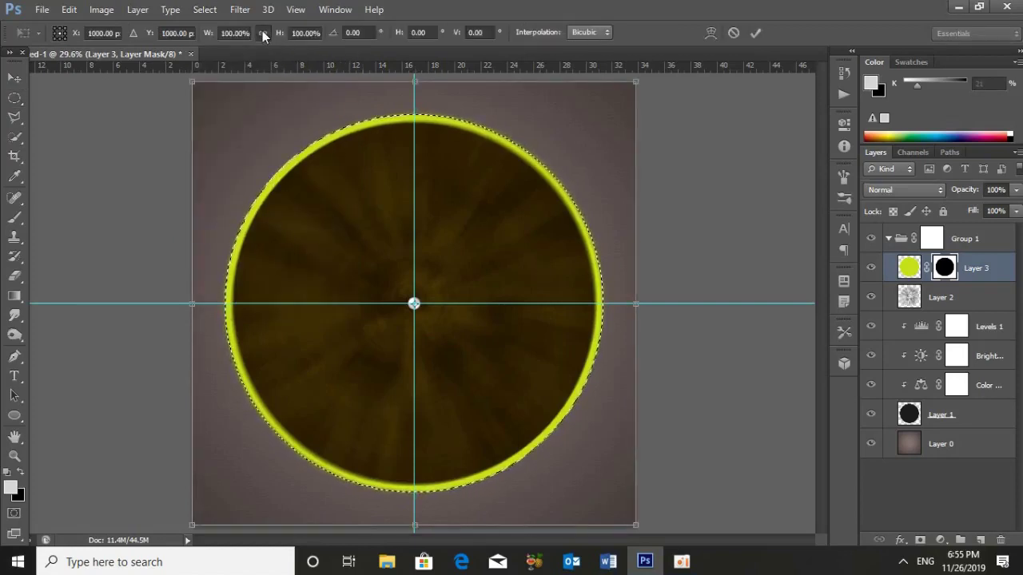
left_click(234, 32)
type("43")
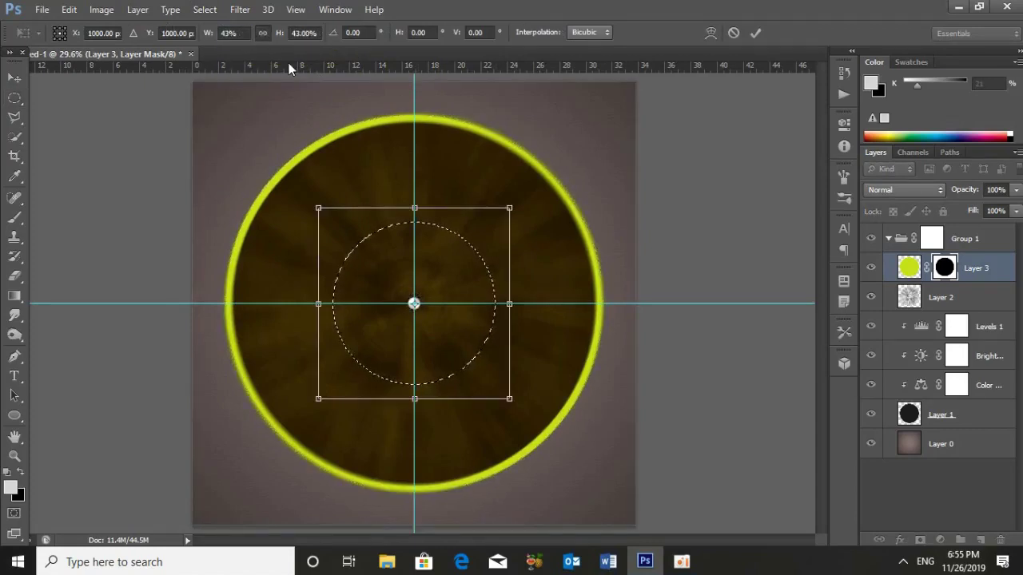
key("Return")
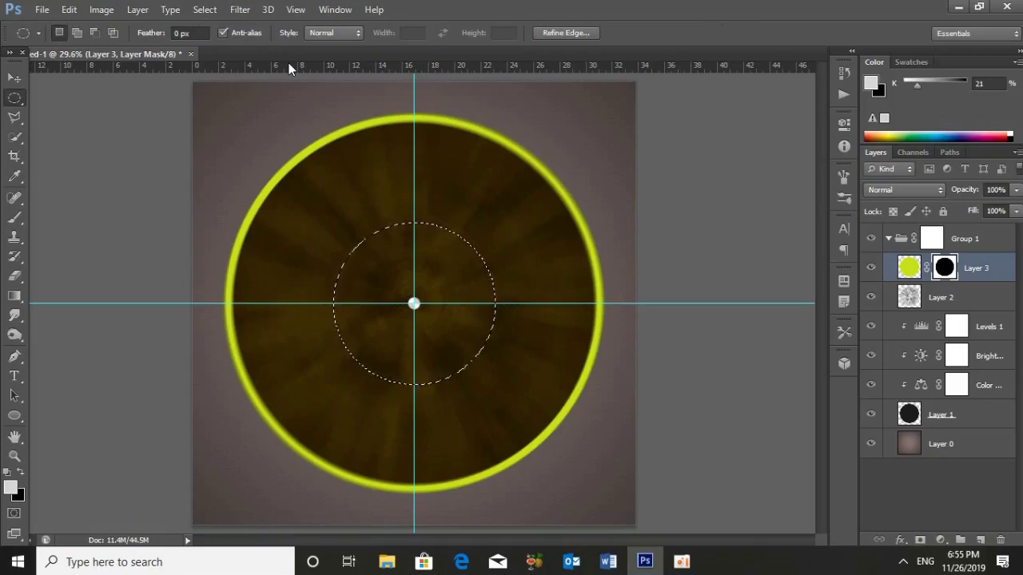
key("alt+BackSpace")
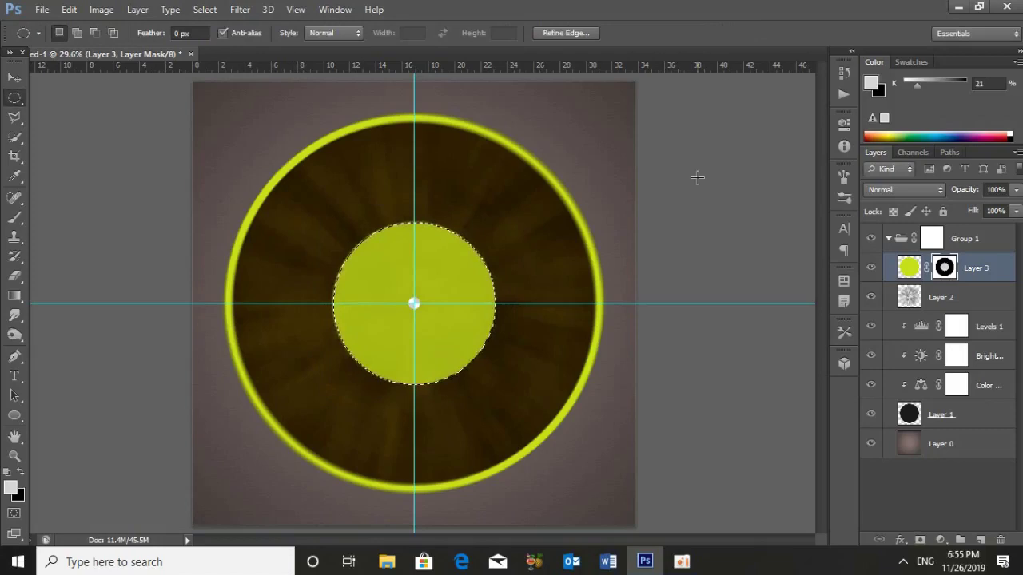
Step: Enlarge the selection to about 126% and stroke it 2 px, centred
left_click(204, 9)
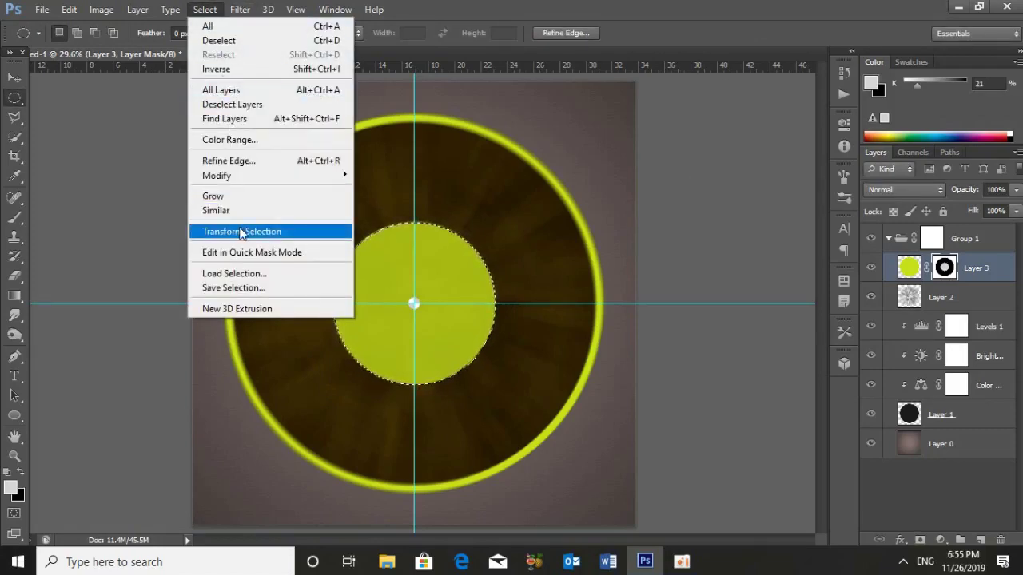
left_click(241, 230)
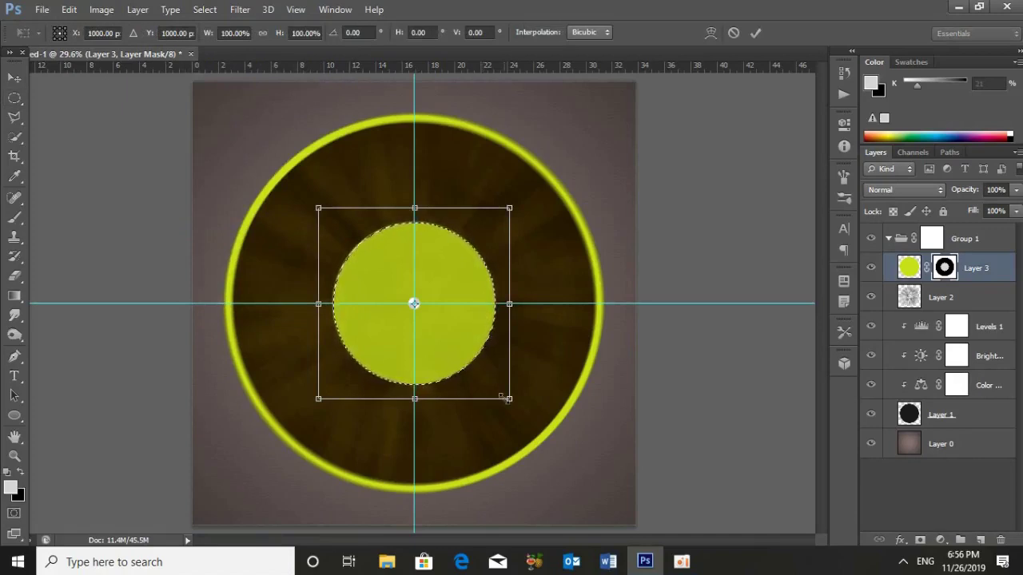
left_click_drag(509, 398, 537, 422)
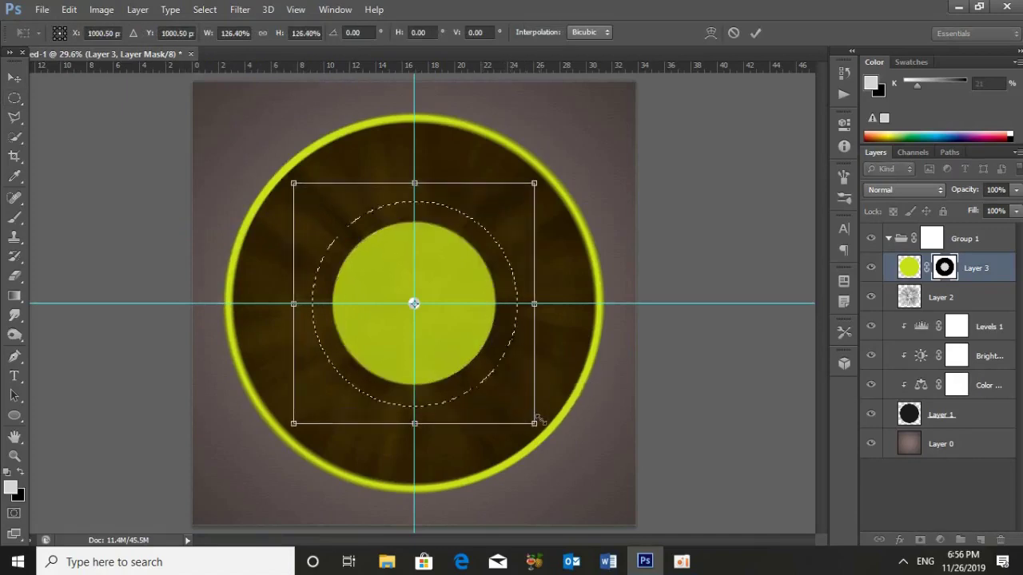
key("Return")
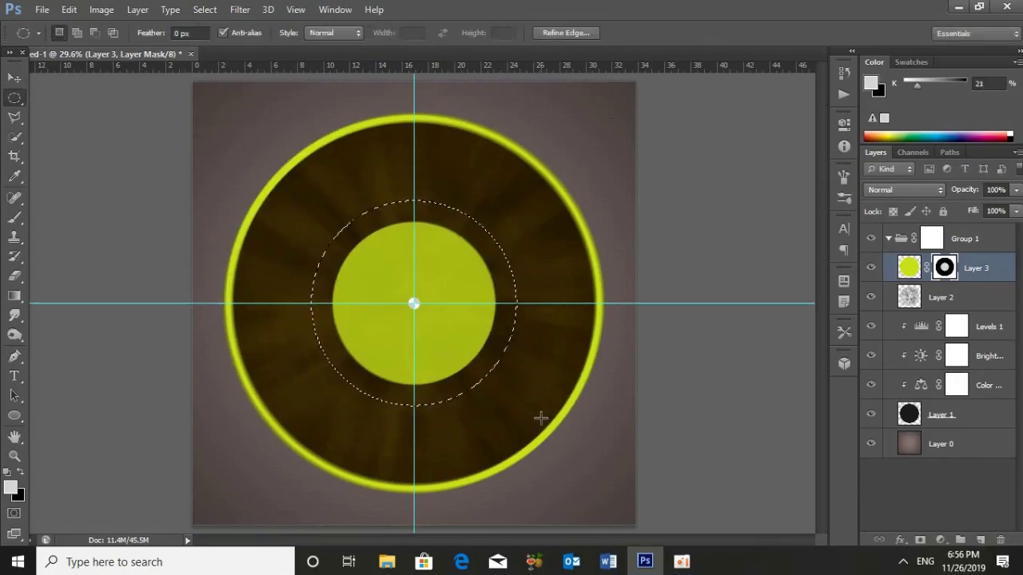
left_click(72, 10)
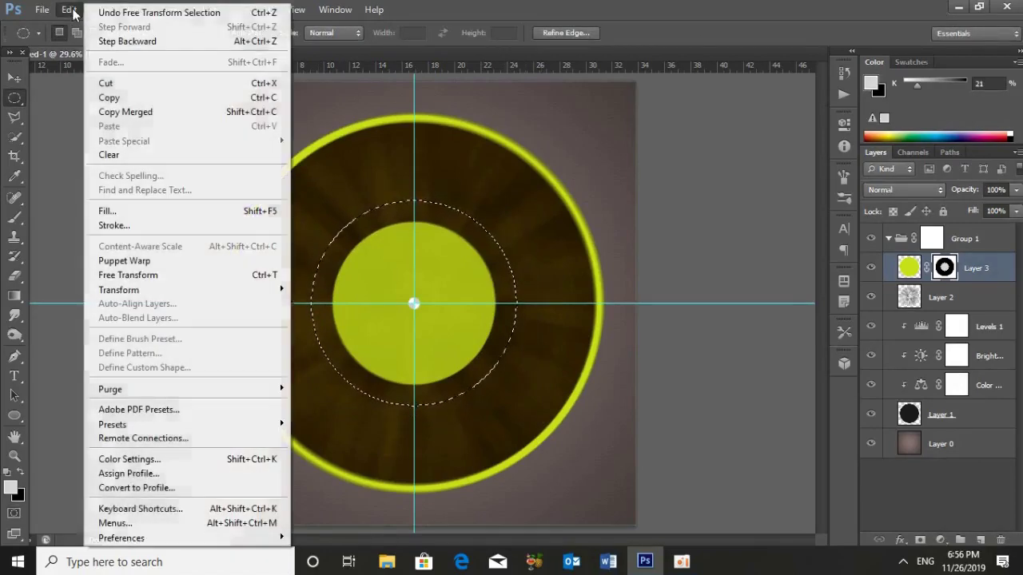
left_click(112, 225)
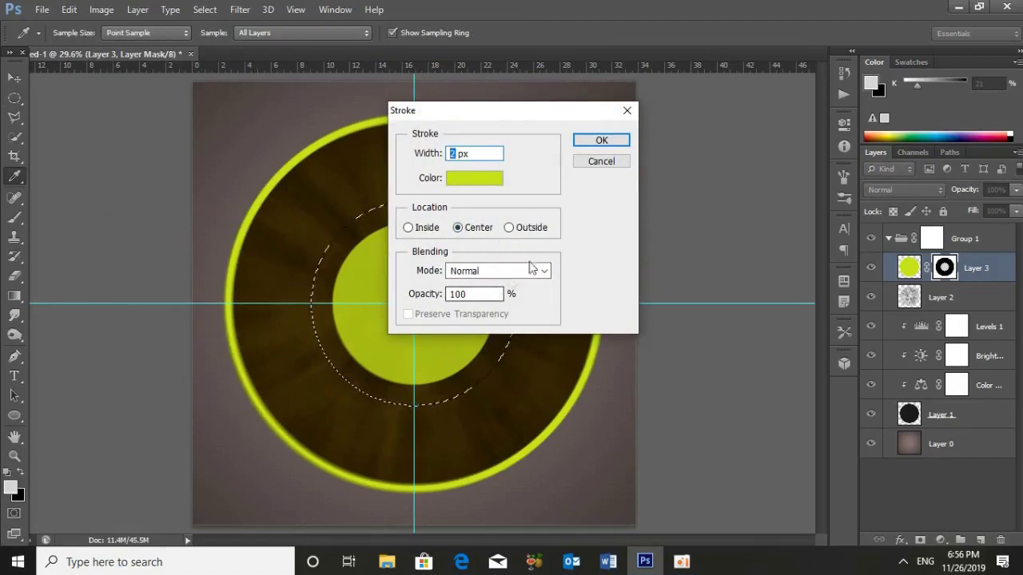
left_click(603, 148)
key("m")
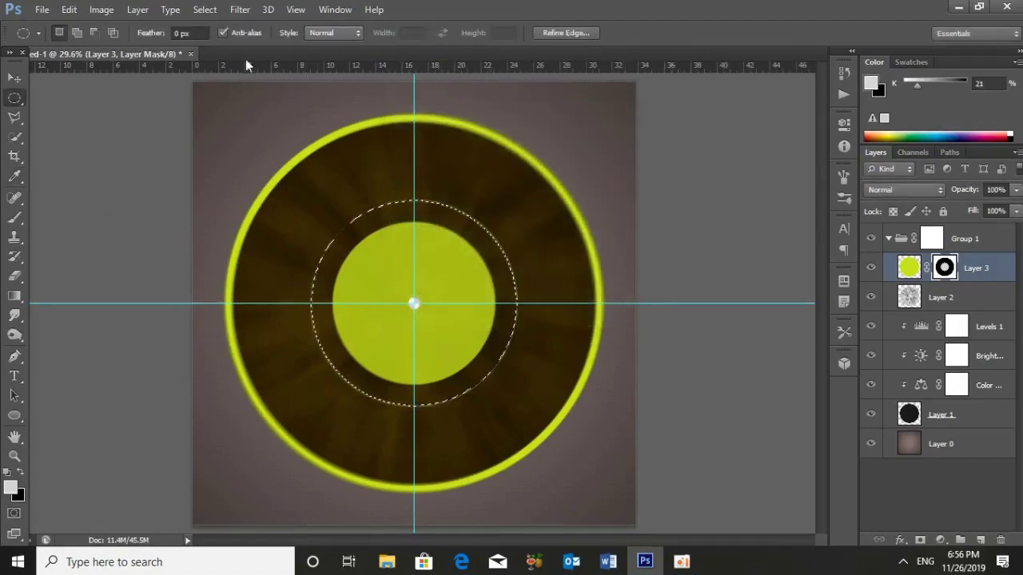
left_click(204, 9)
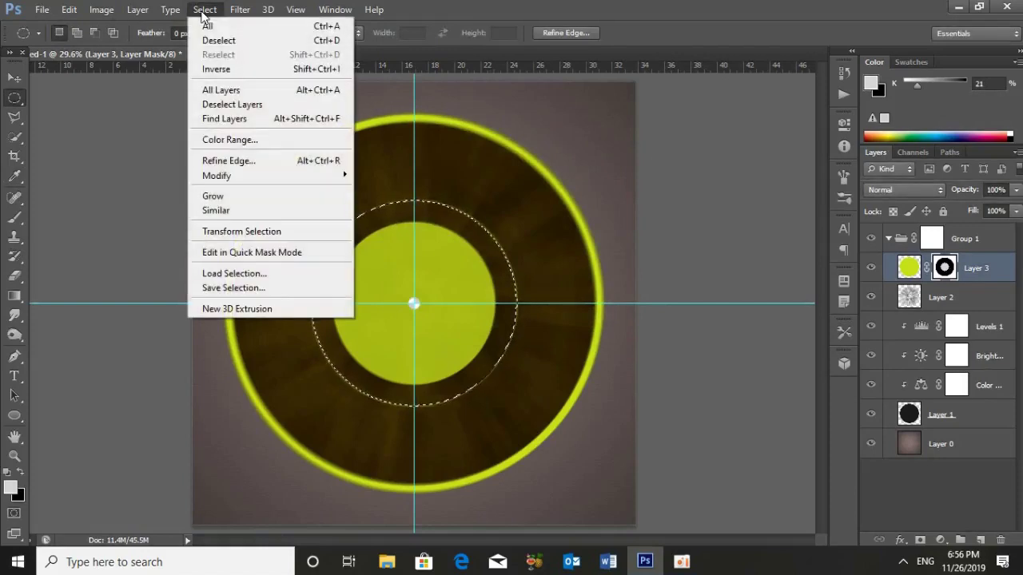
Step: Enlarge the circular selection to about 120% and stroke it 2 px for a wider groove ring
left_click(241, 231)
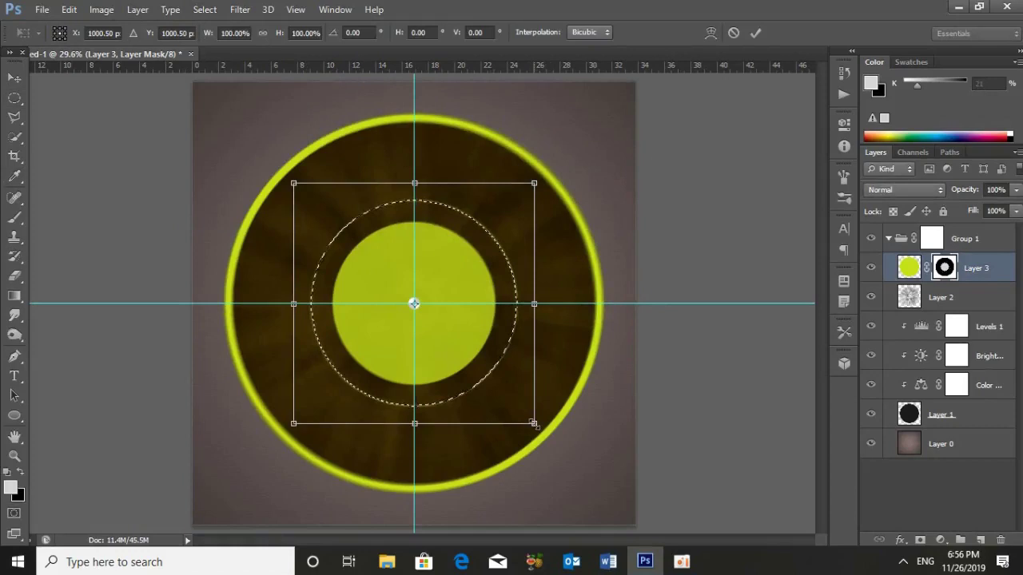
left_click_drag(533, 424, 548, 435)
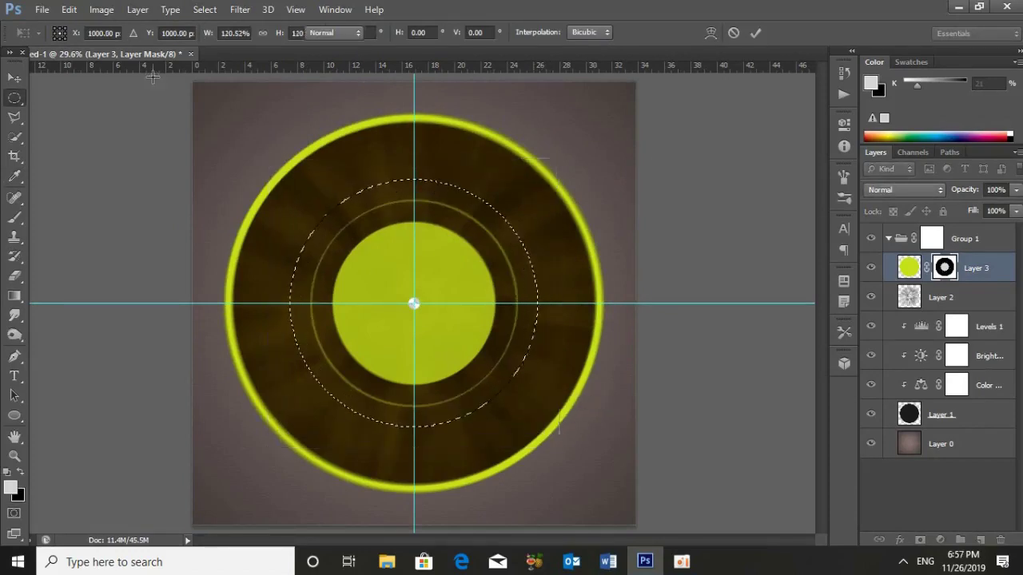
key("Return")
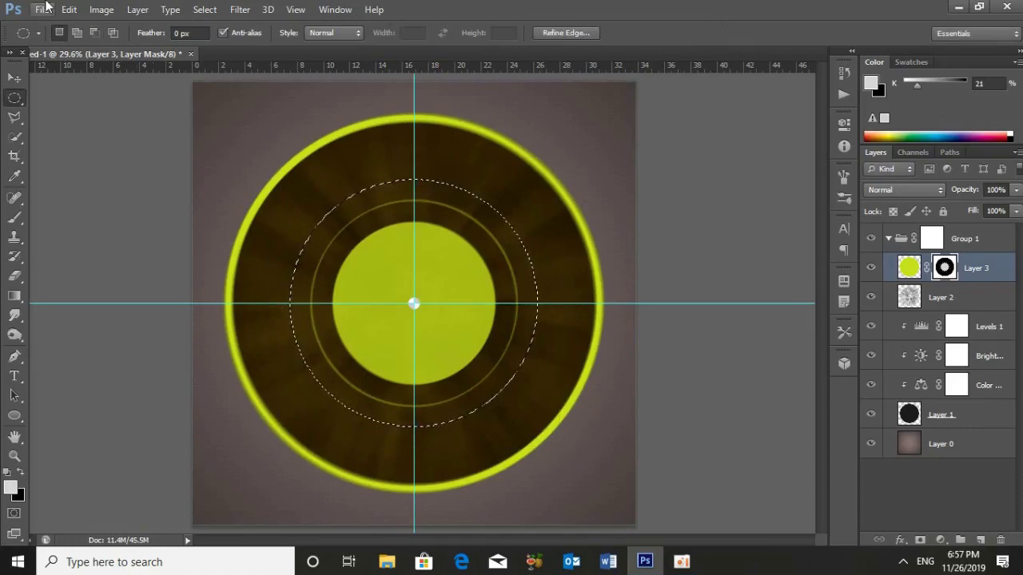
left_click(69, 9)
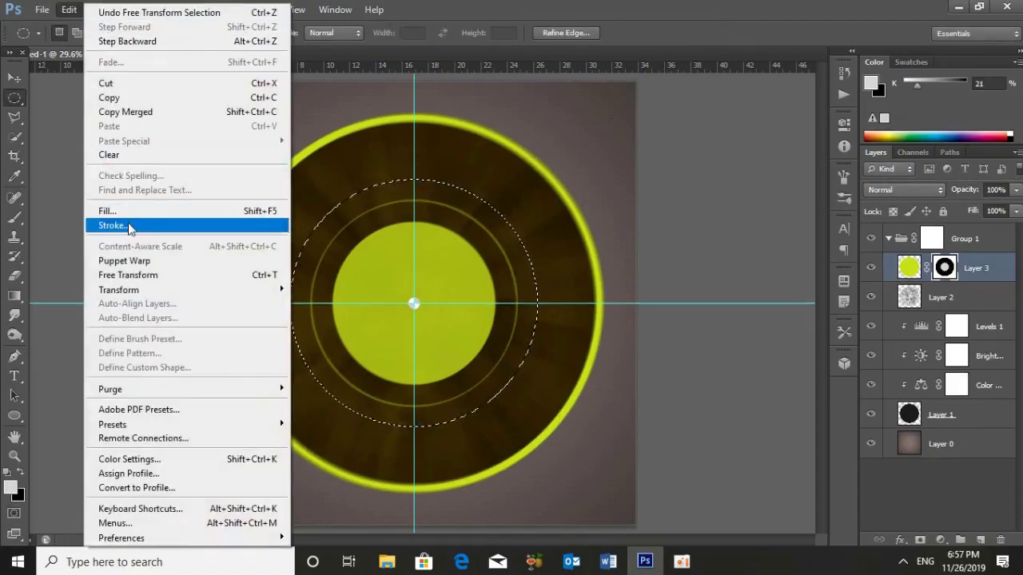
left_click(115, 226)
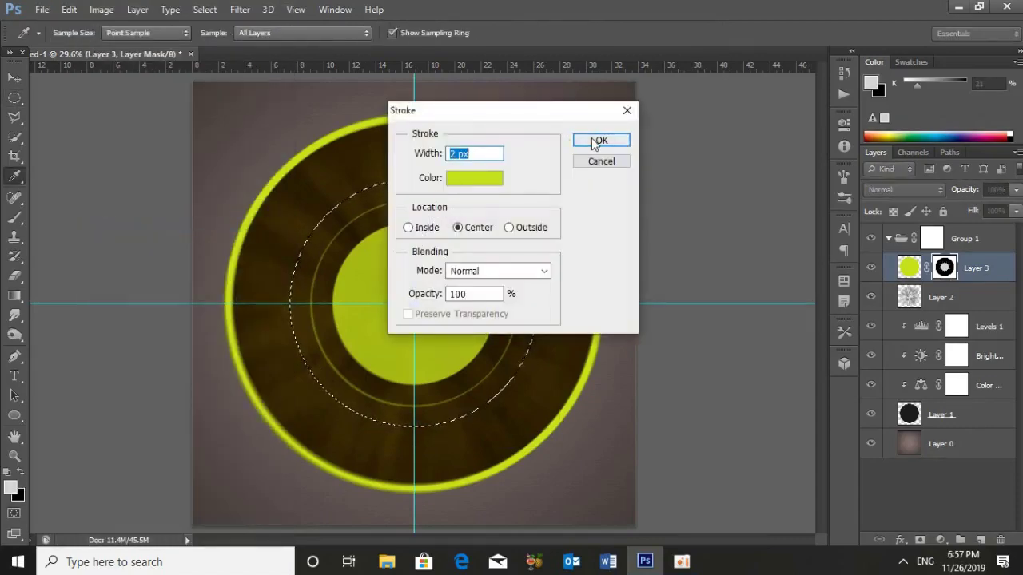
left_click(600, 140)
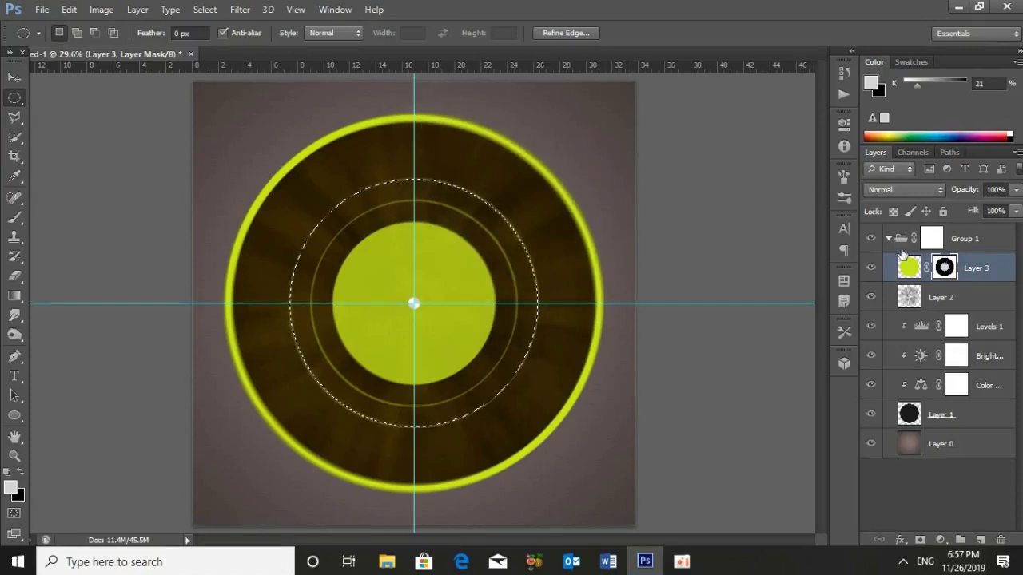
Step: Return to Layer 3's pixels, clear the selection, and adjust the brush opacity
left_click(908, 268)
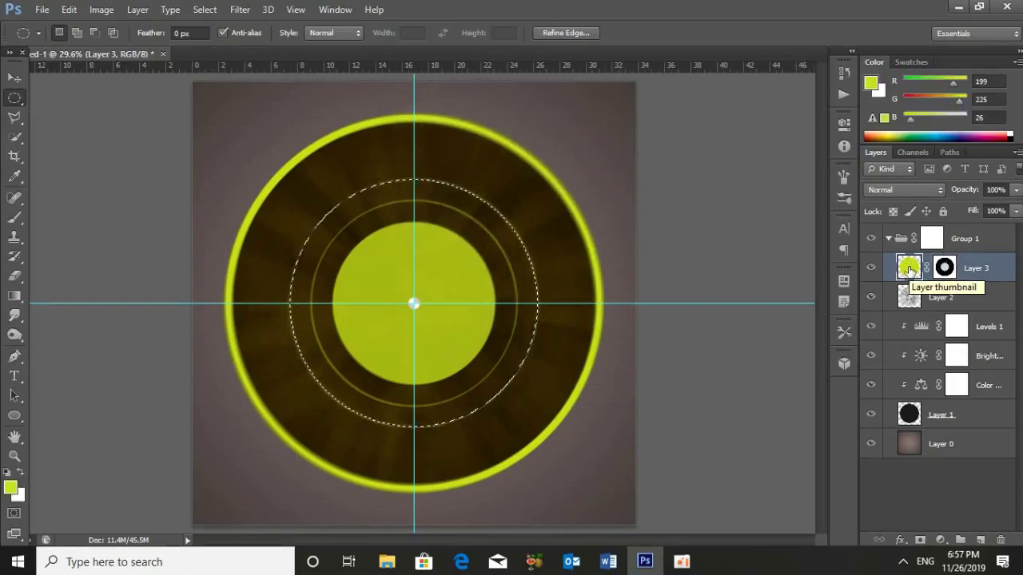
key("ctrl+d")
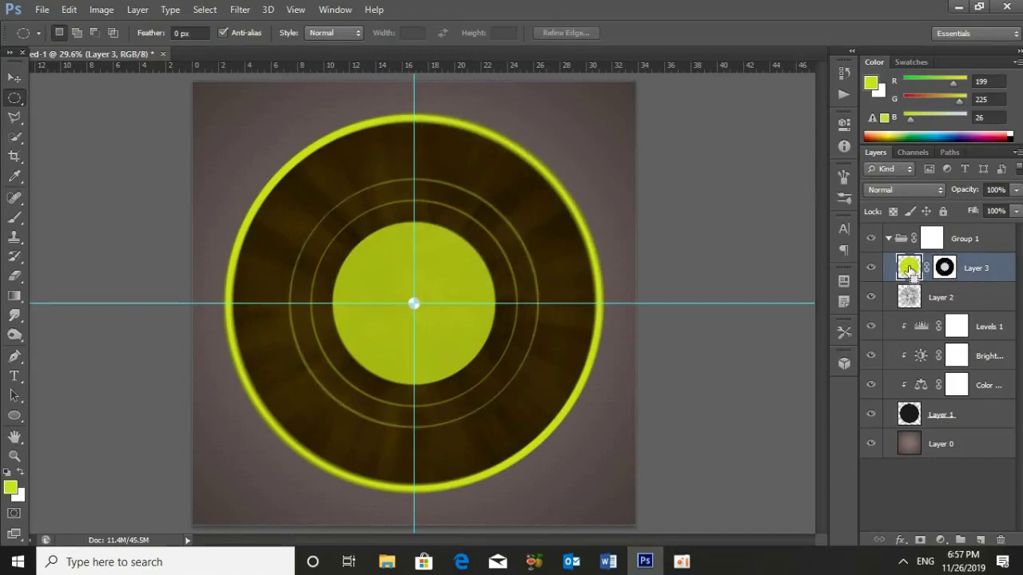
key("b")
left_click(266, 35)
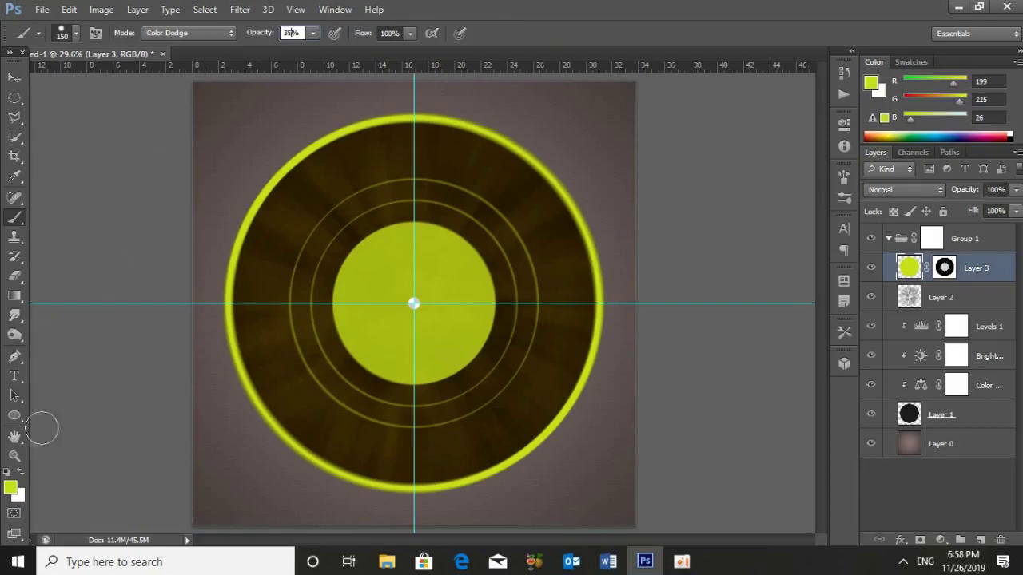
Step: Color Dodge-brush the label centre with foreground #ff002a, then add empty Layer 4 above Layer 3
left_click(12, 488)
left_click(859, 419)
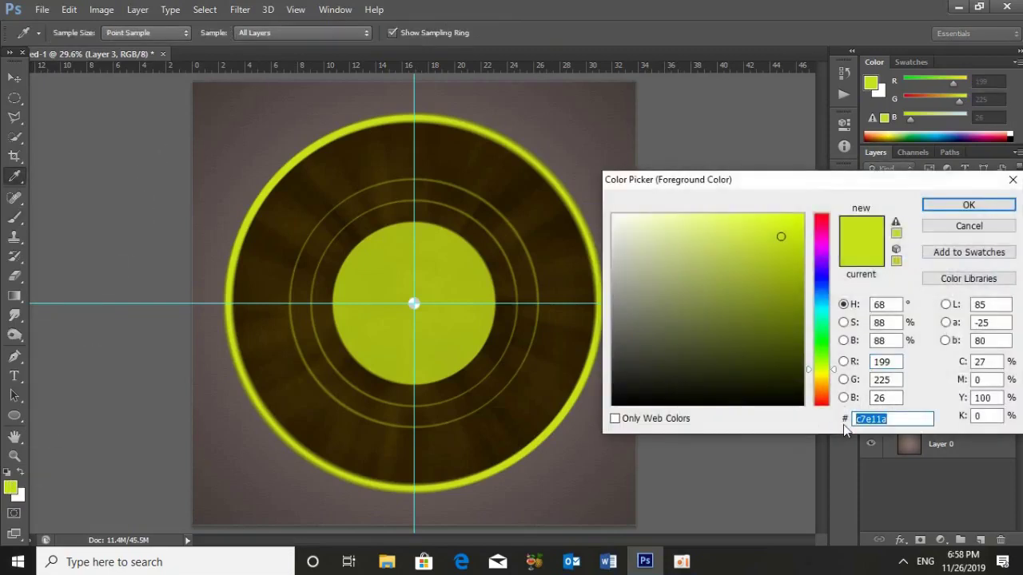
type("ff")
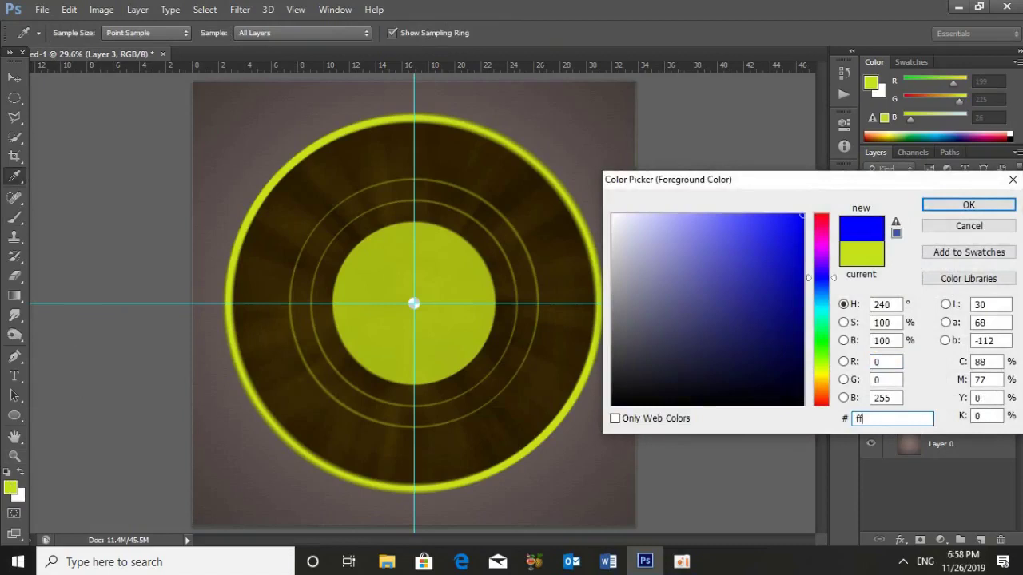
type("002")
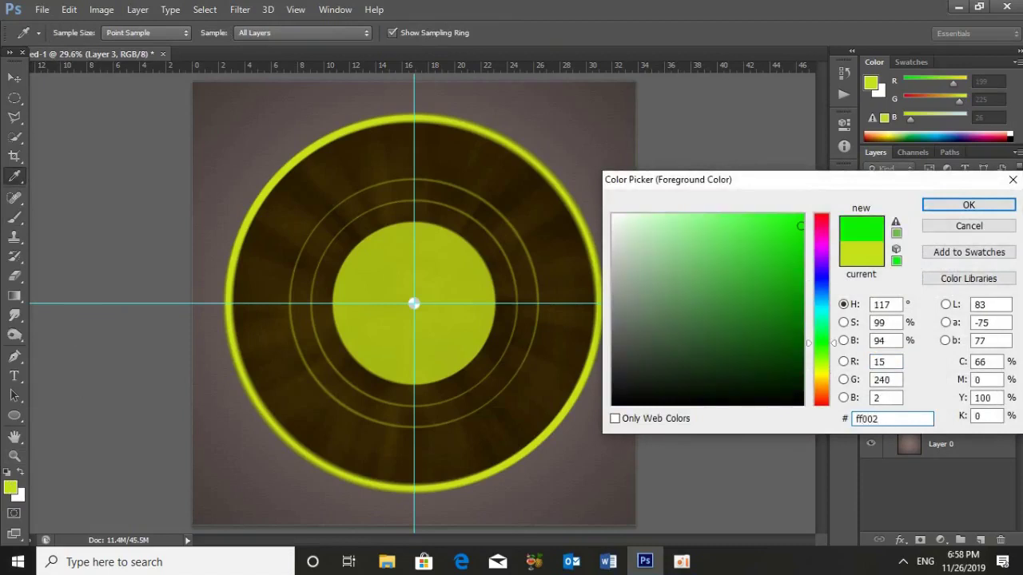
type("a")
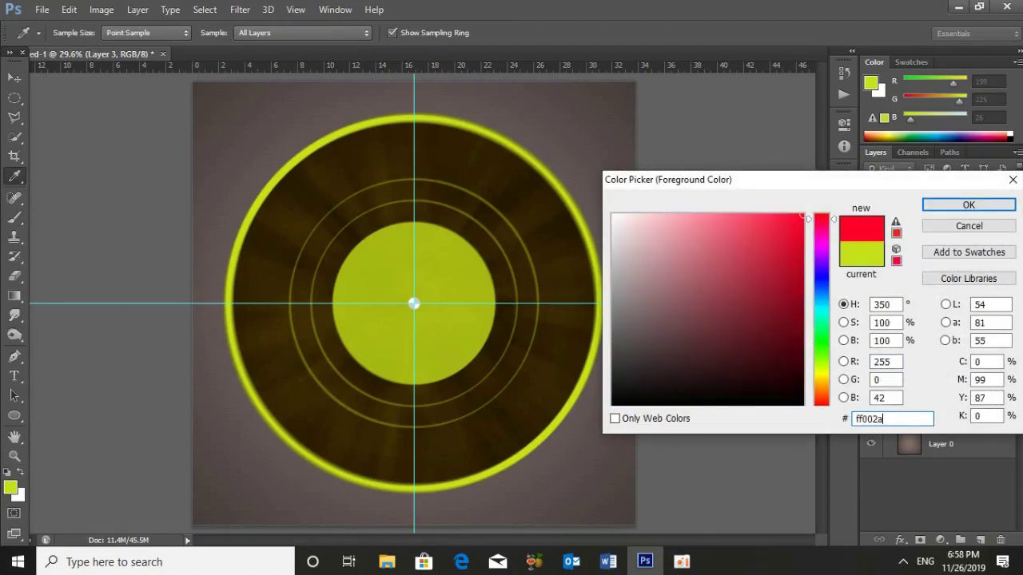
left_click(947, 210)
key("b")
left_click(413, 303)
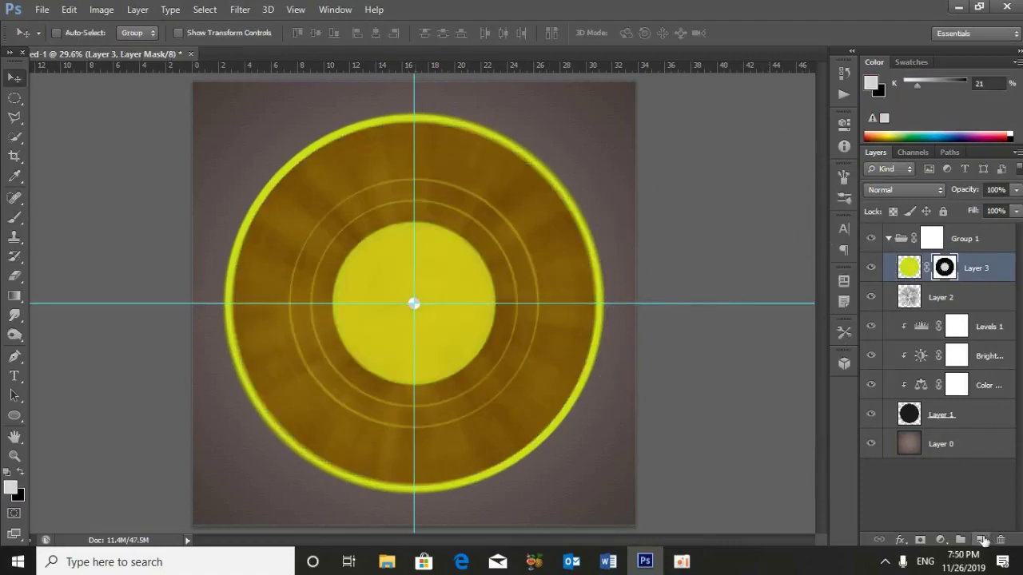
left_click(981, 540)
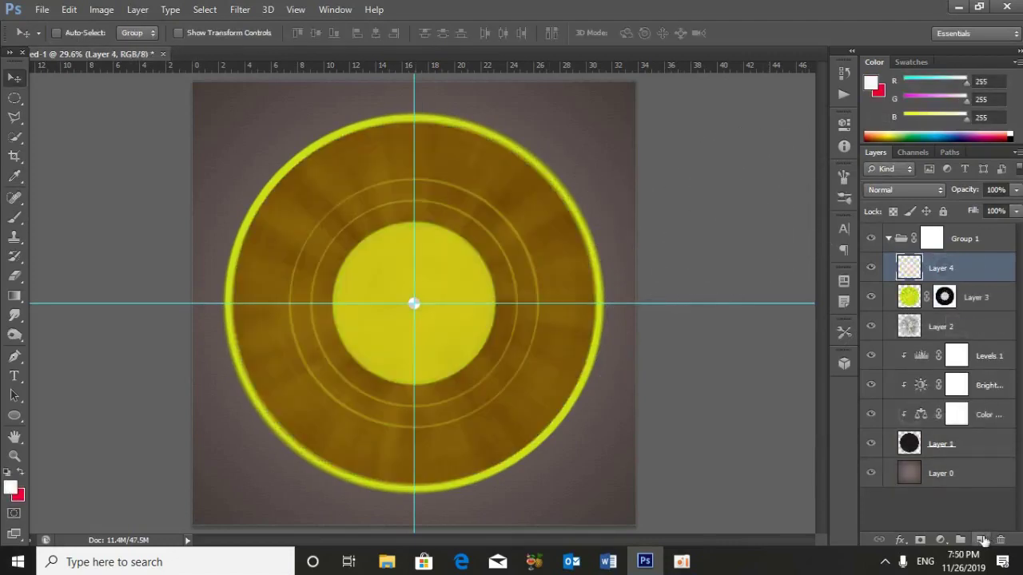
Step: Brush a straight thick white bar from the record's left edge across to its right side
left_click(14, 218)
left_click(77, 40)
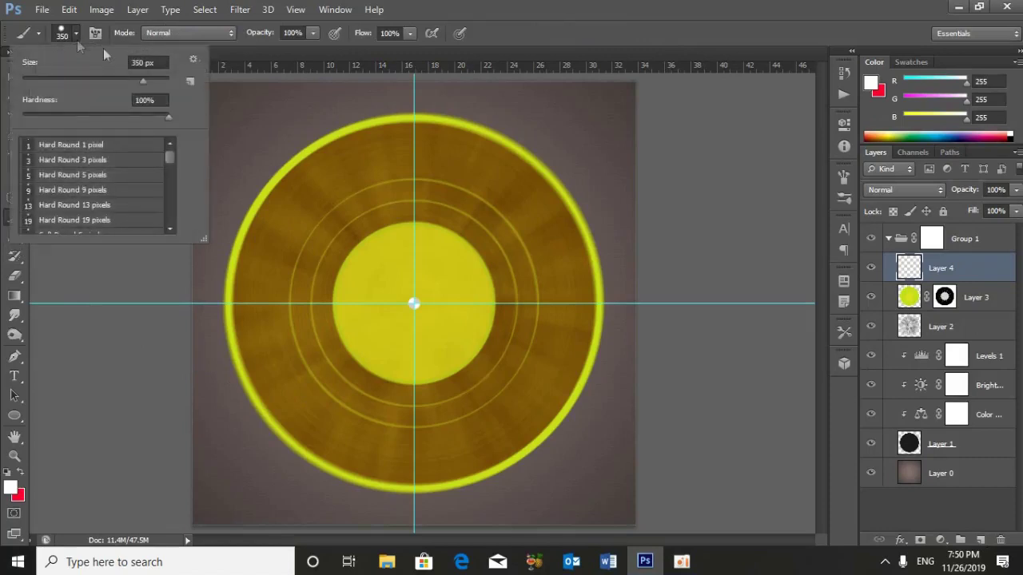
left_click(264, 34)
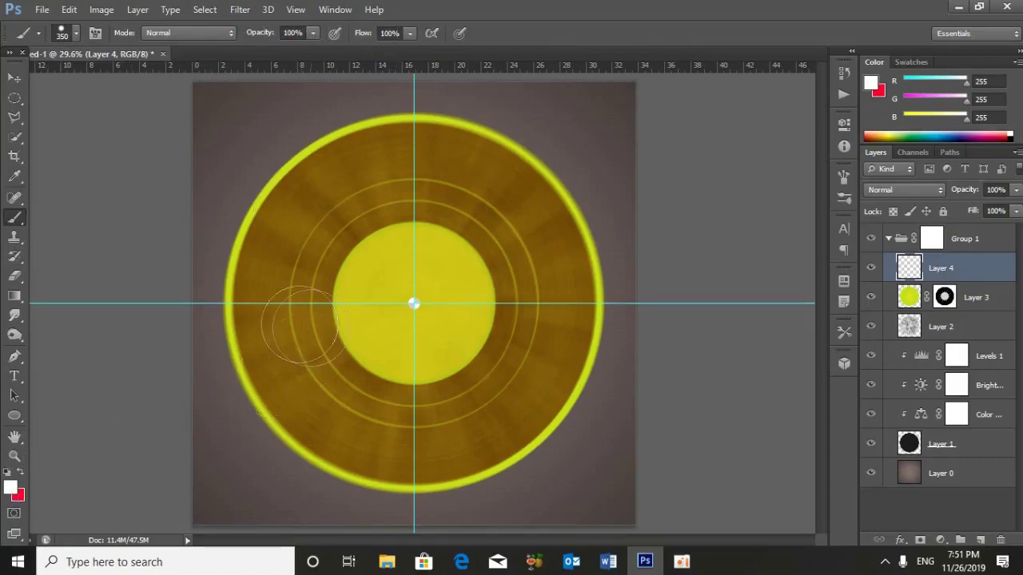
left_click(263, 303)
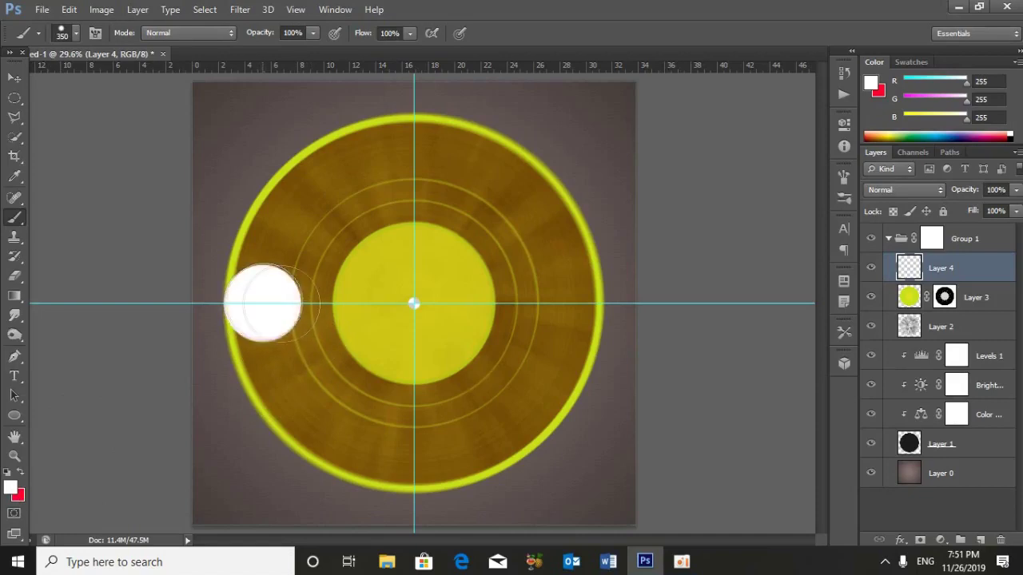
left_click_drag(263, 303, 579, 304)
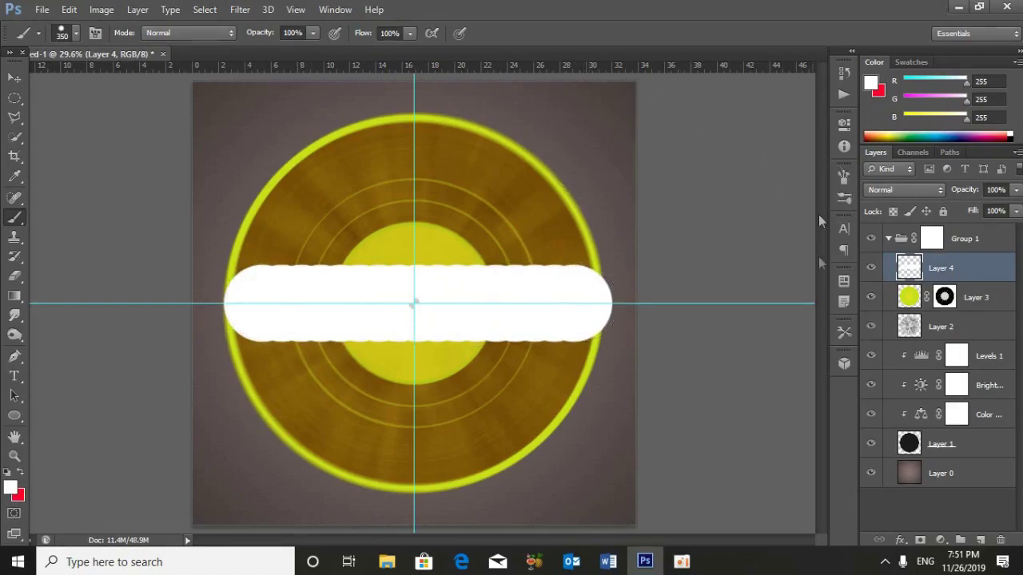
key("ctrl+t")
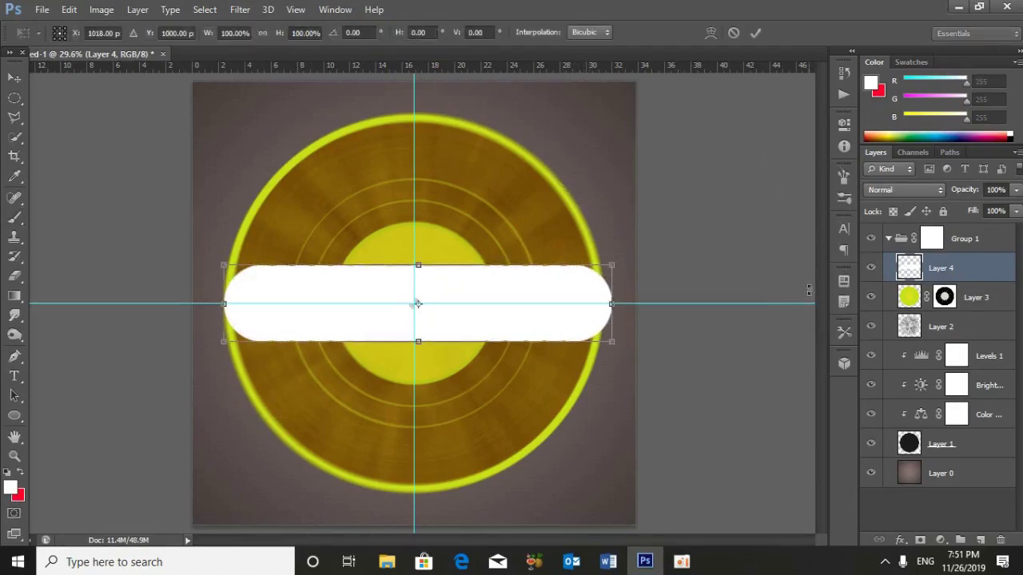
Step: Perspective-taper the white bar into a wedge pointing at the record's centre, then duplicate it
left_click(69, 10)
mouse_move(120, 290)
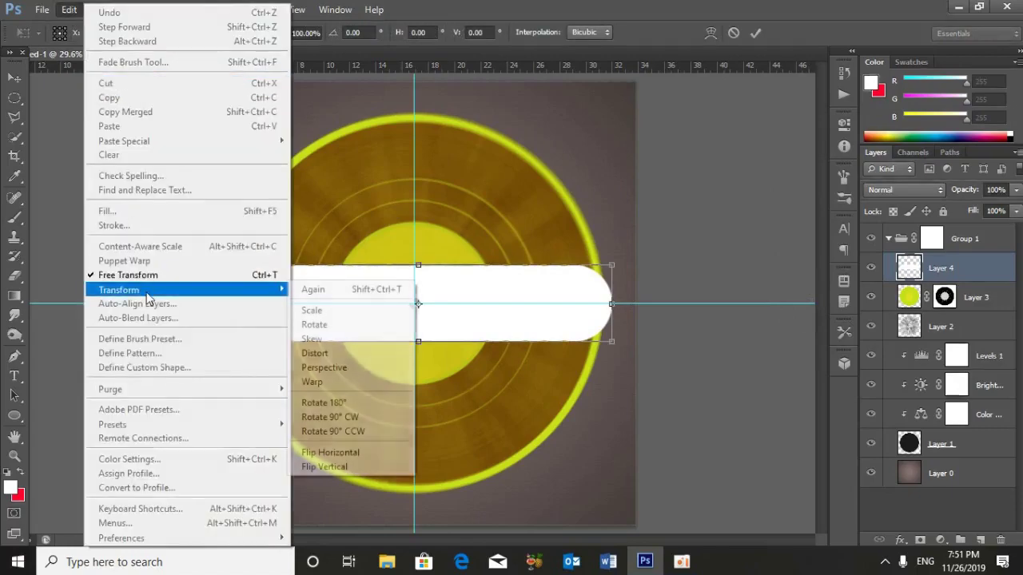
left_click(355, 367)
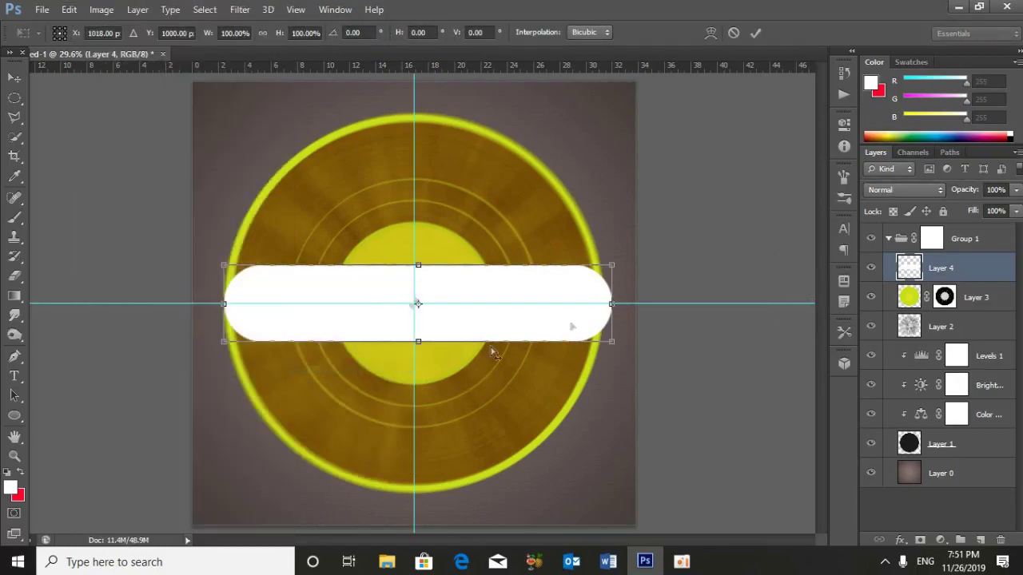
left_click_drag(612, 265, 613, 304)
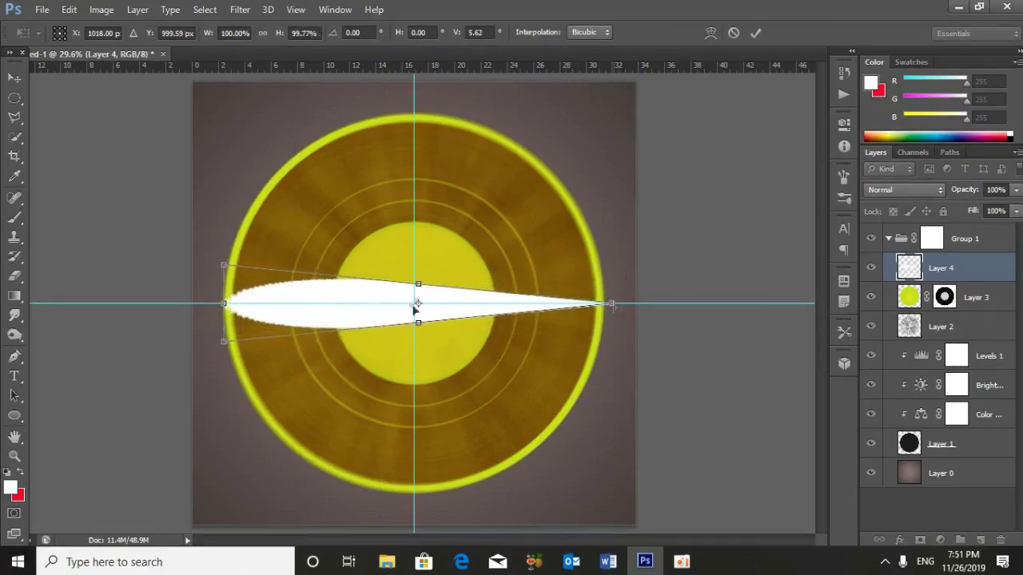
mouse_move(225, 270)
left_mouse_down()
mouse_move(246, 148)
mouse_move(250, 182)
left_mouse_up()
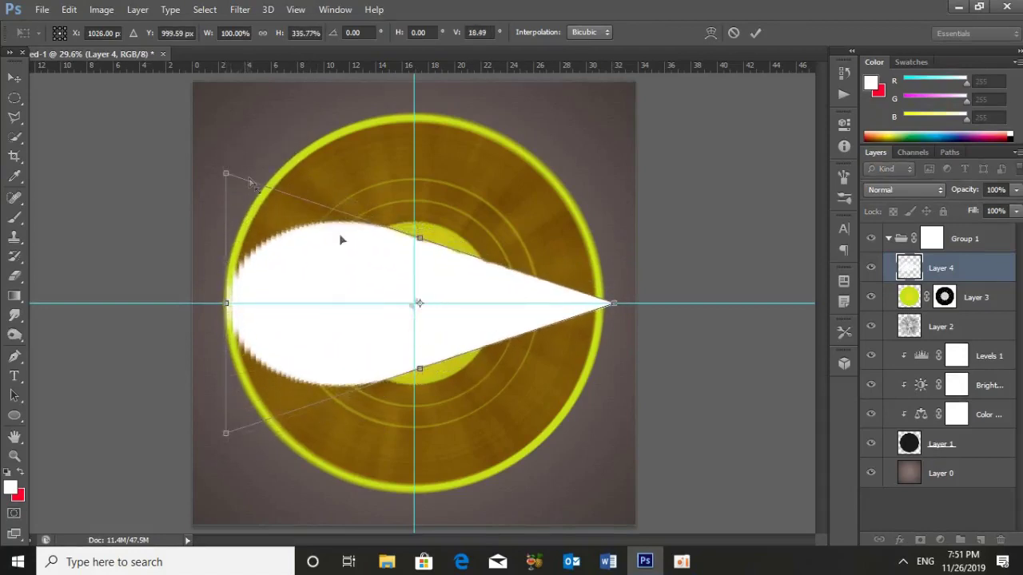
mouse_move(547, 297)
left_mouse_down()
mouse_move(308, 304)
mouse_move(338, 295)
left_mouse_up()
key("Return")
key("b")
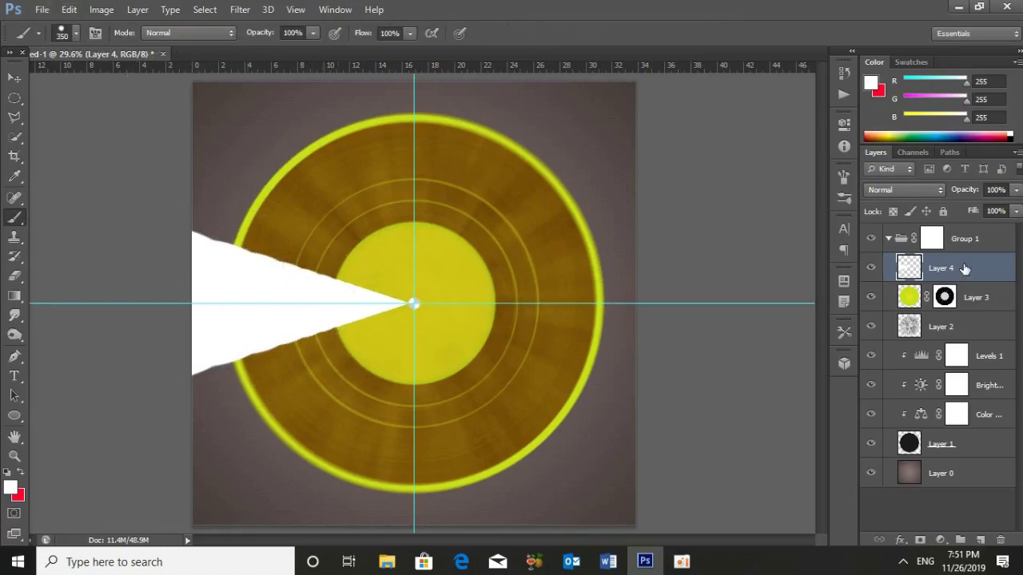
key("ctrl+j")
Step: Flip the wedge copy horizontally, move it to the record's right side, and merge both wedges
left_click(40, 9)
left_click(70, 10)
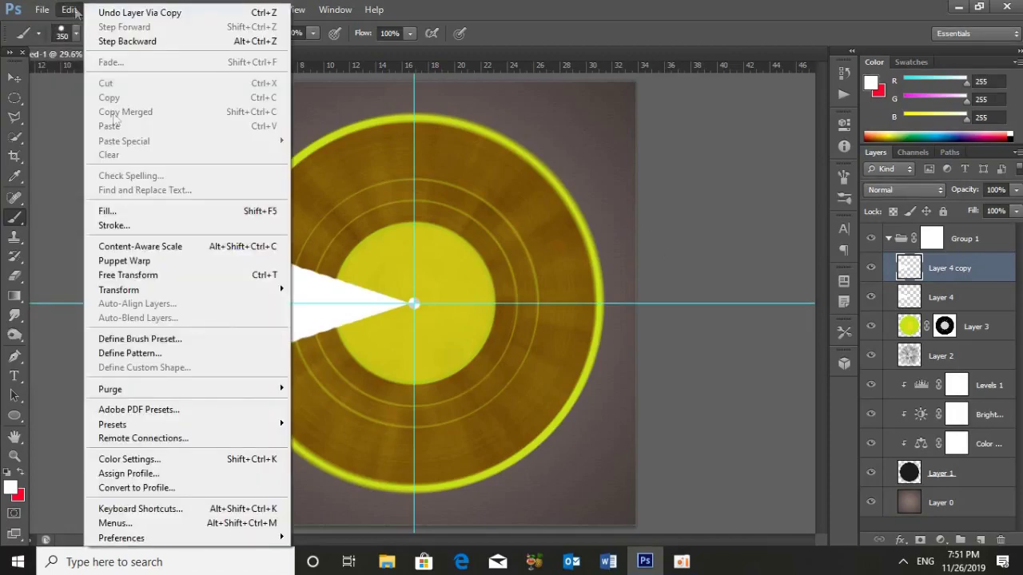
mouse_move(188, 289)
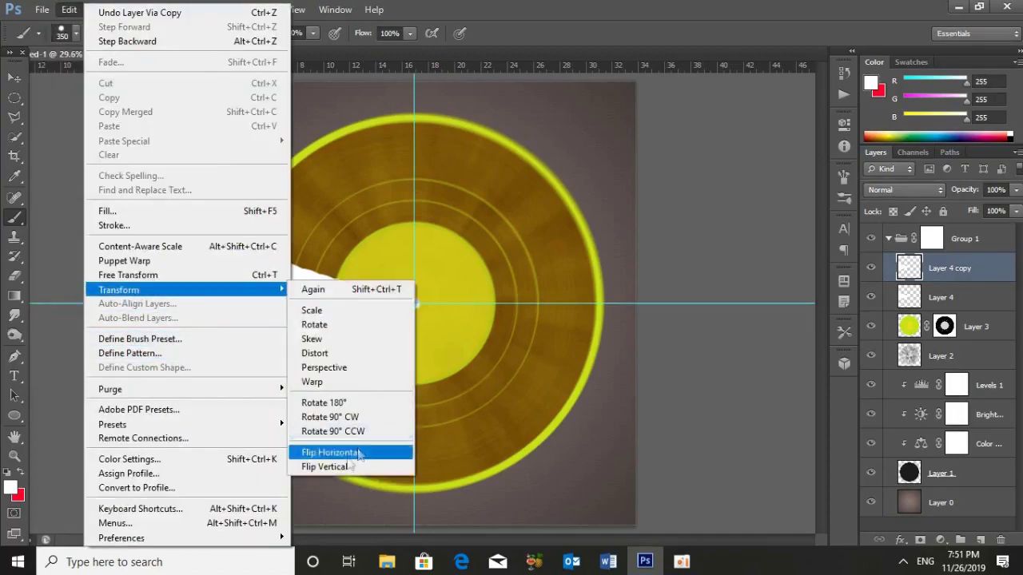
left_click(348, 453)
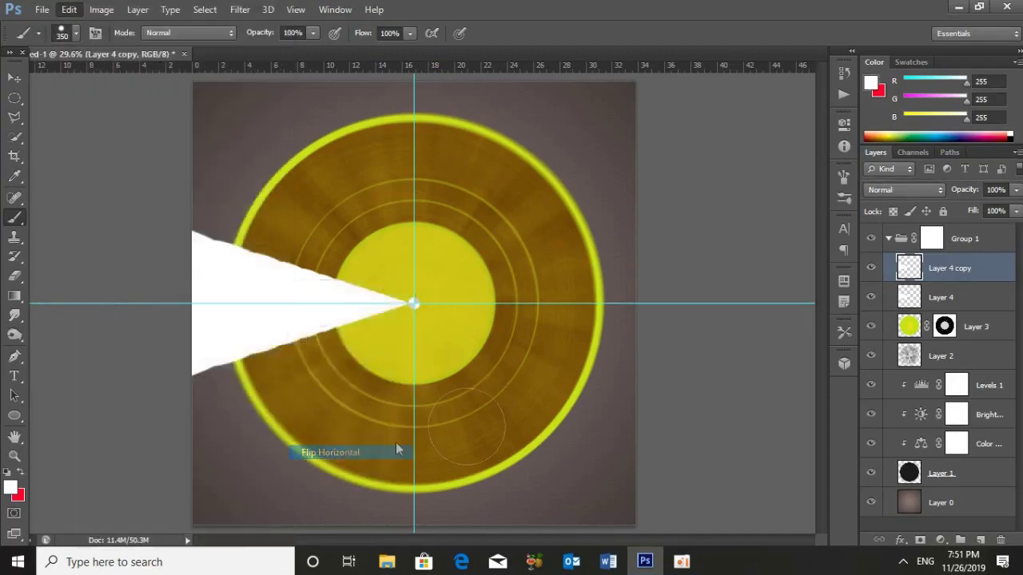
left_click(13, 82)
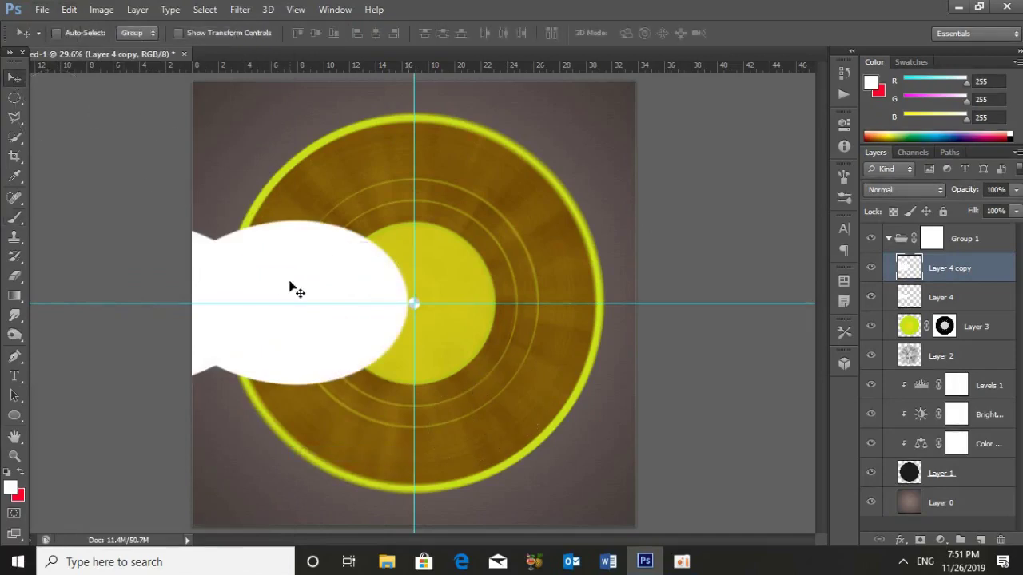
left_click_drag(263, 285, 662, 288)
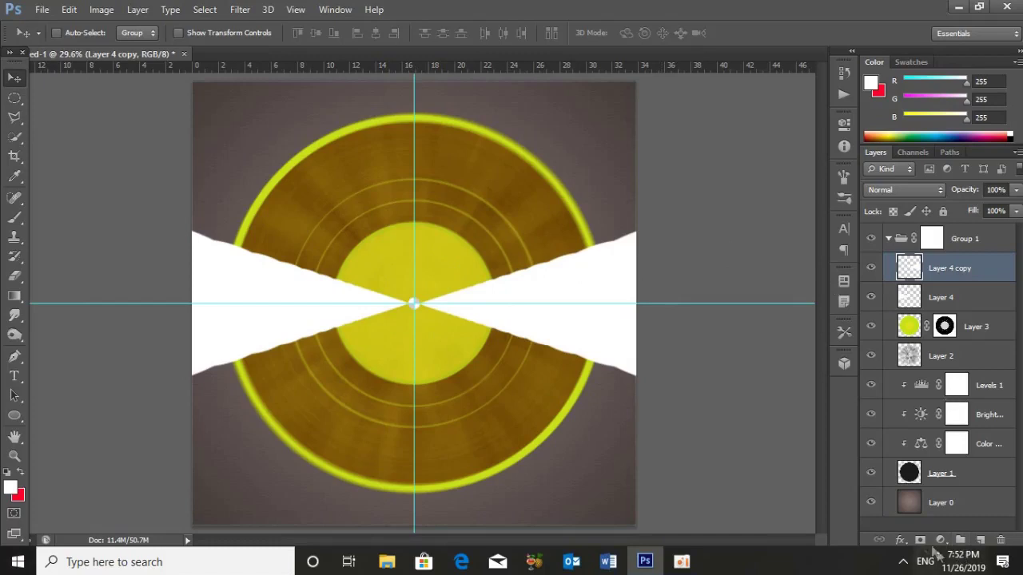
left_click(941, 297, "shift")
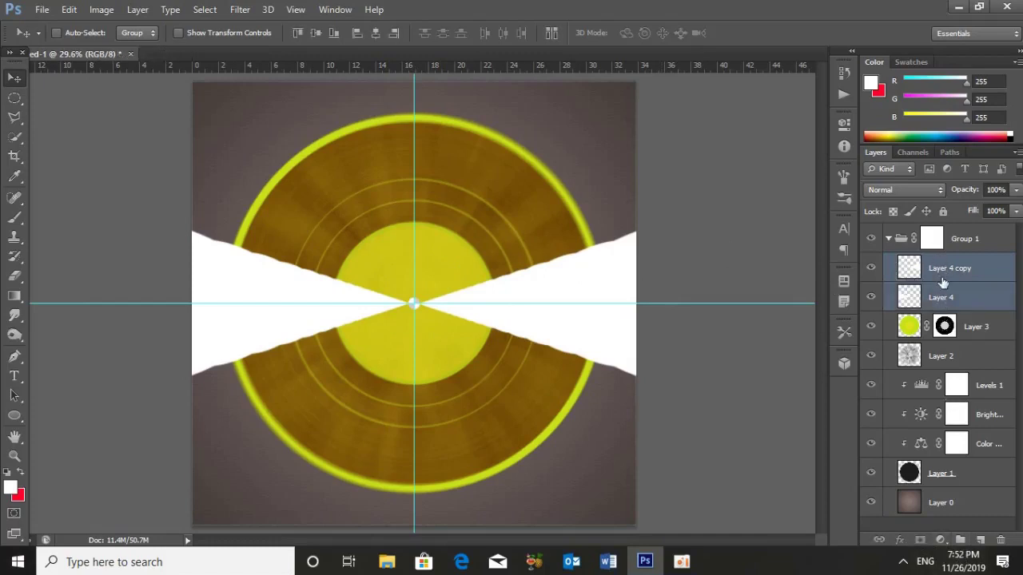
key("ctrl+e")
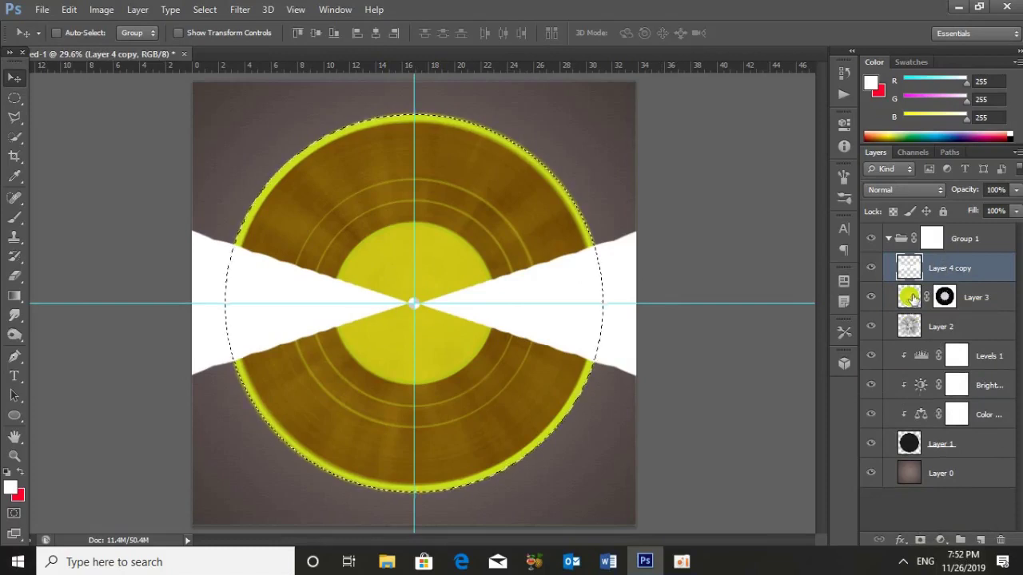
Step: Mask the merged wedges to the record, blend them in Soft Light, and switch to Untitled-2
left_click(919, 541)
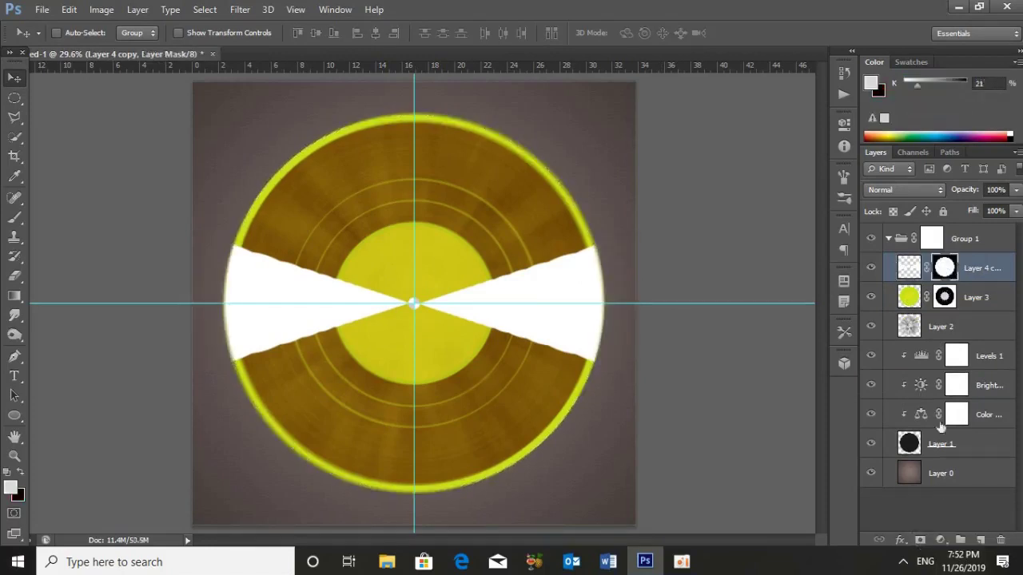
left_click(919, 194)
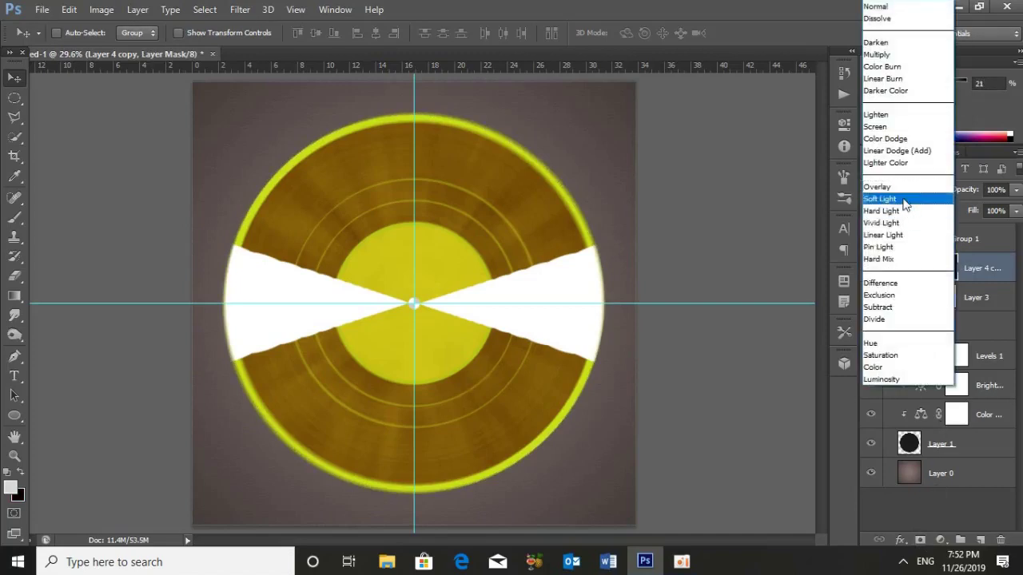
left_click(903, 198)
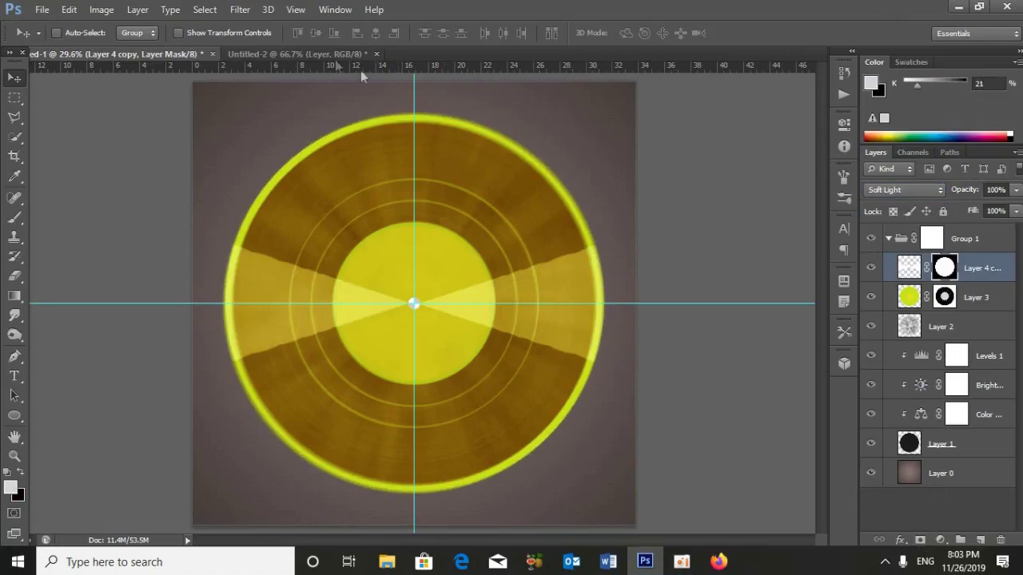
left_click(320, 55)
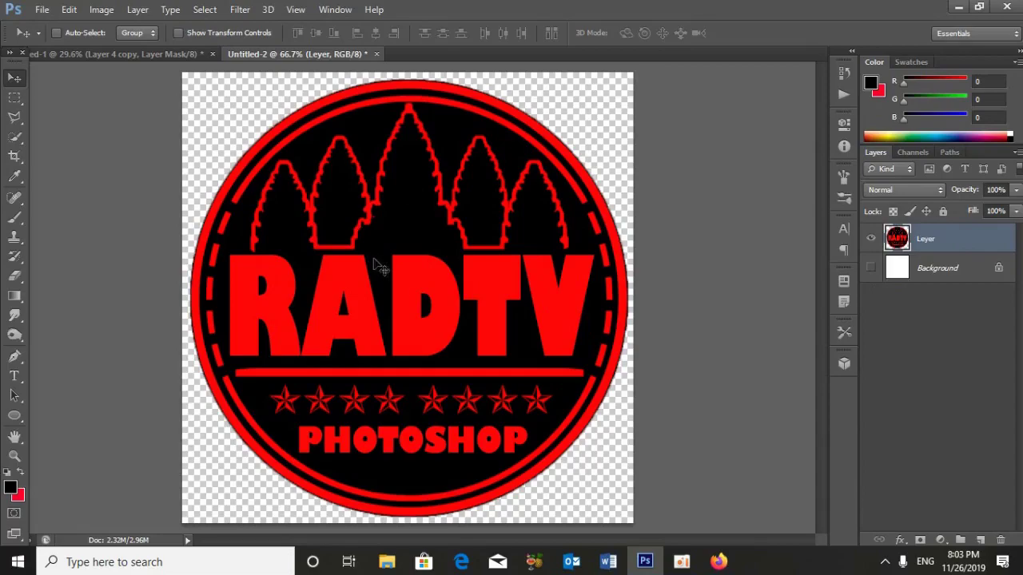
Step: Drag the RADTV logo into the record document, scaled to about 31% at the lower right
left_click_drag(408, 331, 194, 54)
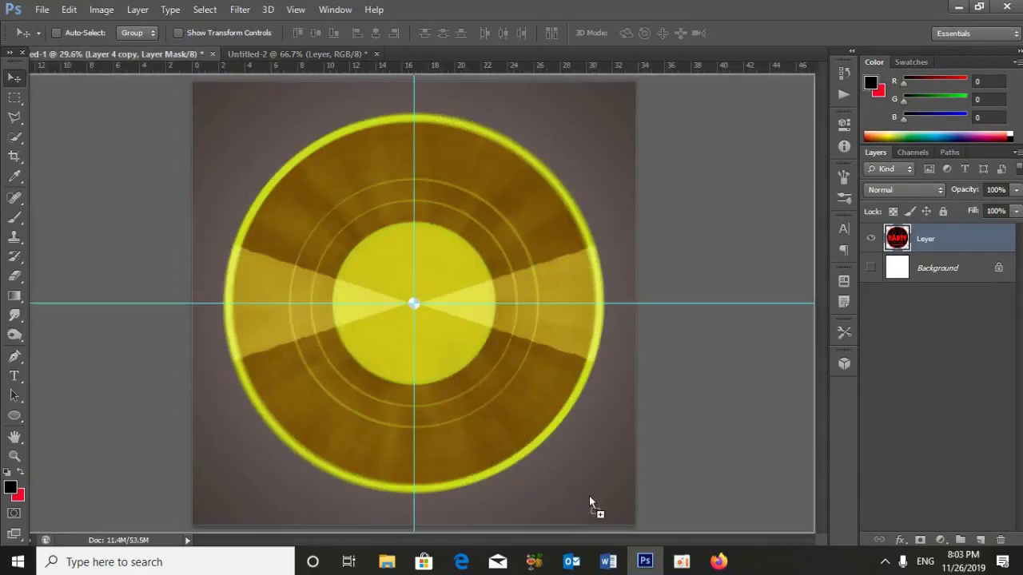
mouse_move(182, 56)
left_mouse_down()
mouse_move(588, 494)
mouse_move(536, 448)
left_mouse_up()
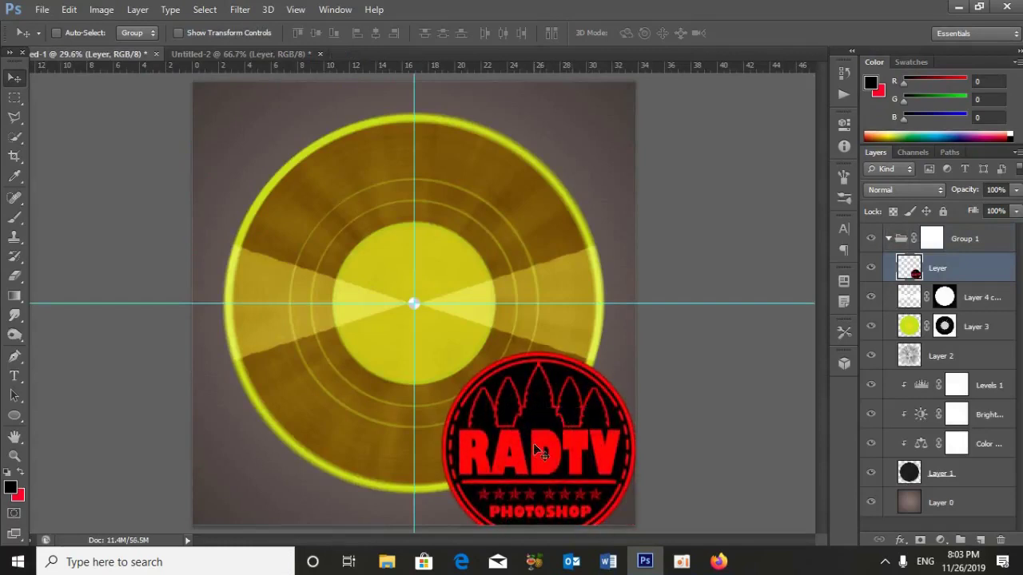
key("ctrl+t")
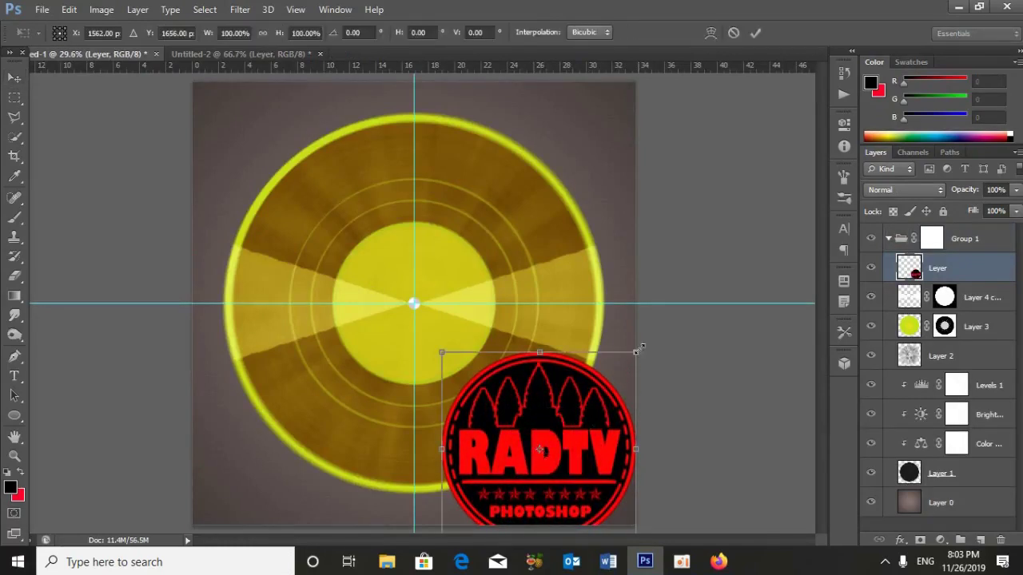
mouse_move(642, 347)
left_mouse_down()
mouse_move(553, 440)
mouse_move(600, 469)
left_mouse_up()
key("Return")
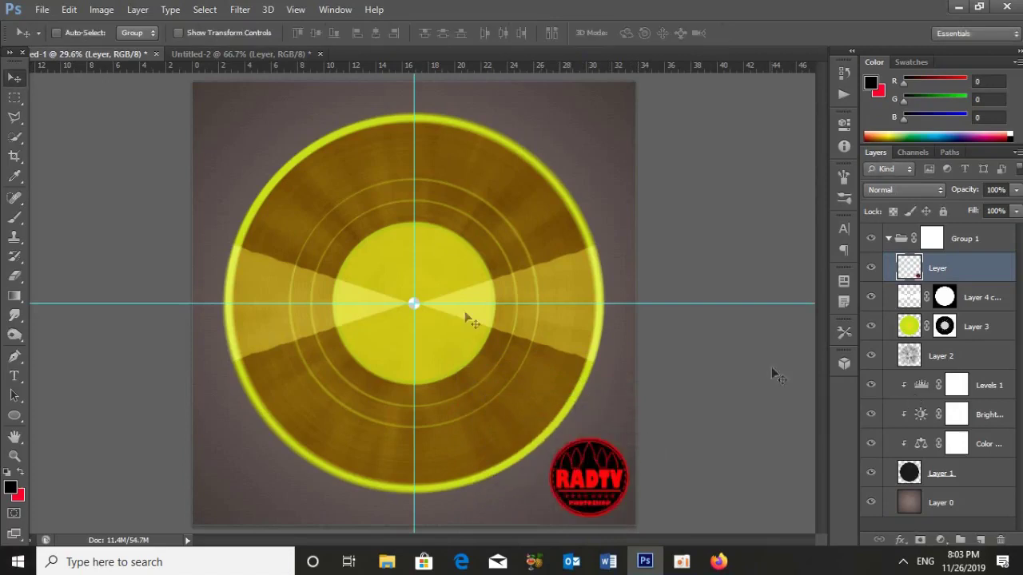
left_click(13, 98)
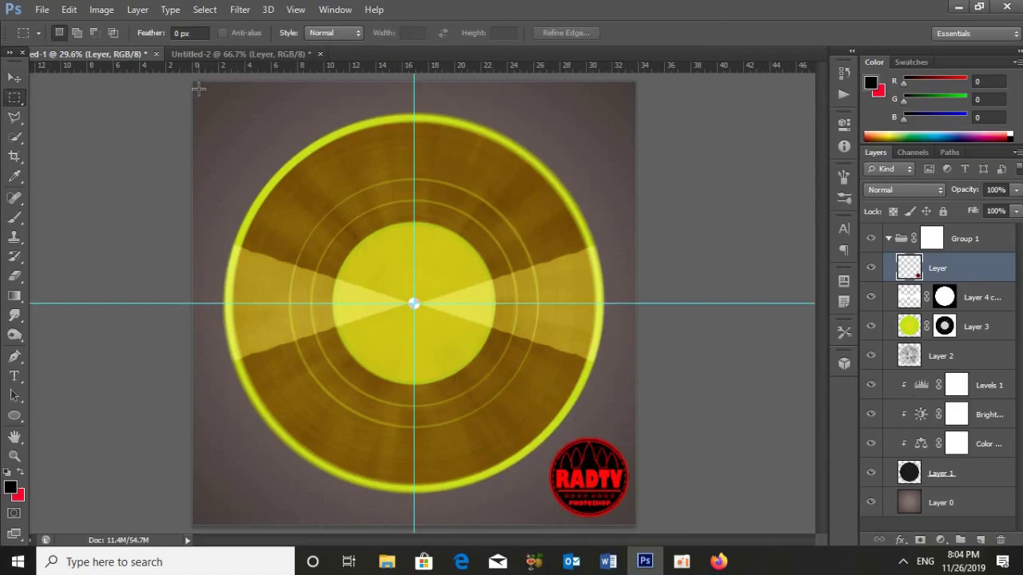
Step: Stroke a canvas-wide rectangular selection with a 2 px black centred line as a frame
left_click_drag(198, 90, 702, 521)
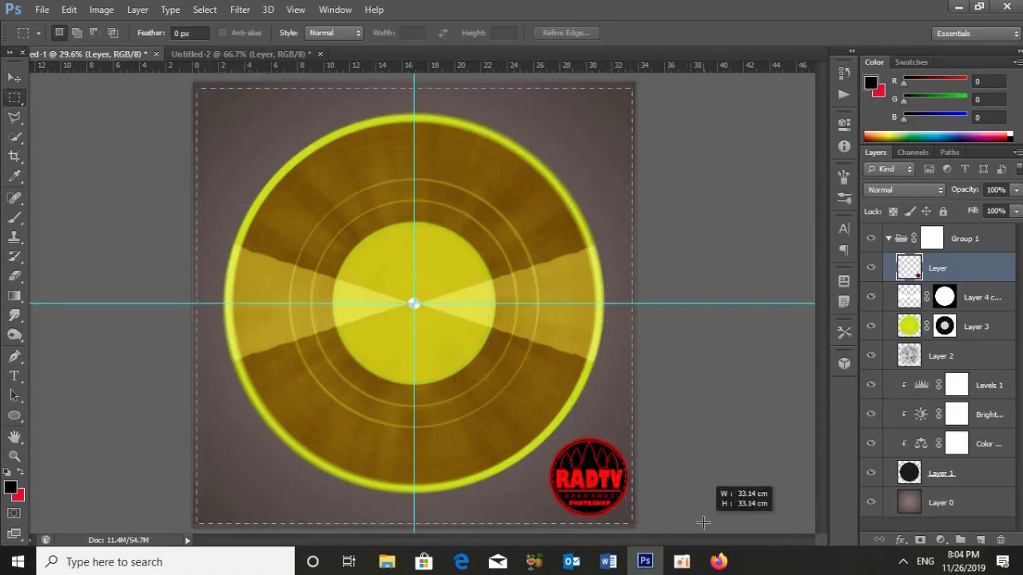
left_click_drag(702, 521, 705, 520)
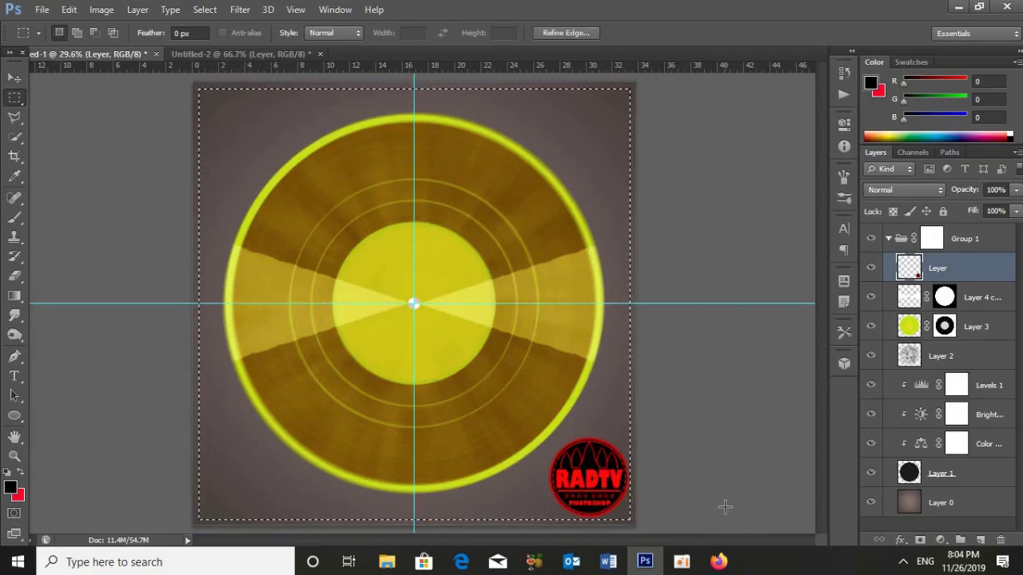
left_click(68, 10)
left_click(141, 225)
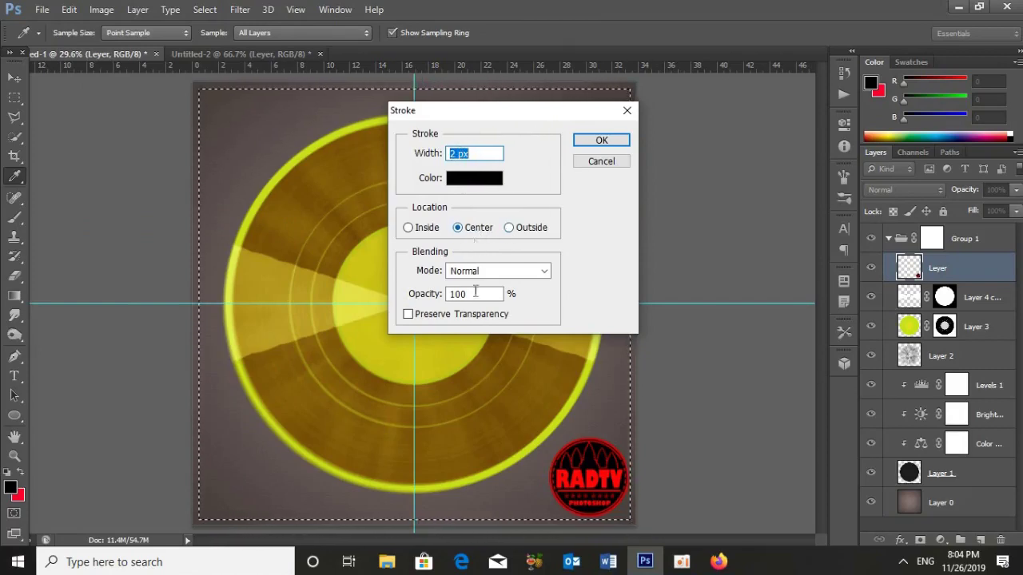
left_click(595, 142)
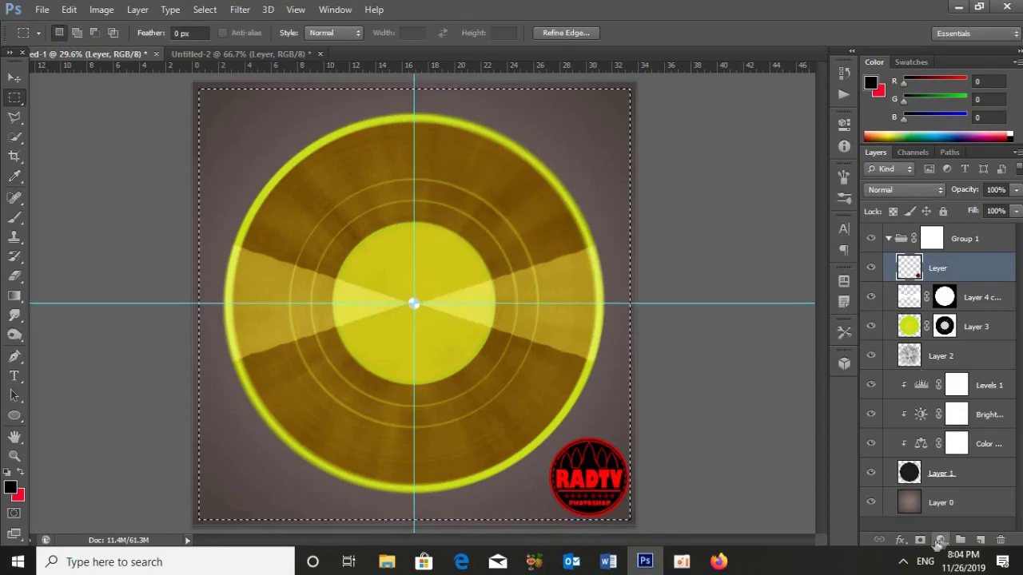
left_click(901, 541)
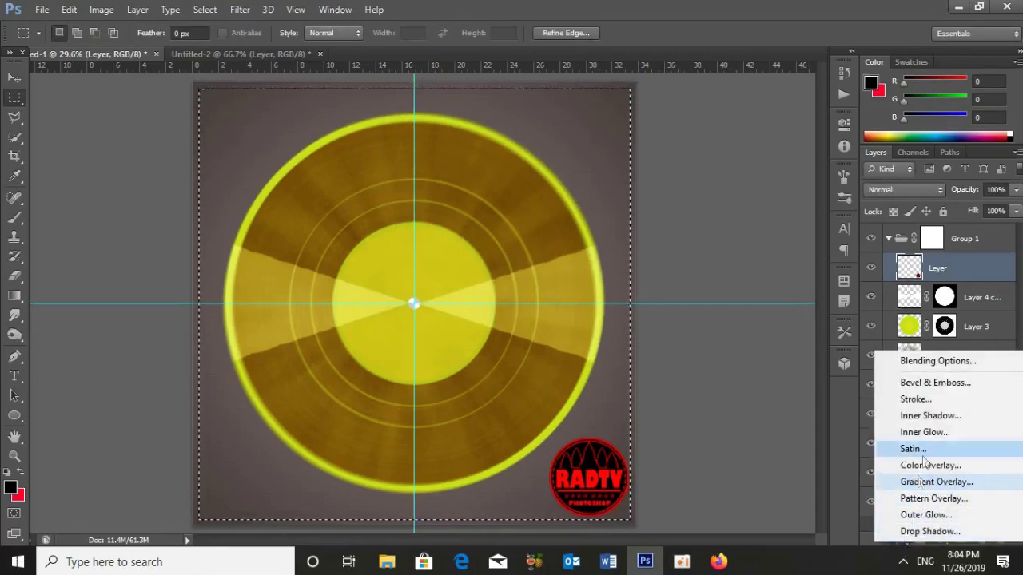
Step: Give the frame layer an Emboss bevel: Chisel Hard technique, direction Down, size 2 px
left_click(923, 383)
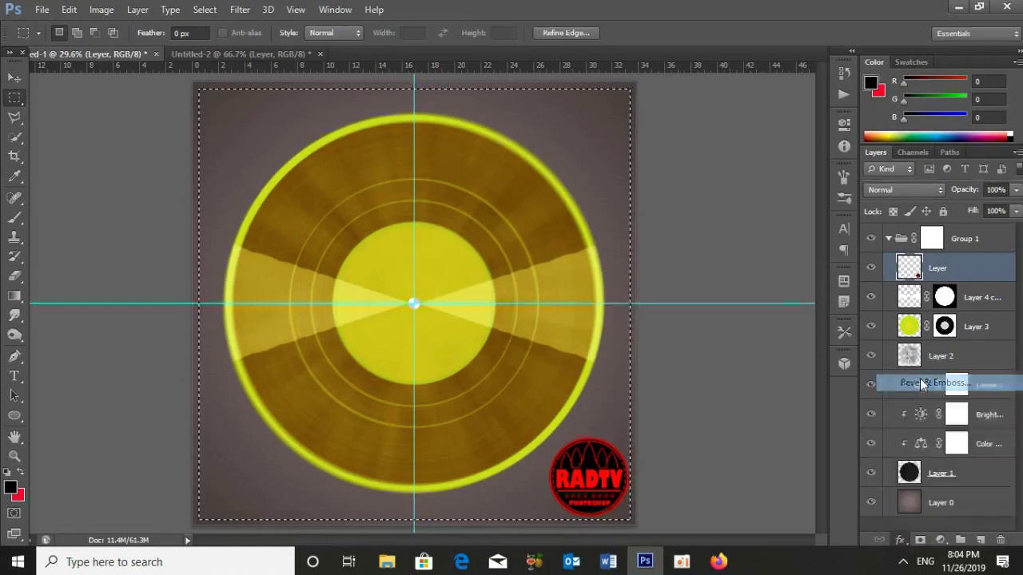
left_click(803, 194)
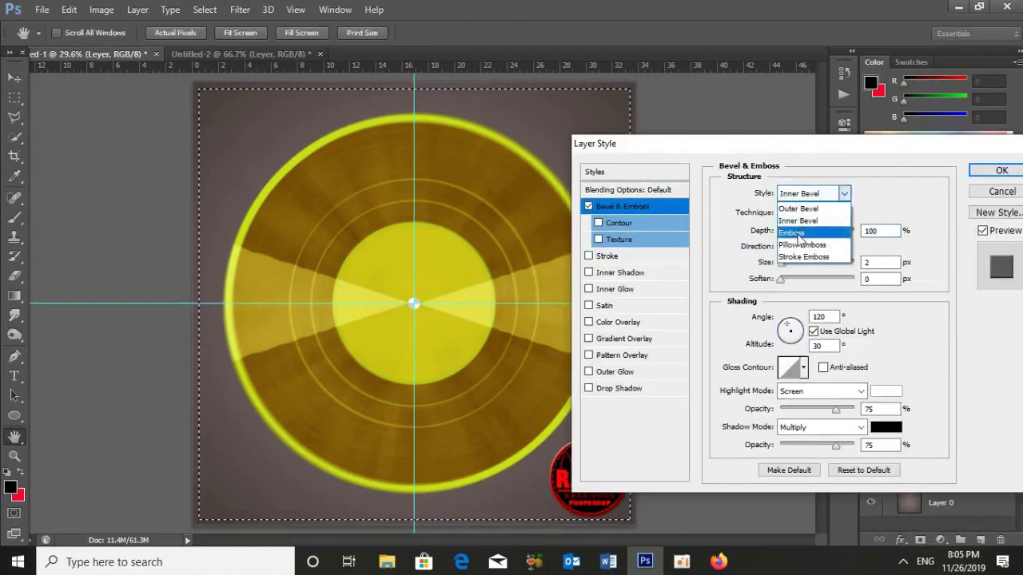
left_click(799, 234)
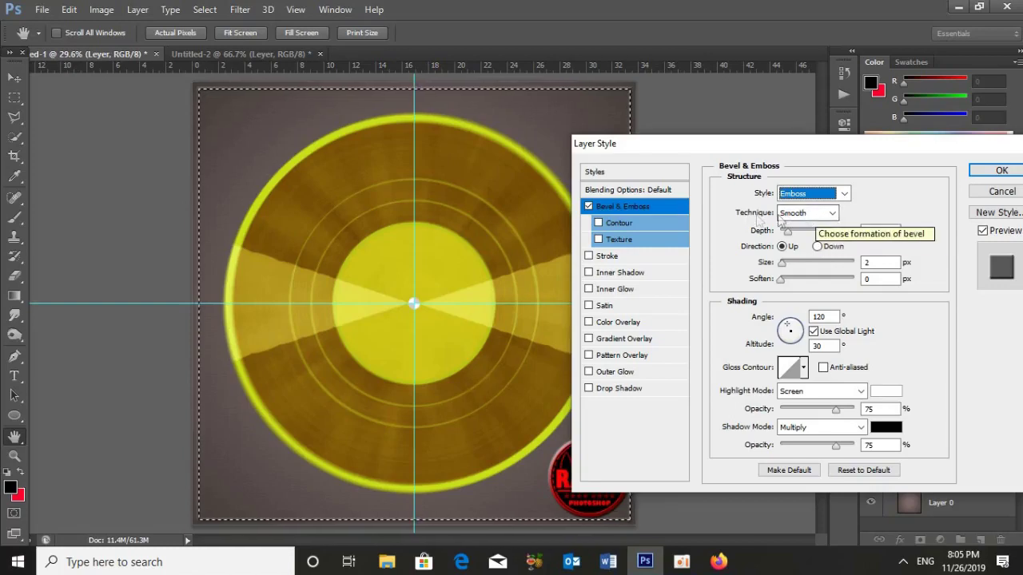
left_click(808, 212)
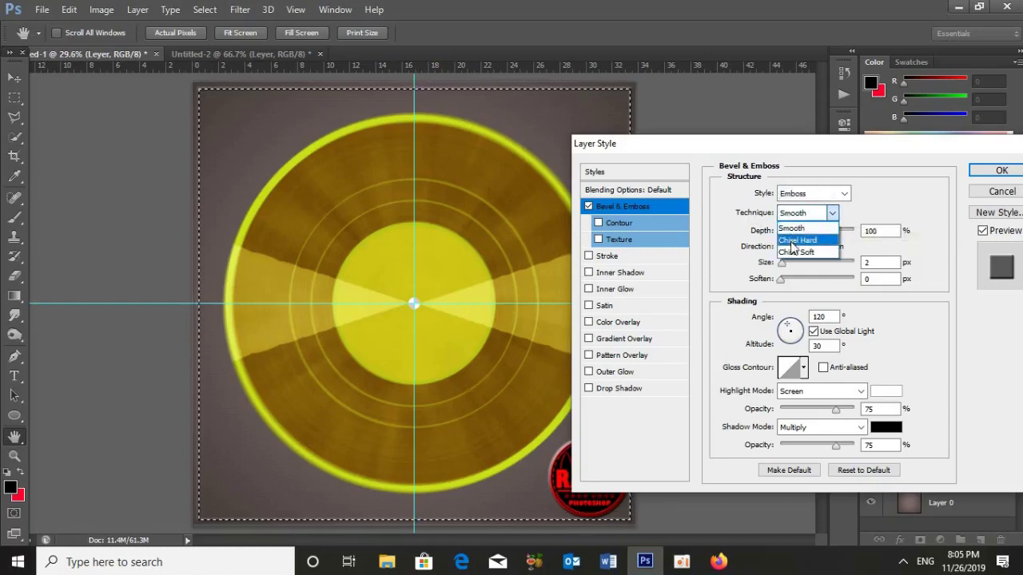
left_click(796, 240)
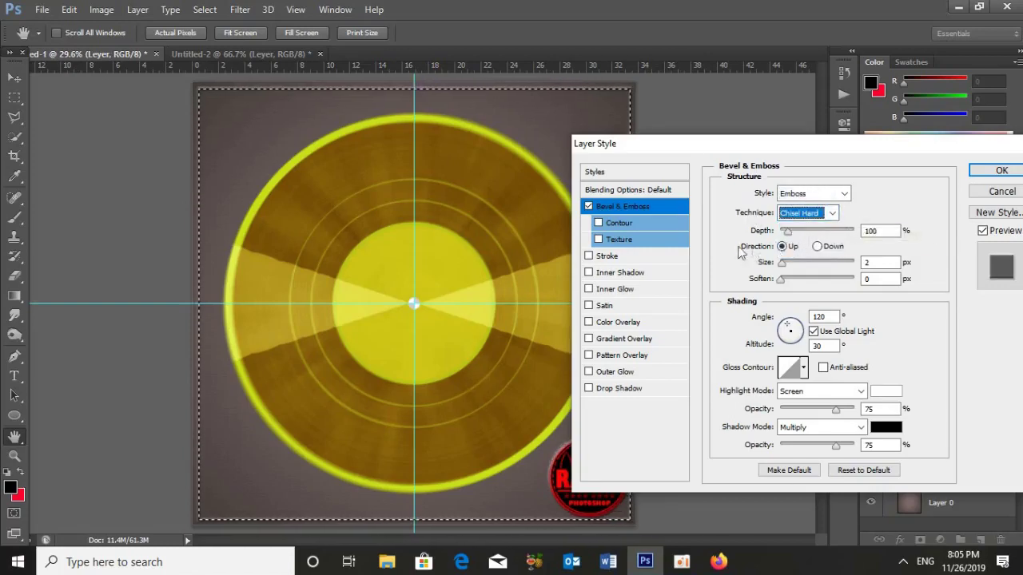
left_click(816, 246)
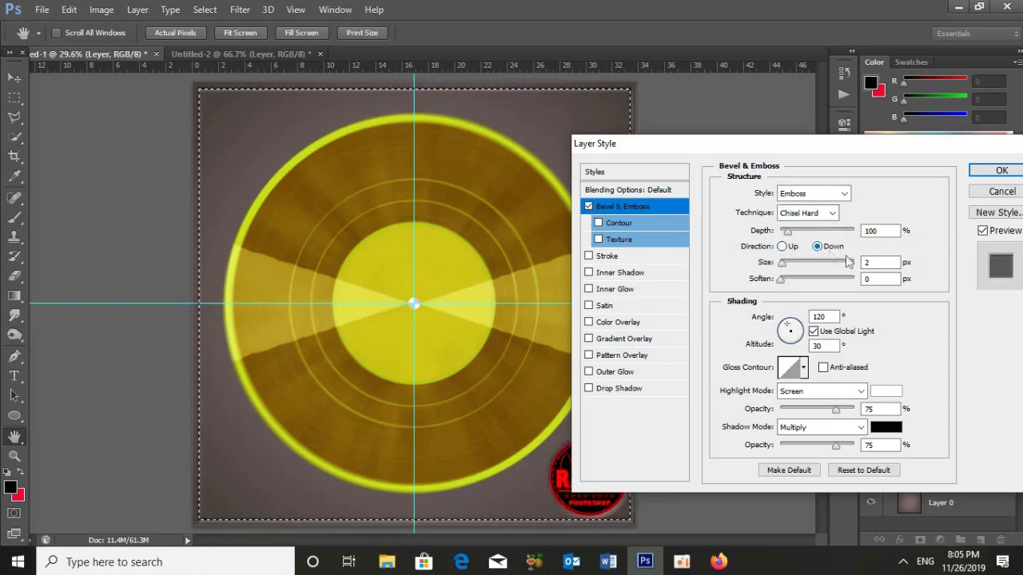
double_click(867, 263)
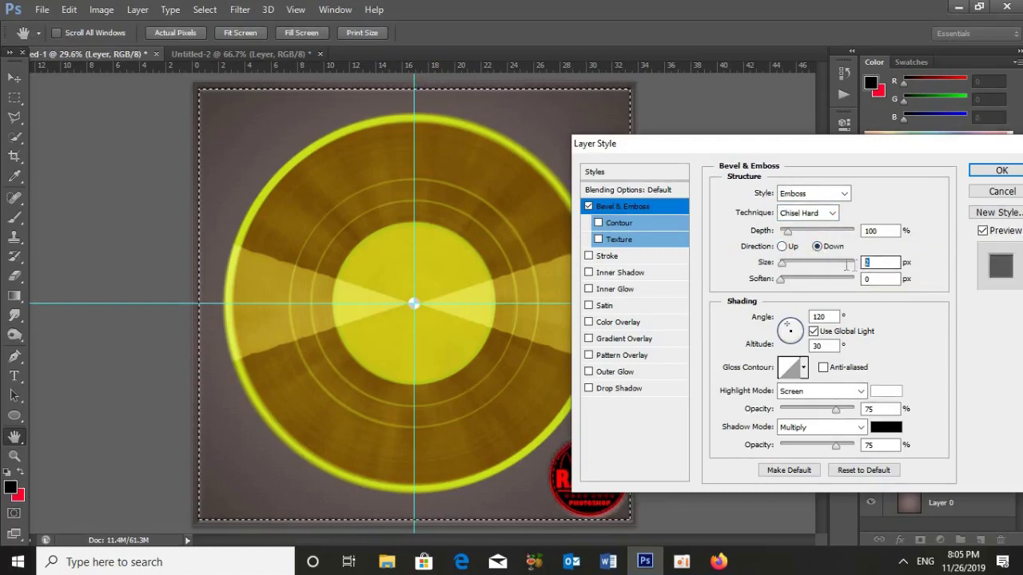
type("52")
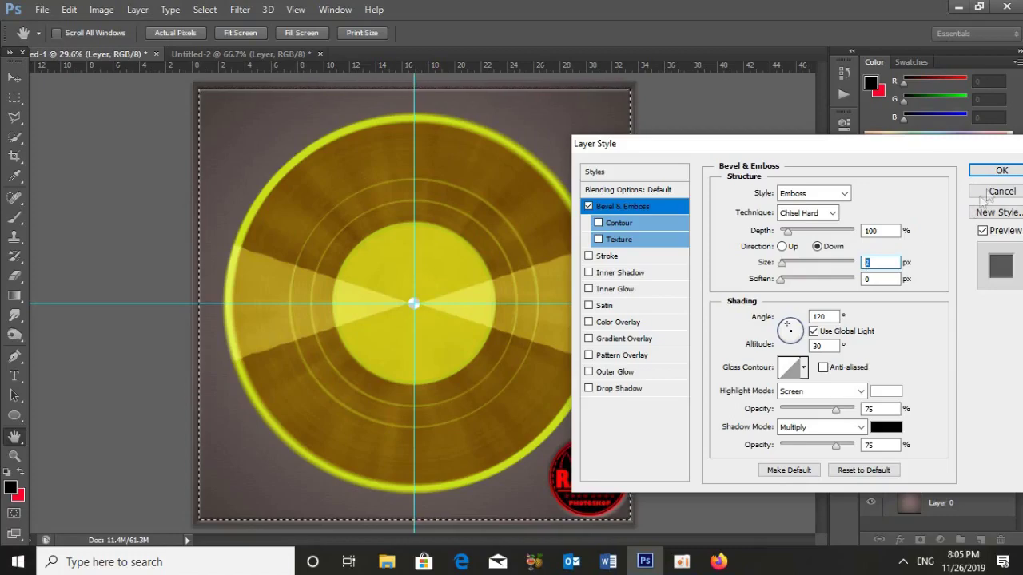
left_click(995, 173)
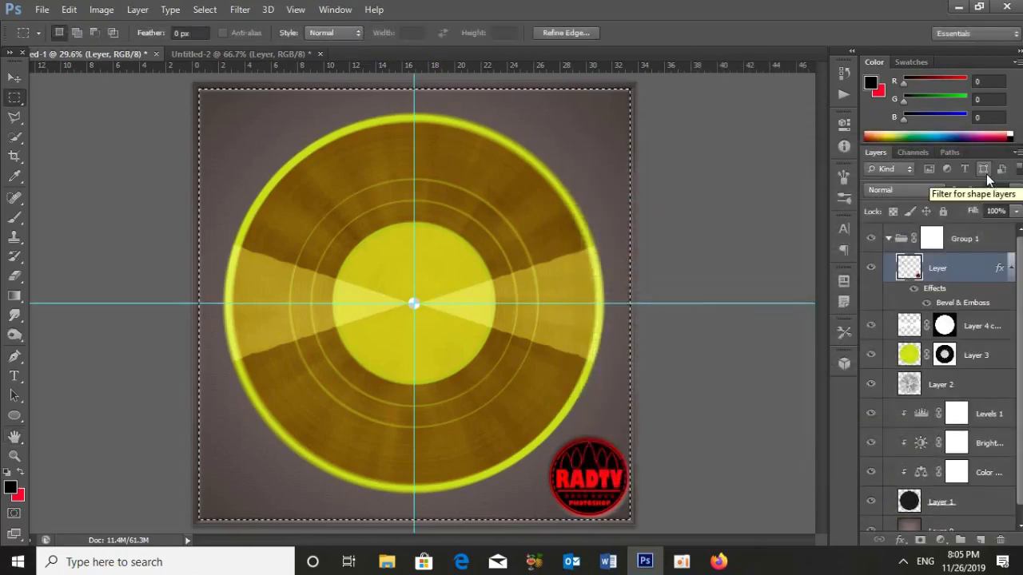
Step: Deselect, hide guides, and load the disc's outline shrunk proportionally to 34%
key("ctrl+d")
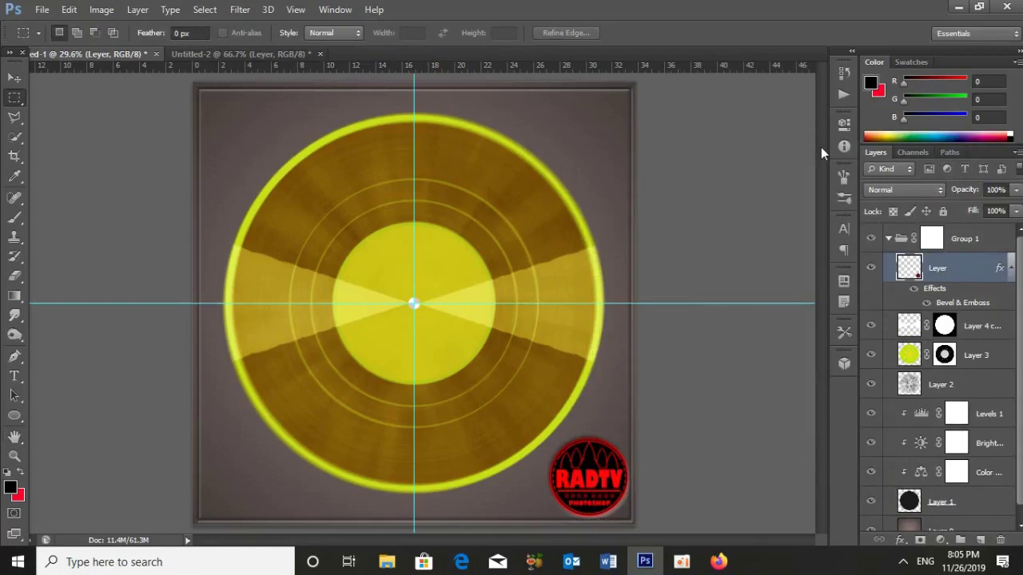
key("ctrl+semicolon")
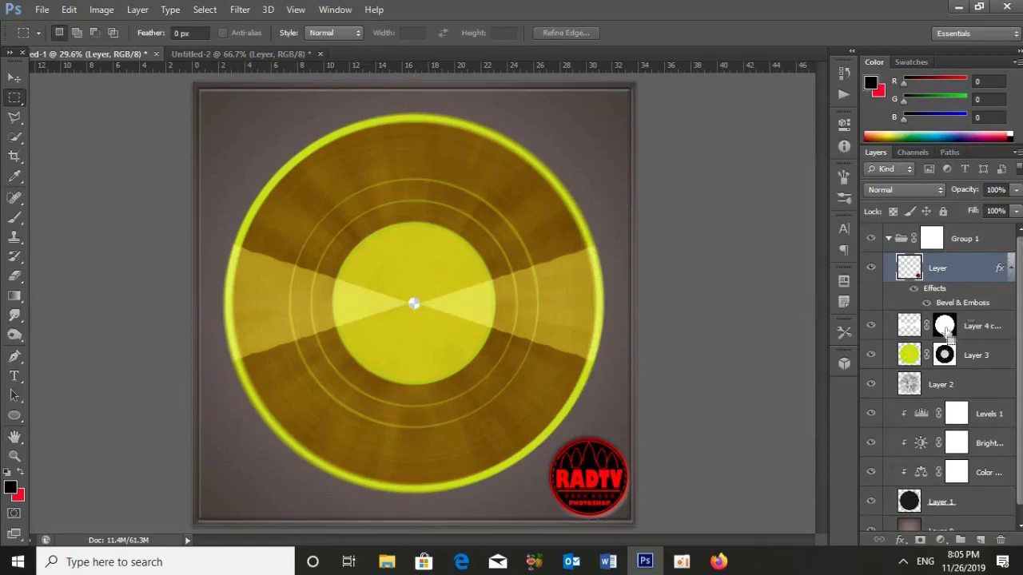
left_click(912, 357, "ctrl")
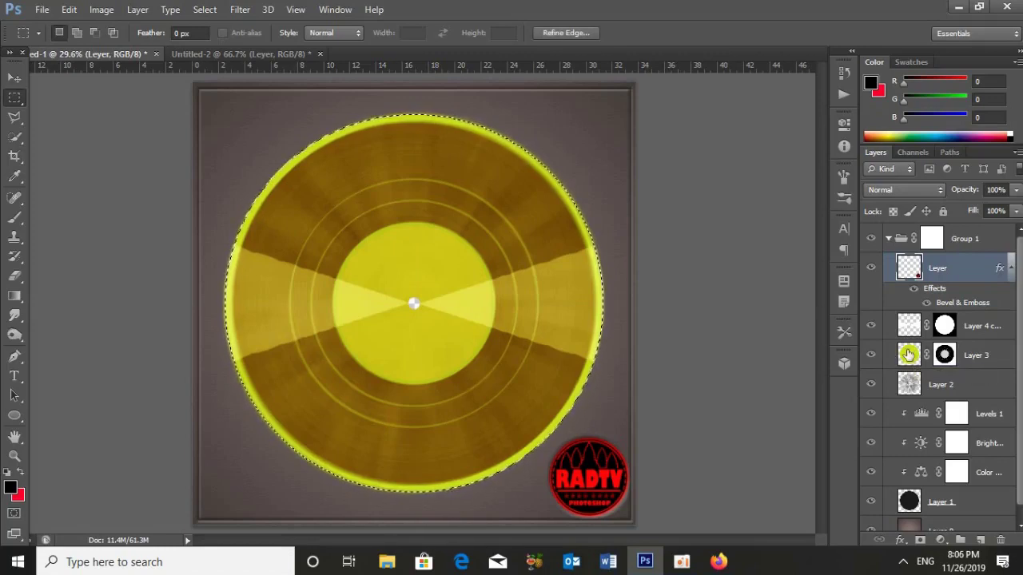
left_click(204, 10)
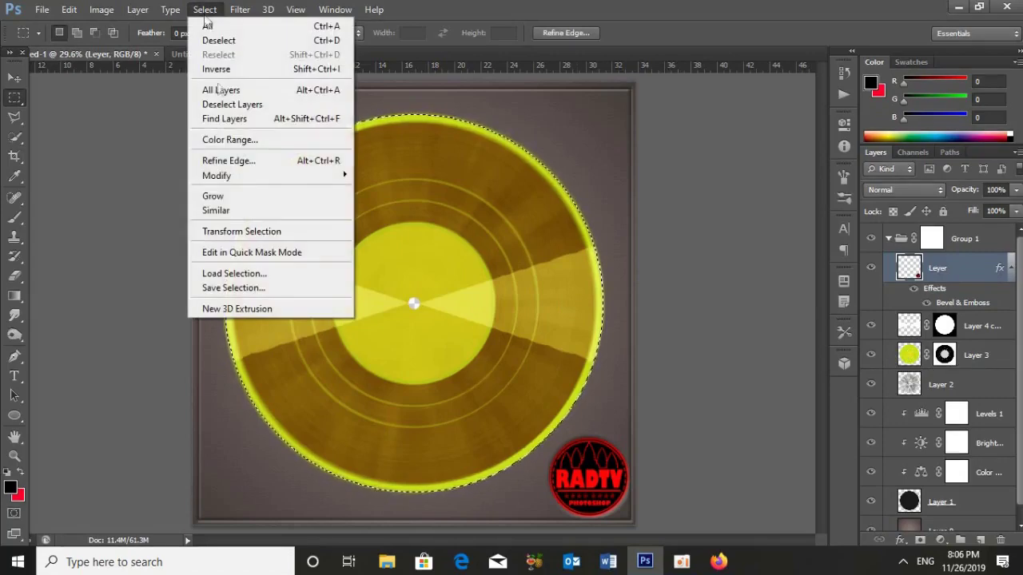
left_click(248, 230)
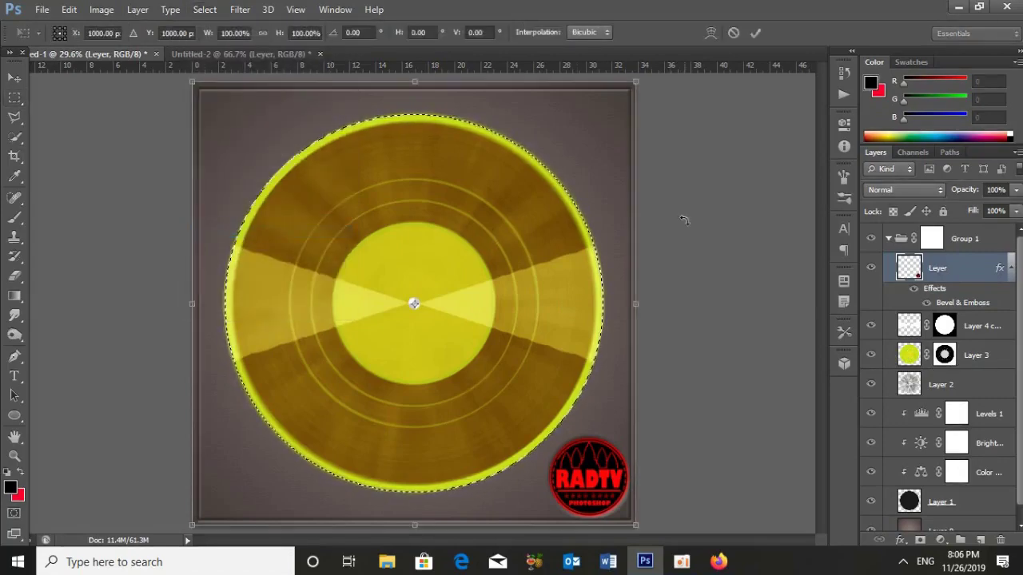
left_click(263, 34)
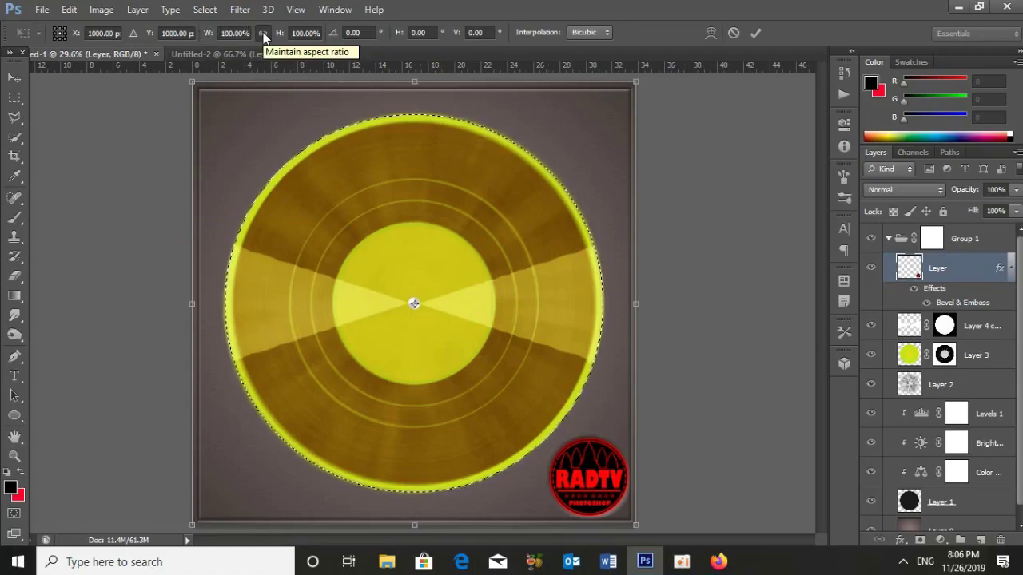
left_click(234, 33)
type("34")
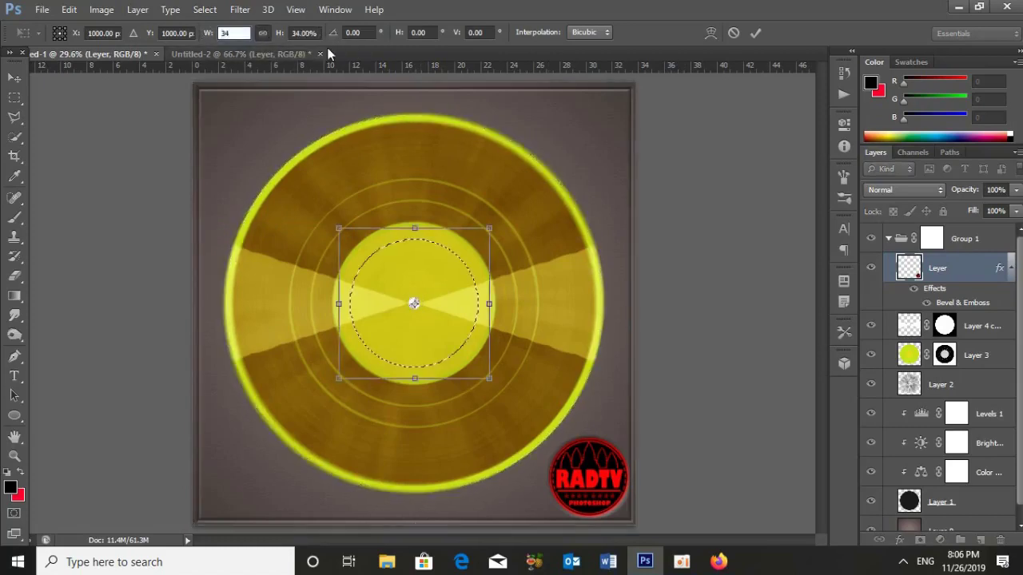
key("Return")
key("Return")
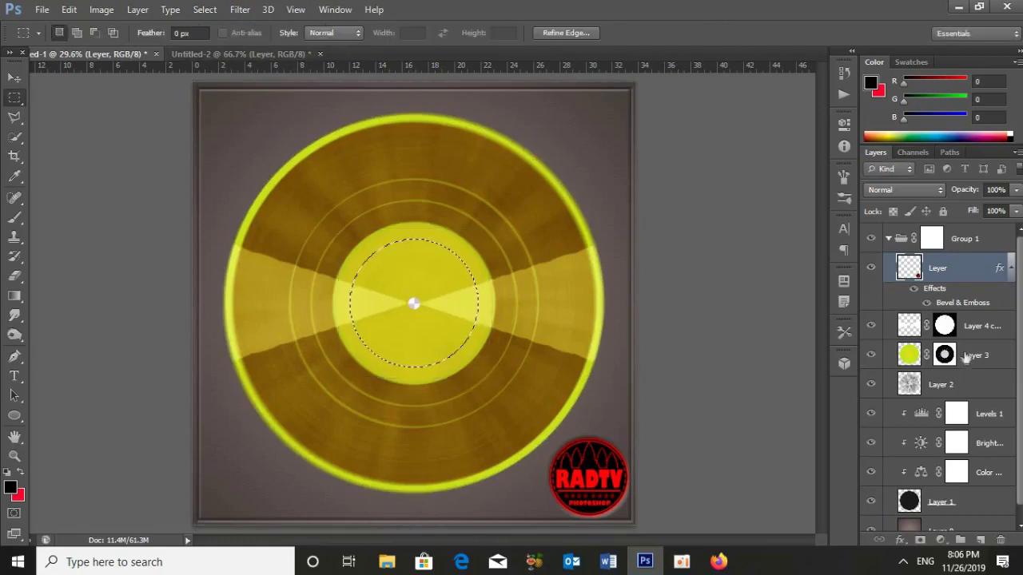
Step: Group Layer 2, mask the group to the central circle, and add an empty layer inside
left_click(929, 386)
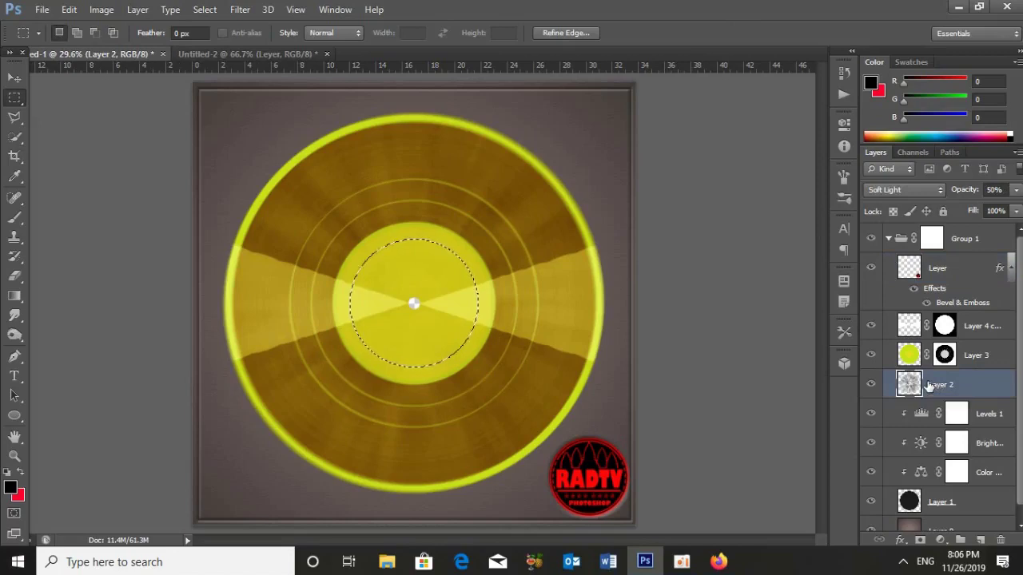
key("ctrl+g")
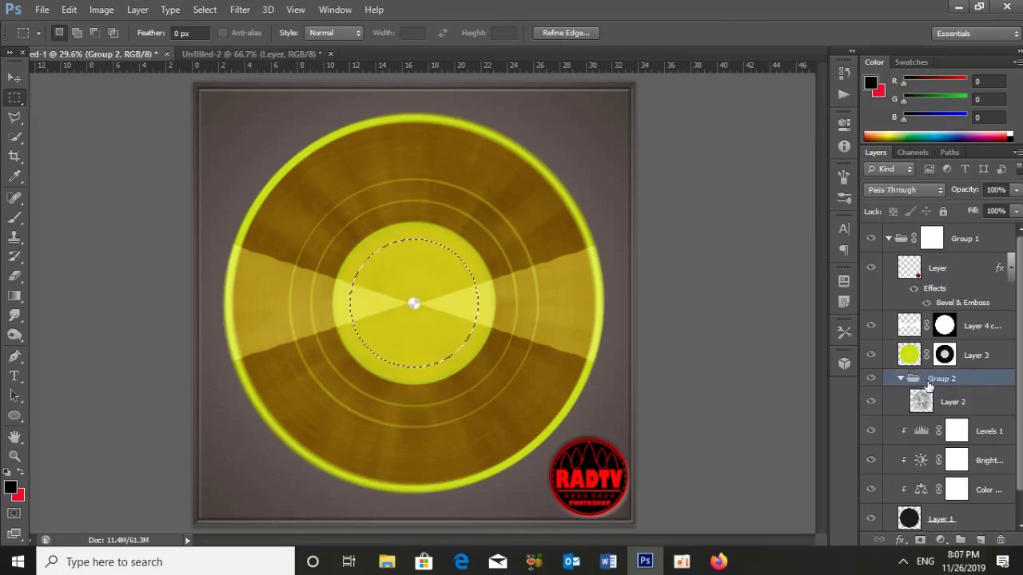
left_click(922, 540)
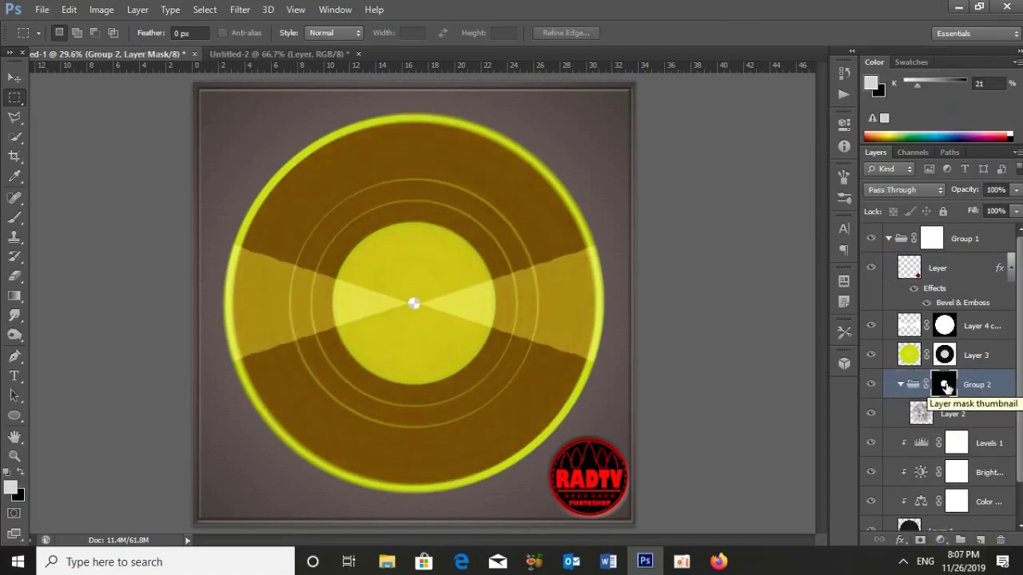
left_click(981, 541)
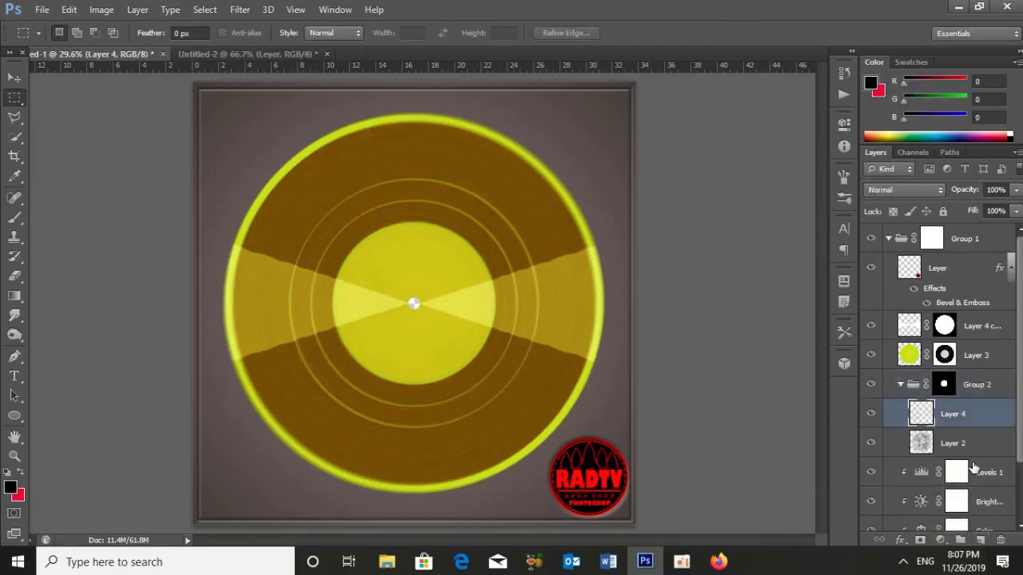
left_click(15, 299)
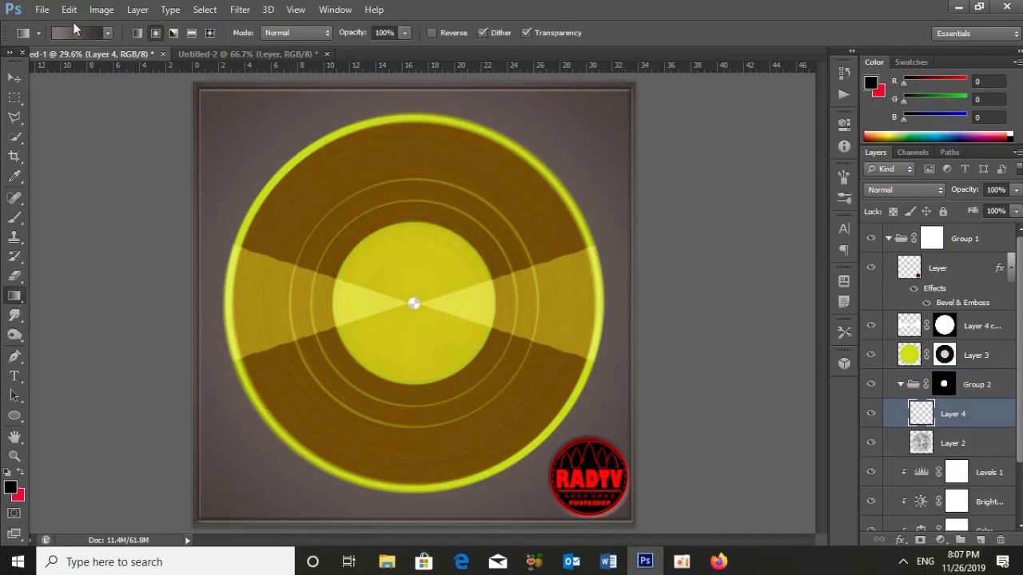
Step: Start from the Black, White gradient and make its left stop mid-grey (0 saturation, 50 brightness)
left_click(74, 32)
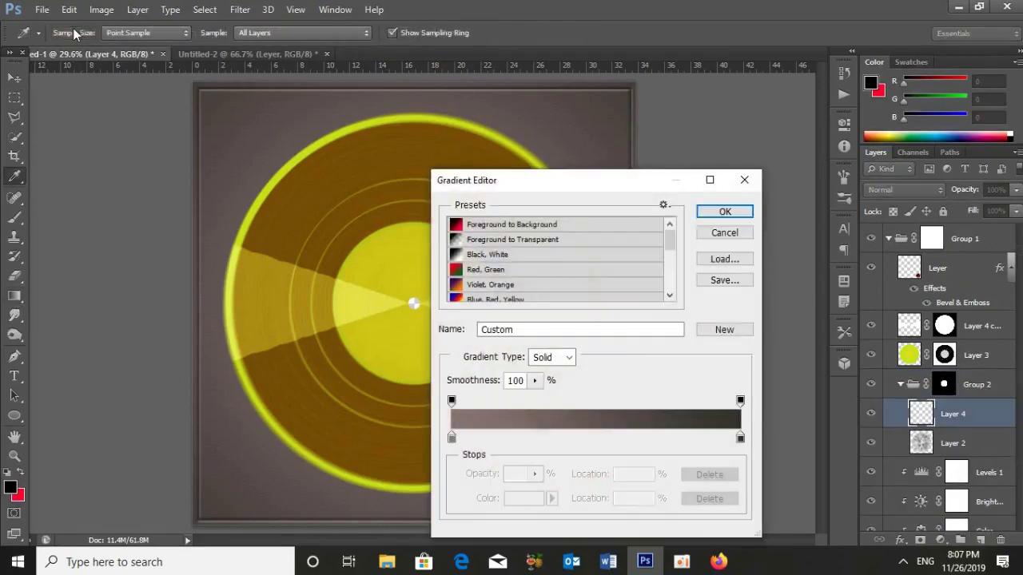
left_click(534, 256)
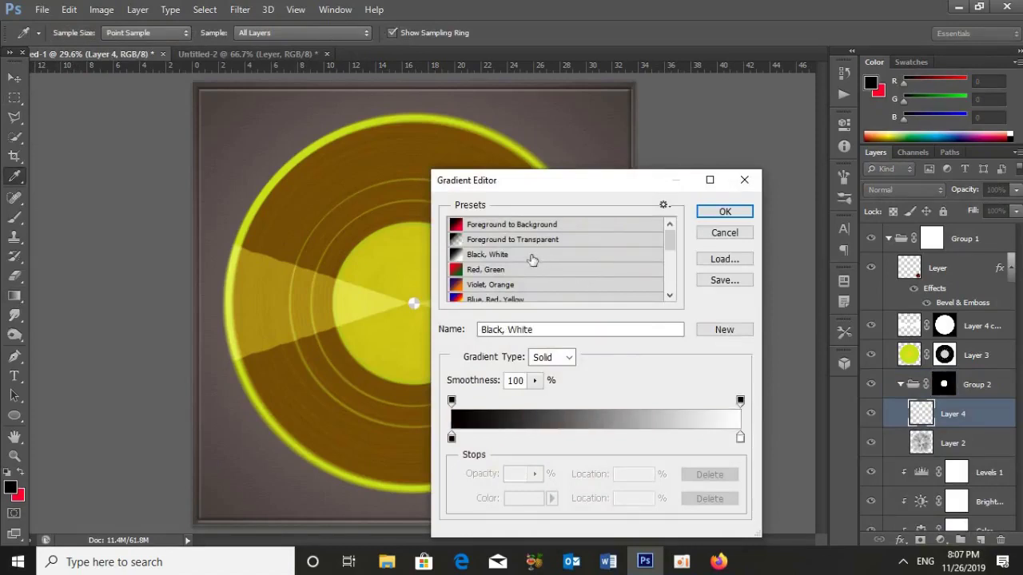
left_click(451, 438)
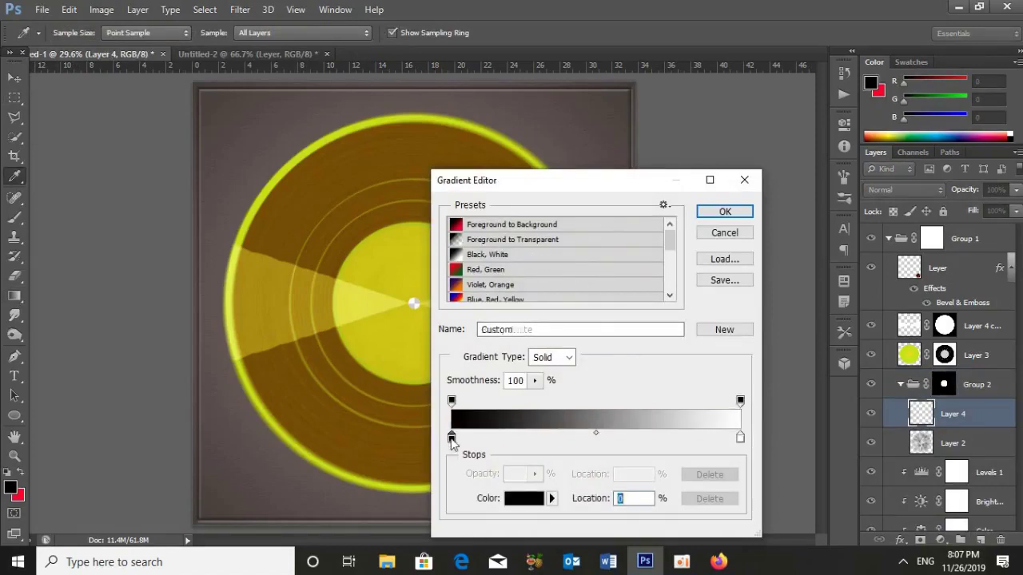
left_click(526, 498)
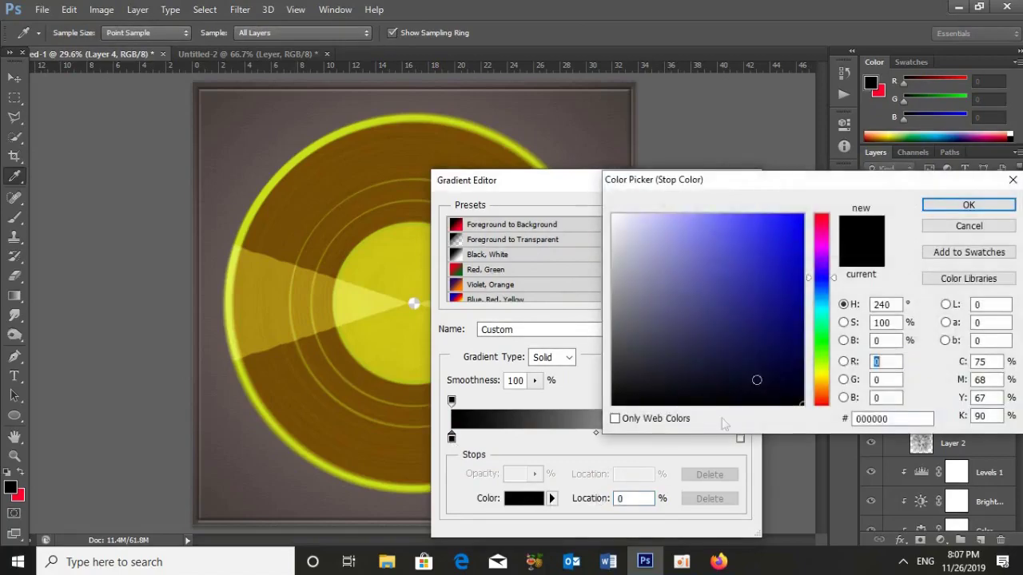
type("0")
double_click(892, 322)
type("0")
double_click(891, 342)
type("50")
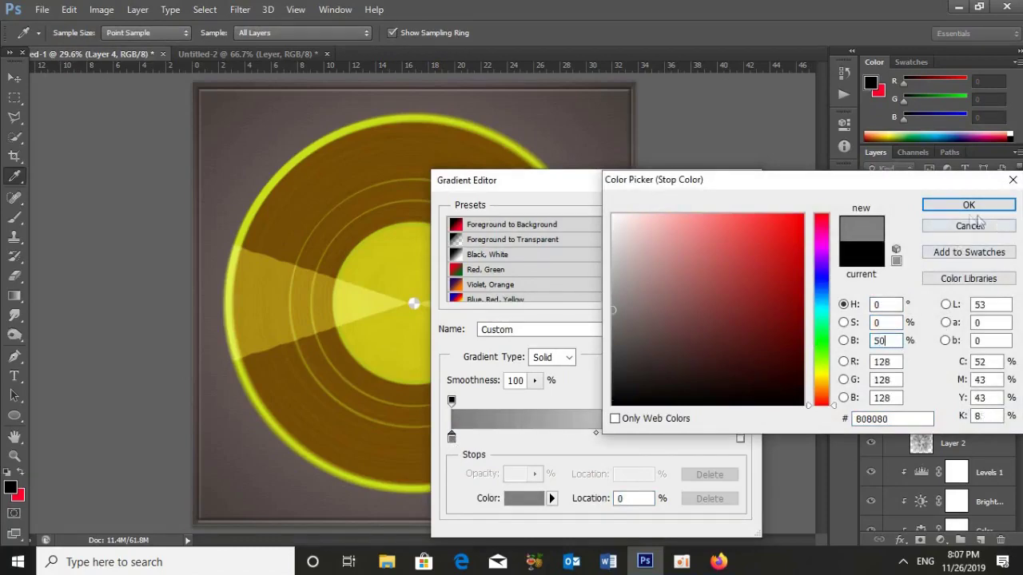
left_click(968, 207)
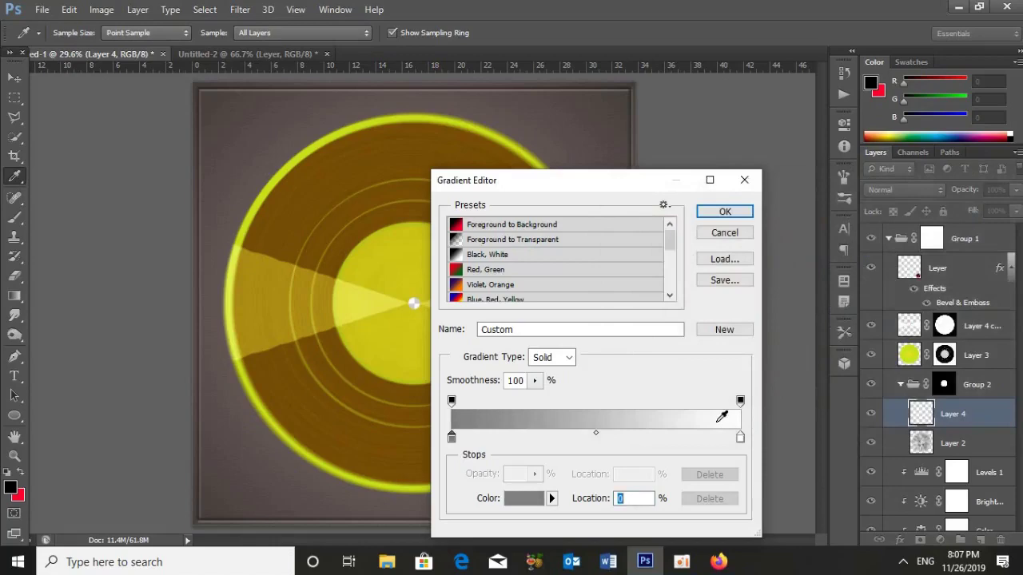
Step: Set the right gradient stop to dark grey at 10 brightness and accept the gradient
left_click(741, 440)
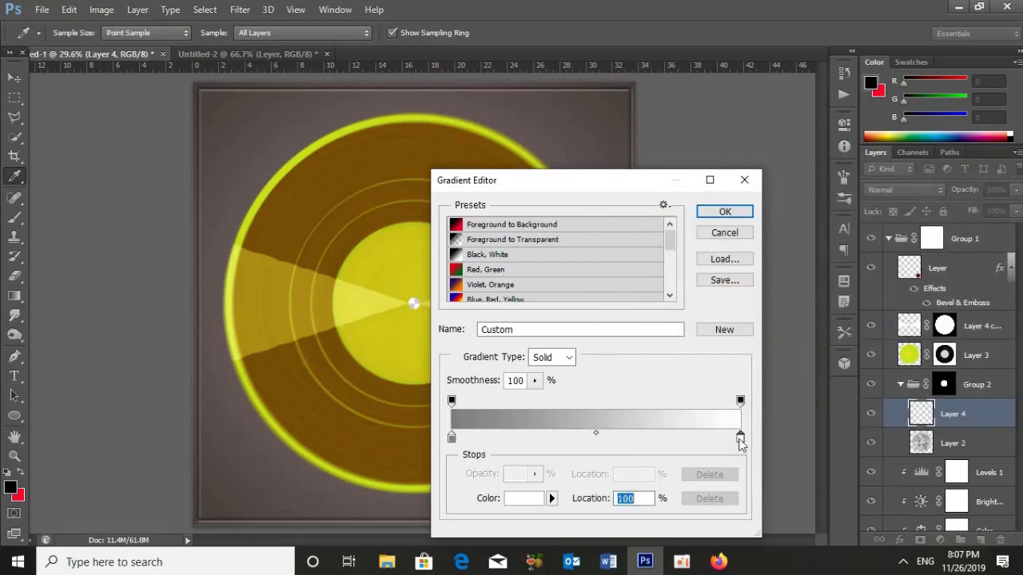
left_click(533, 499)
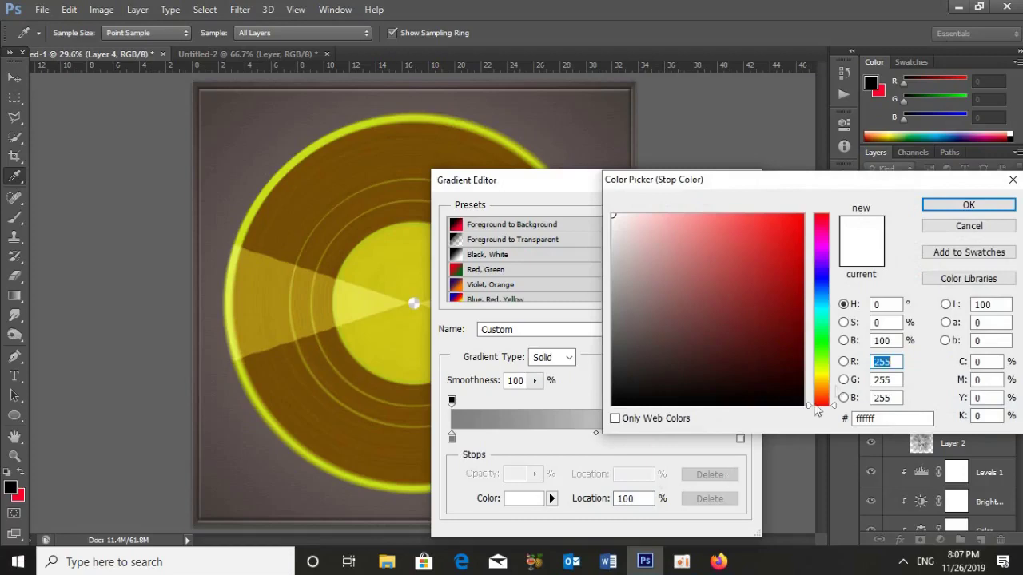
double_click(901, 340)
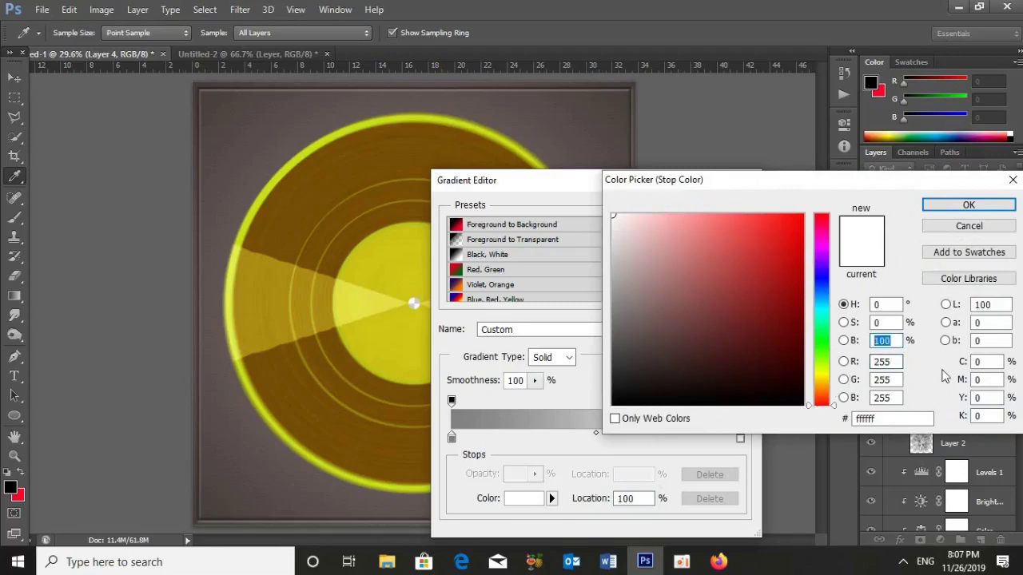
type("10")
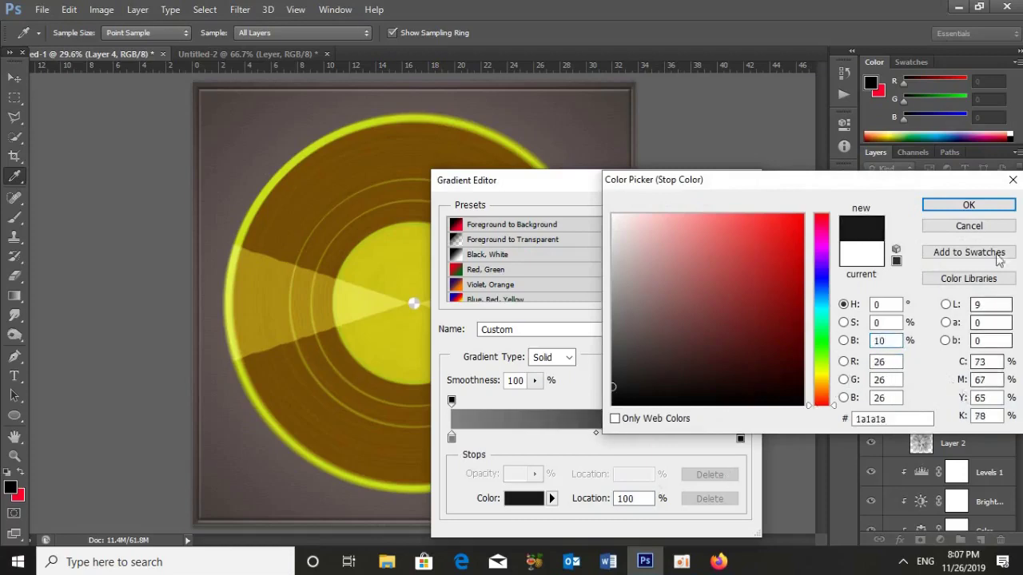
left_click(983, 208)
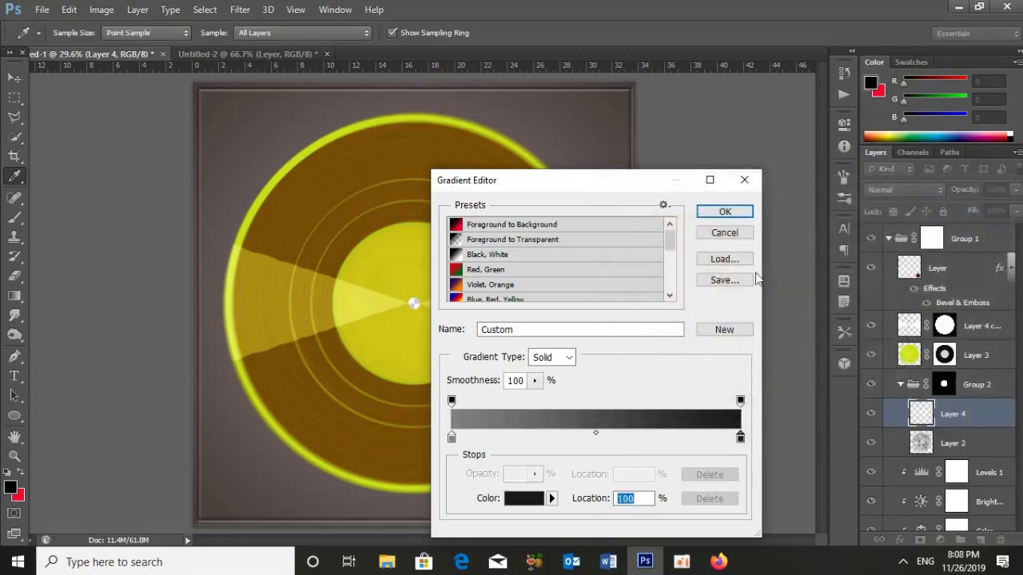
left_click(730, 213)
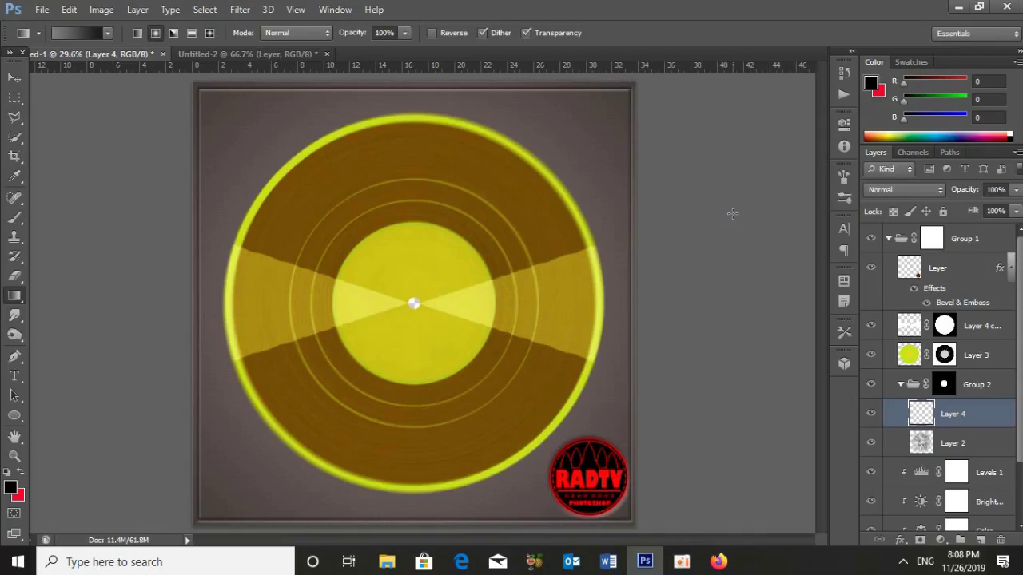
Step: Show the centre guides and shade Layer 4's label with a grey-to-black radial gradient
key("ctrl+semicolon")
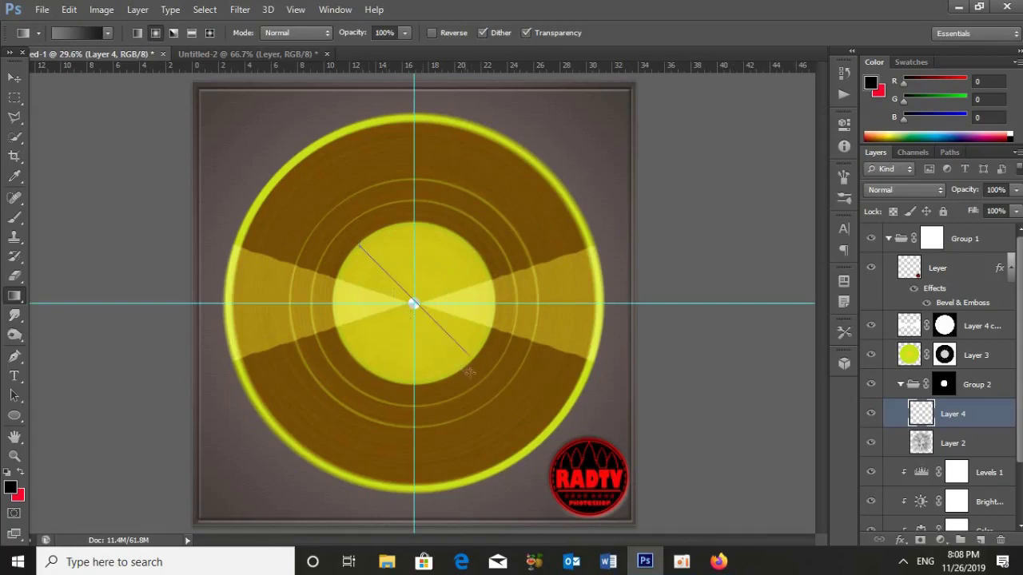
left_click_drag(471, 374, 472, 374)
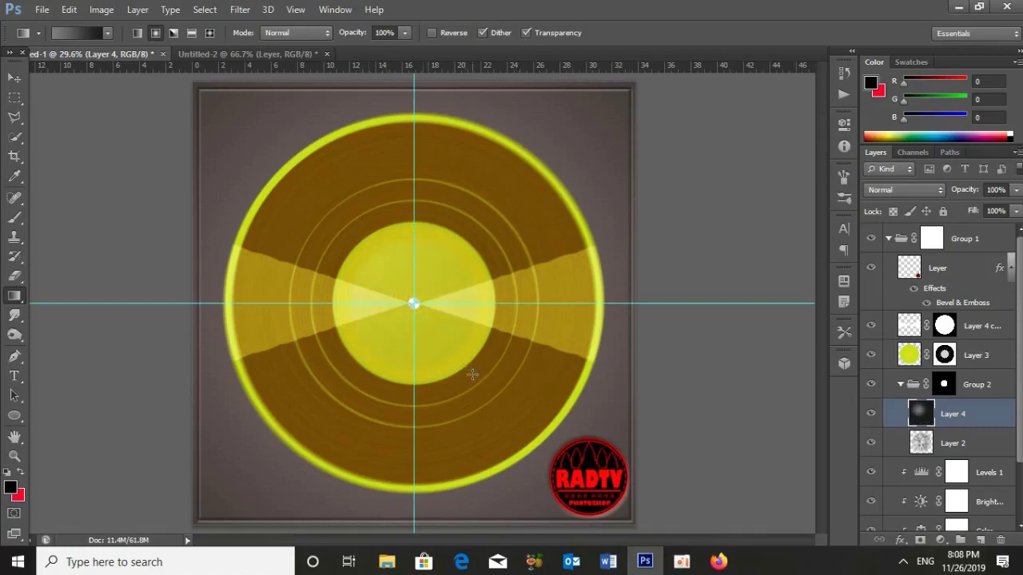
key("ctrl+d")
left_click(12, 382)
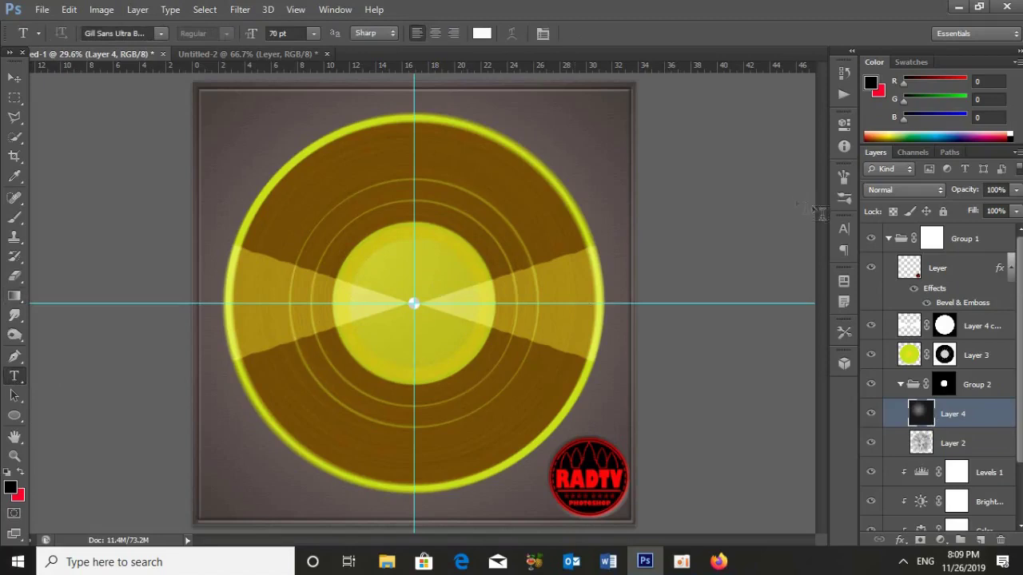
Step: Set the Character panel font to Bell MT
left_click(845, 229)
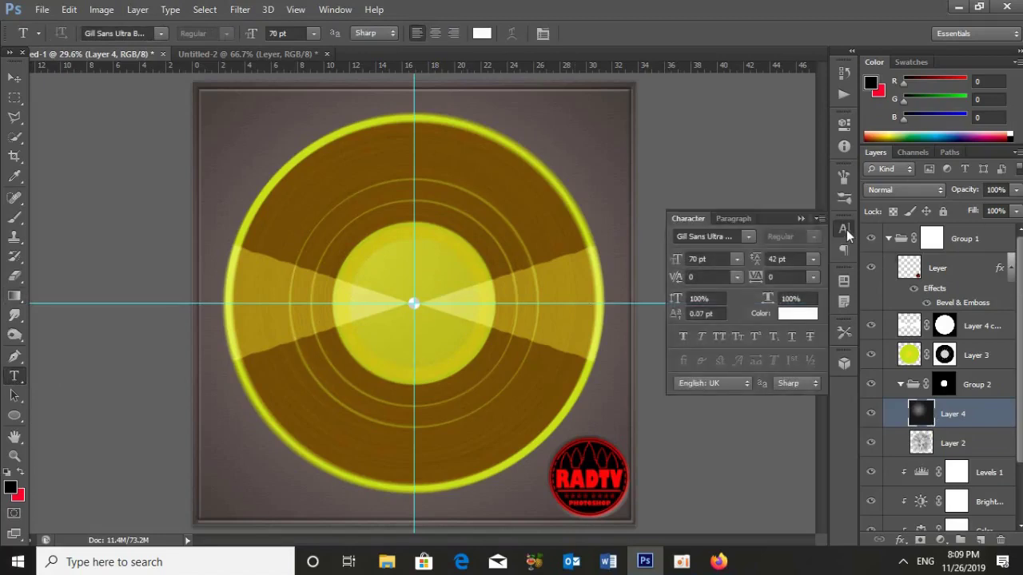
left_click(732, 237)
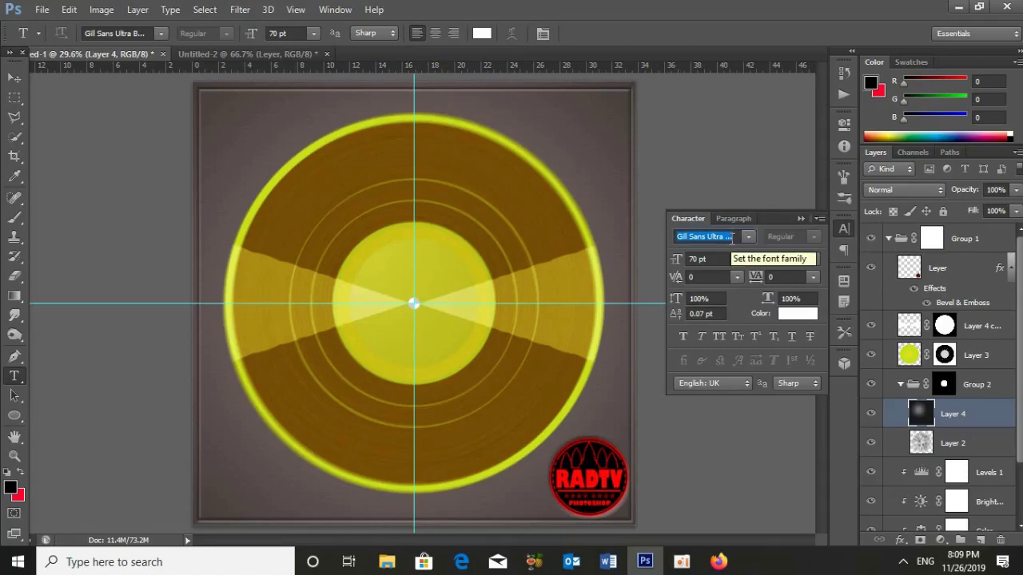
left_click(113, 33)
type("be")
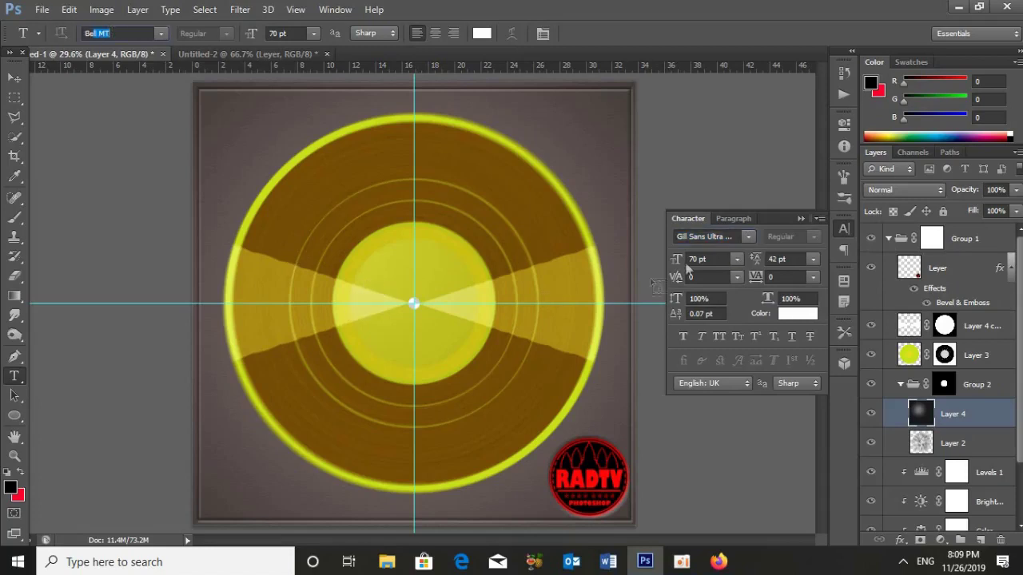
Step: Type large RV over the label, load it as a selection, and delete the RV layer
left_click(361, 285)
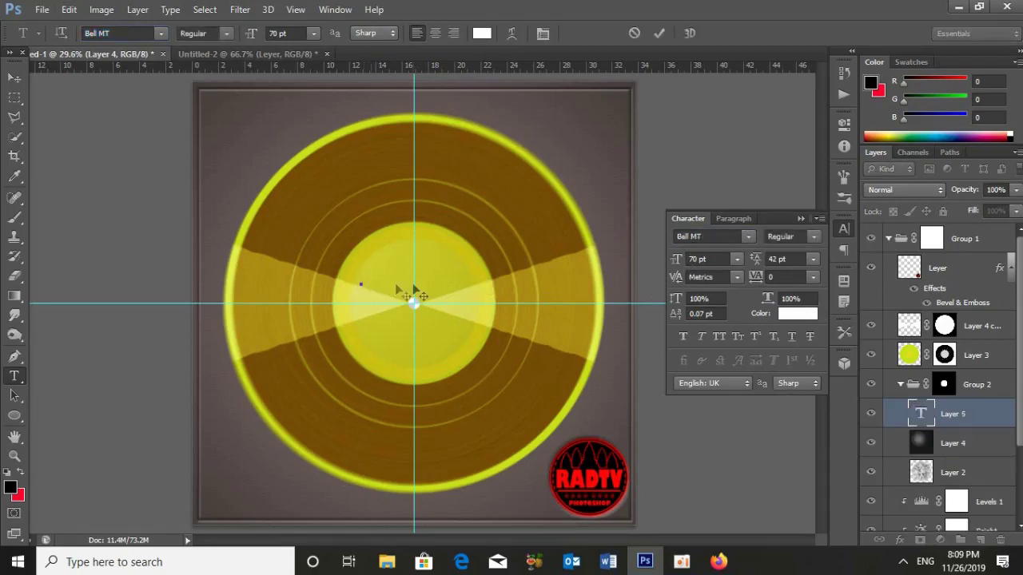
type("RV")
left_click_drag(399, 284, 501, 310)
key("Return")
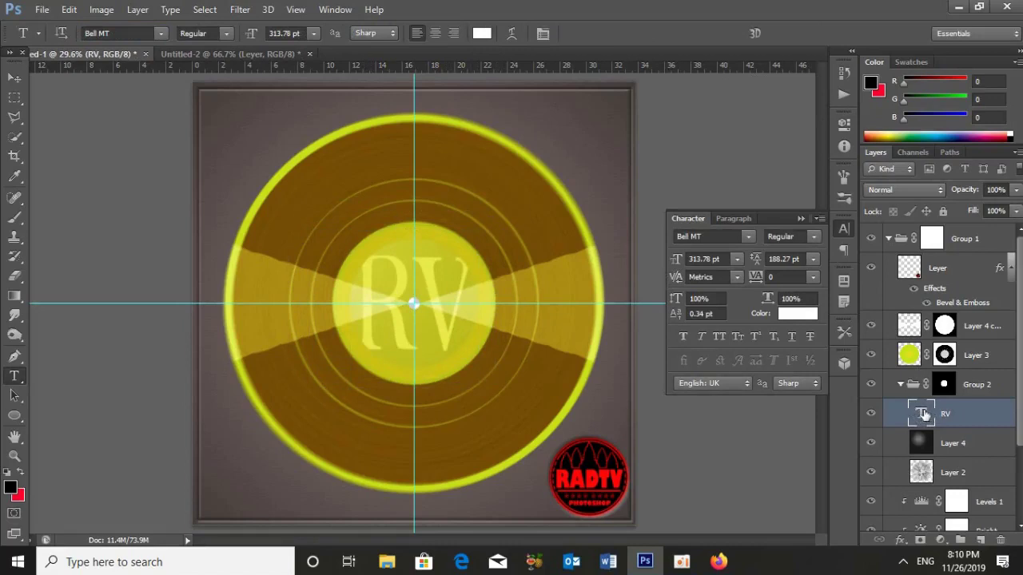
left_click(921, 413, "ctrl")
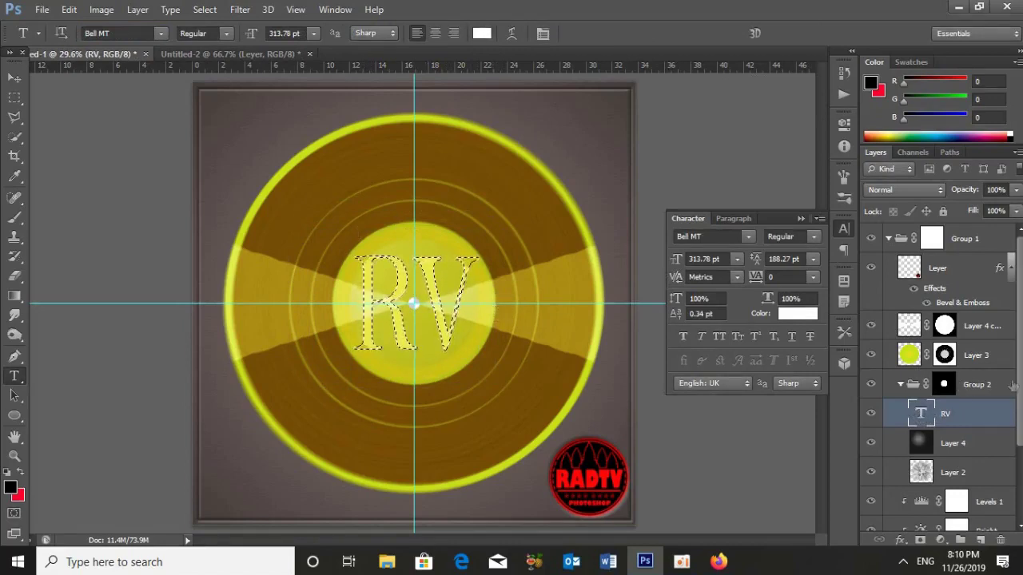
mouse_move(975, 414)
left_mouse_down()
mouse_move(983, 464)
mouse_move(966, 459)
left_mouse_up()
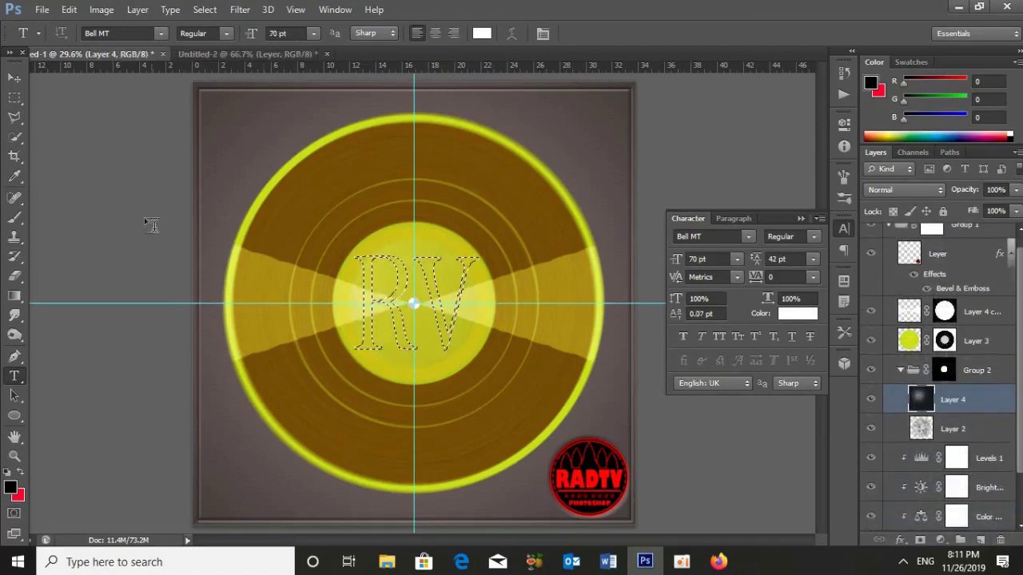
Step: Shade the RV letter selection on Layer 4 with a gradient, then deselect
left_click(13, 297)
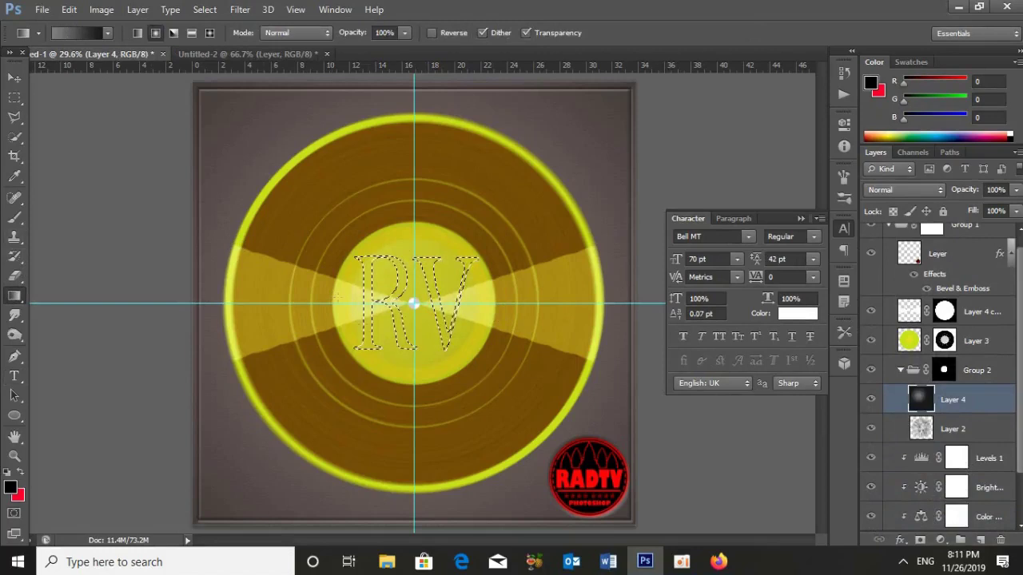
left_click_drag(413, 304, 446, 352)
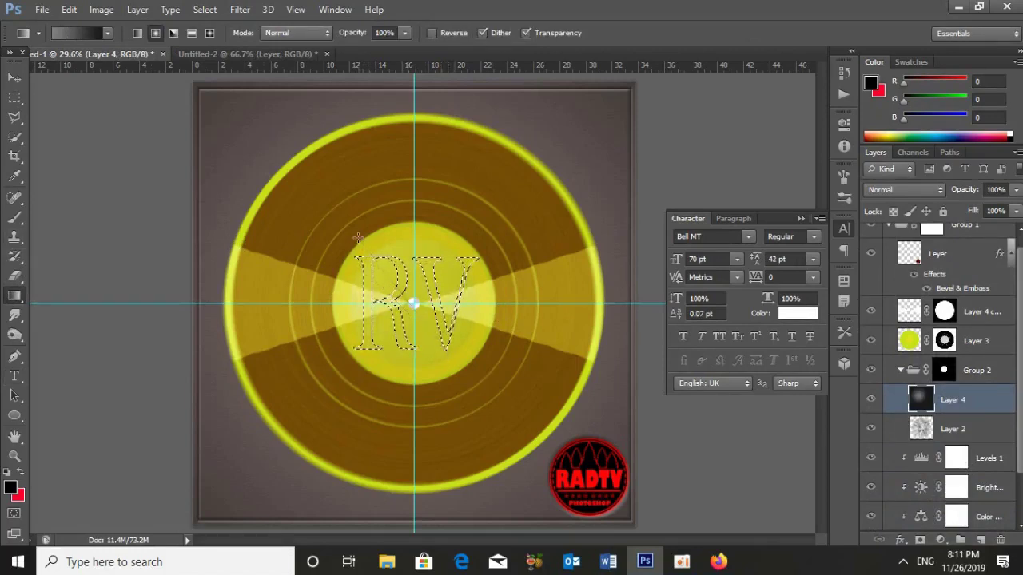
key("ctrl+d")
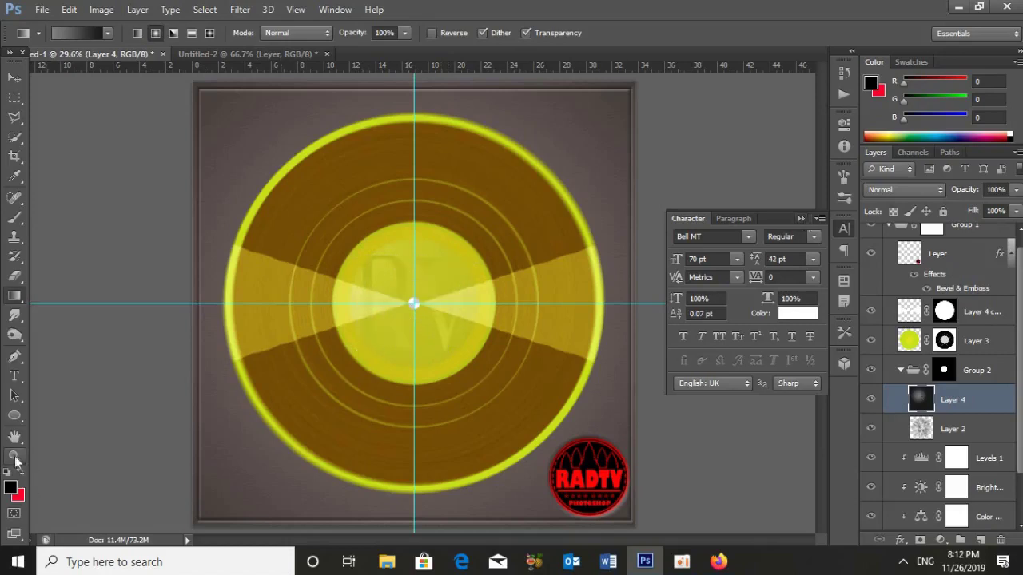
left_click(14, 455)
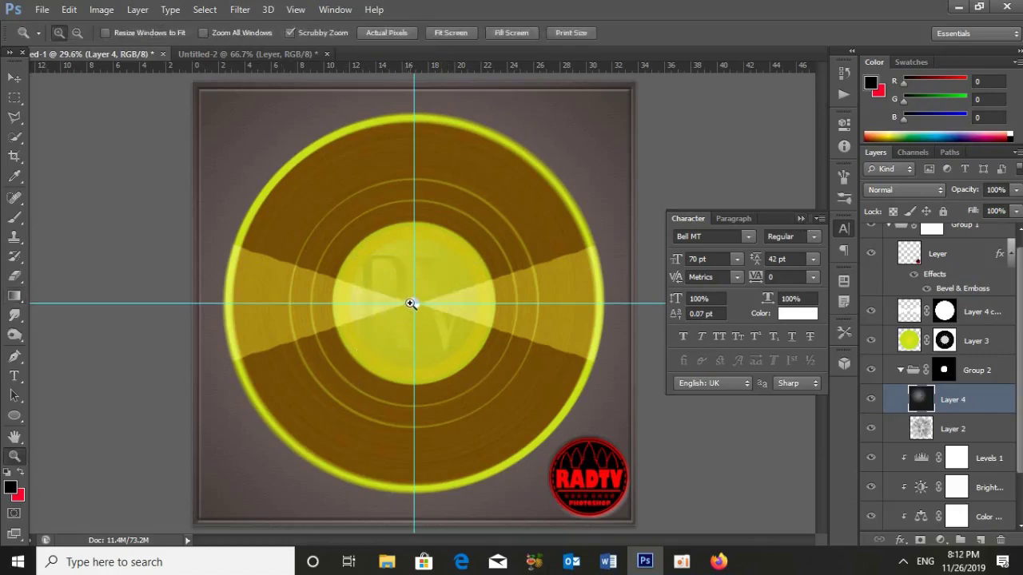
Step: Zoom into the label and set the type to DaunPenh at 18 pt
left_click(409, 303)
left_click(410, 304)
left_click(410, 304)
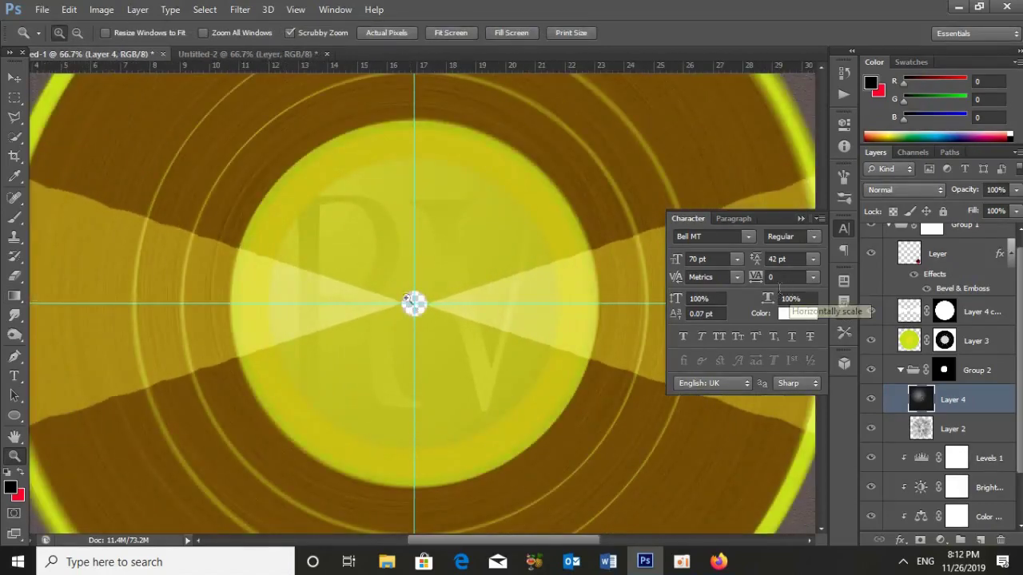
left_click(15, 376)
type("d")
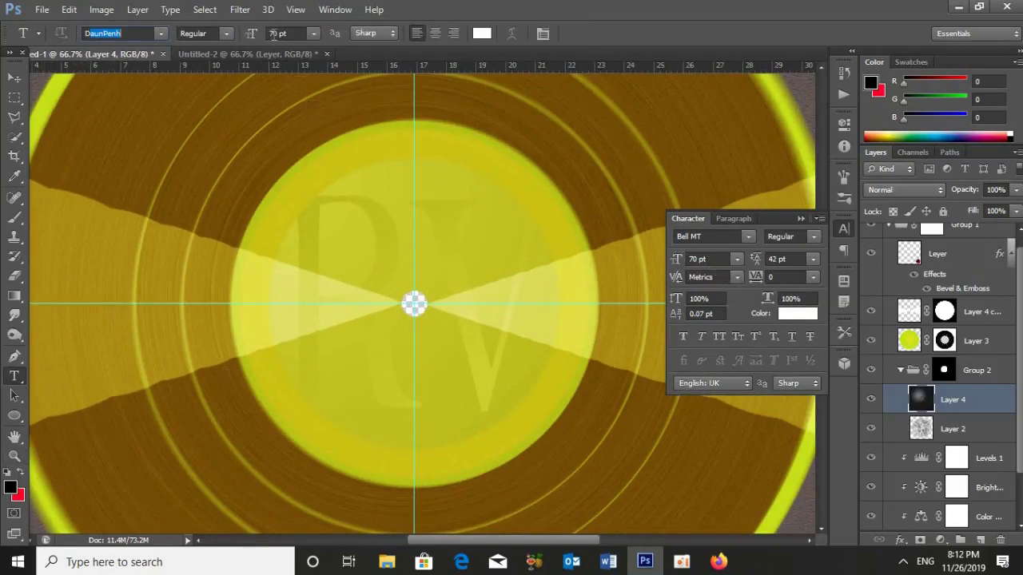
left_click(333, 256)
left_click(676, 262)
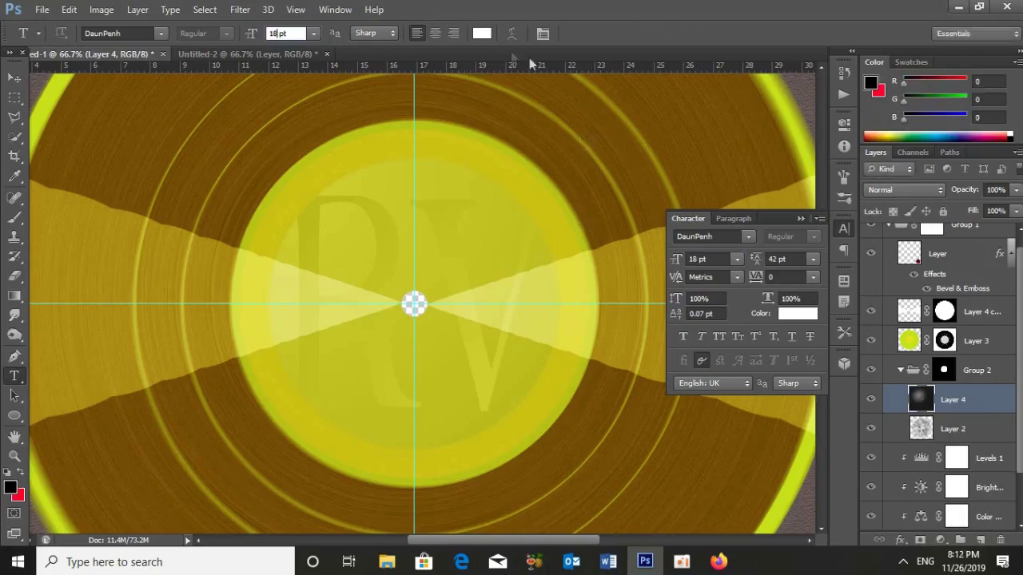
Step: Set the text colour to light grey #cccccc and place RADTV above the centre
left_click(482, 34)
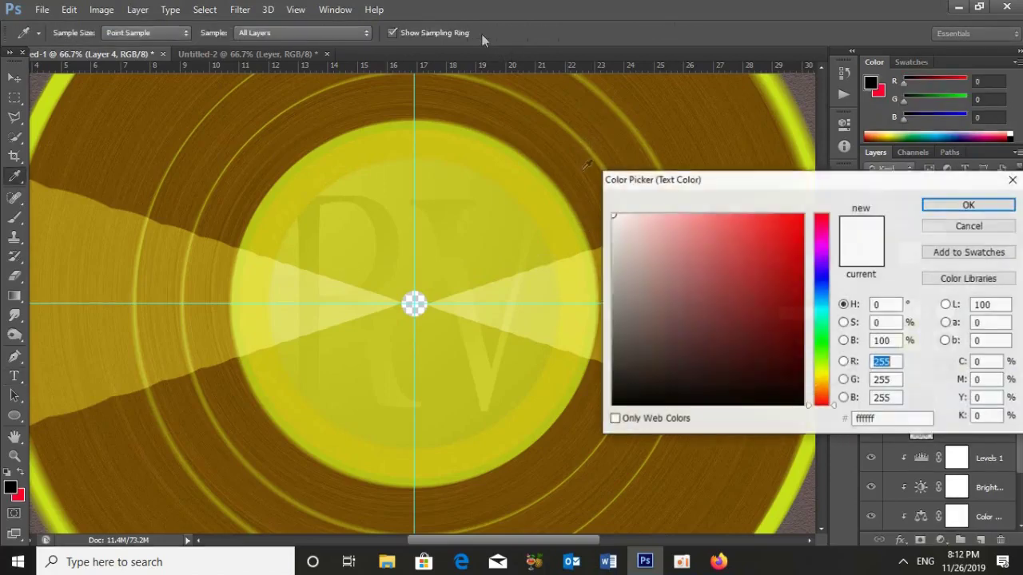
left_click(893, 341)
type("8")
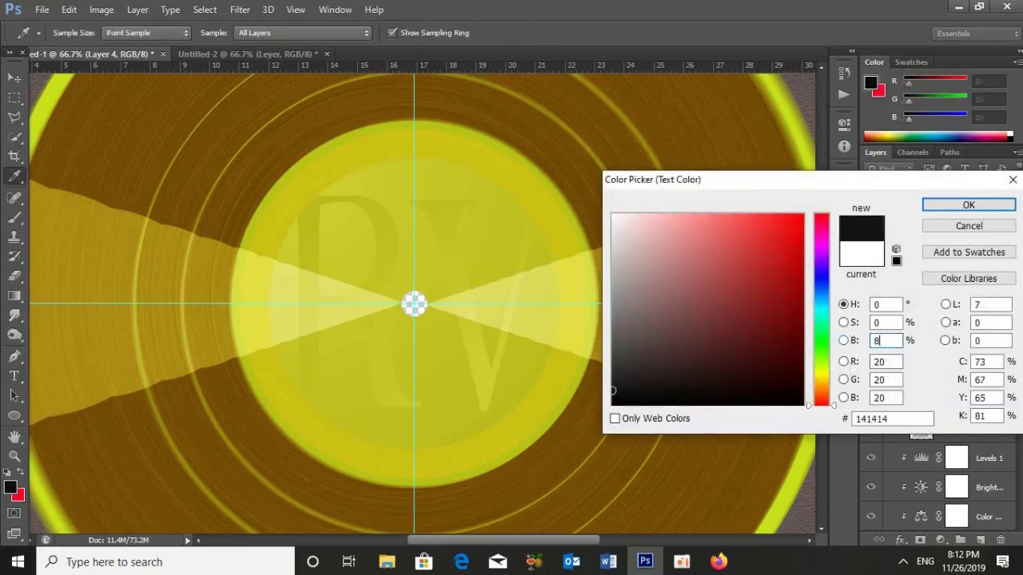
type("0")
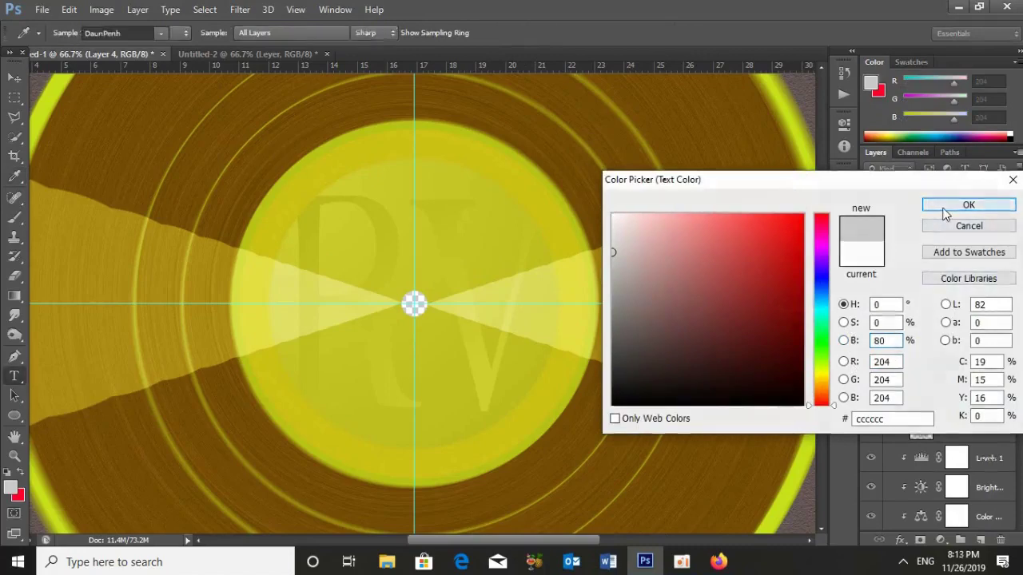
left_click(959, 205)
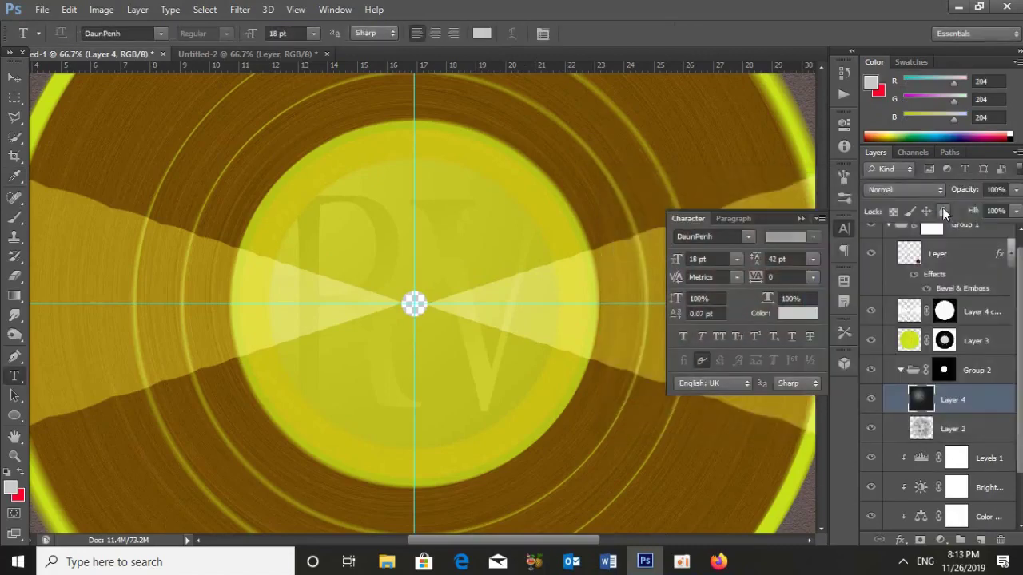
left_click(345, 264)
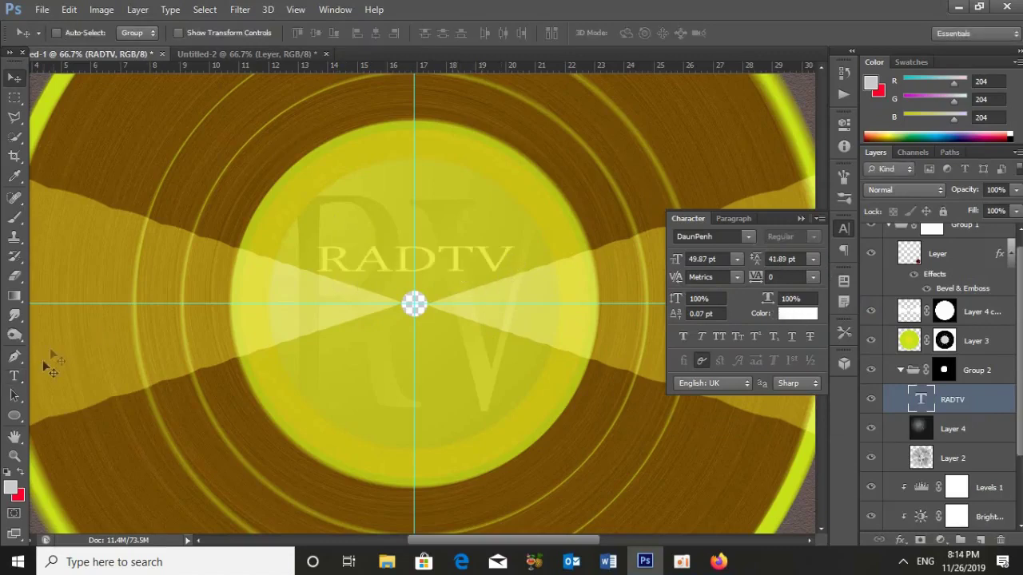
Step: Type FREE FOR MUSIC below the label's centre
left_click(14, 375)
left_click(316, 382)
type("REE FOR ")
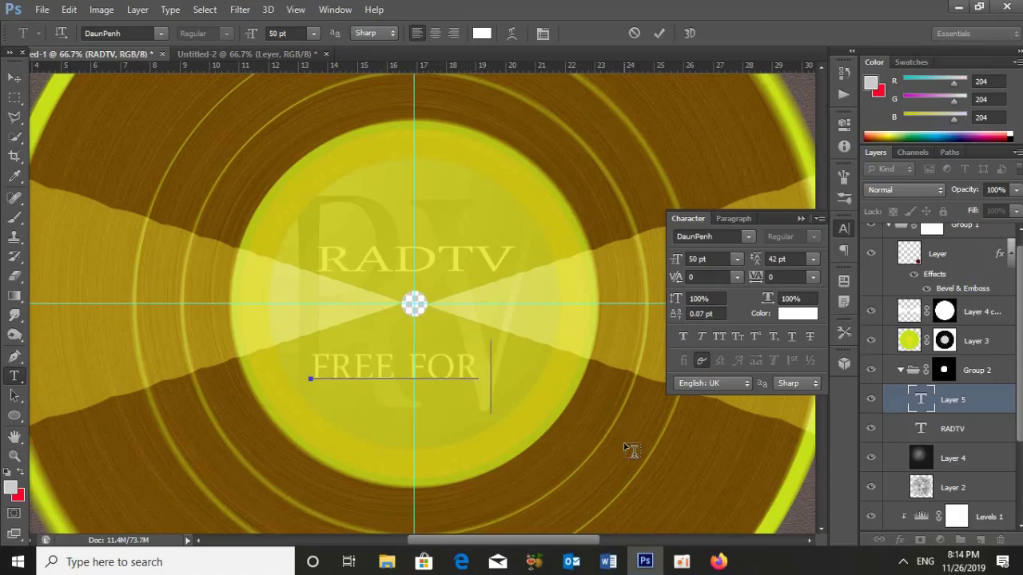
type("MUSIC")
key("ctrl+Return")
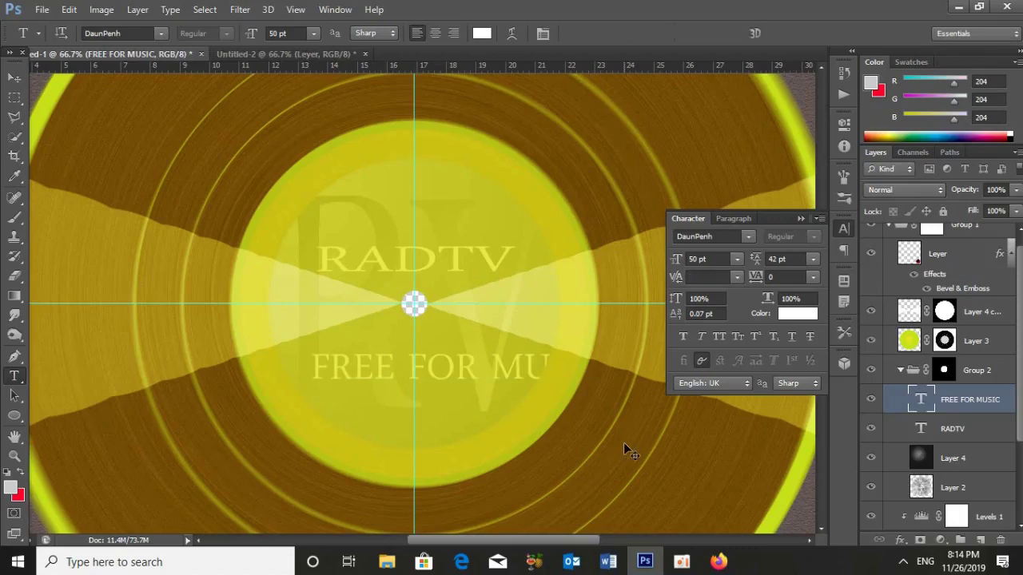
Step: Narrow FREE FOR MUSIC horizontally, centre it beneath RADTV, and fit the record in view
key("ctrl+t")
left_click_drag(610, 382, 460, 362)
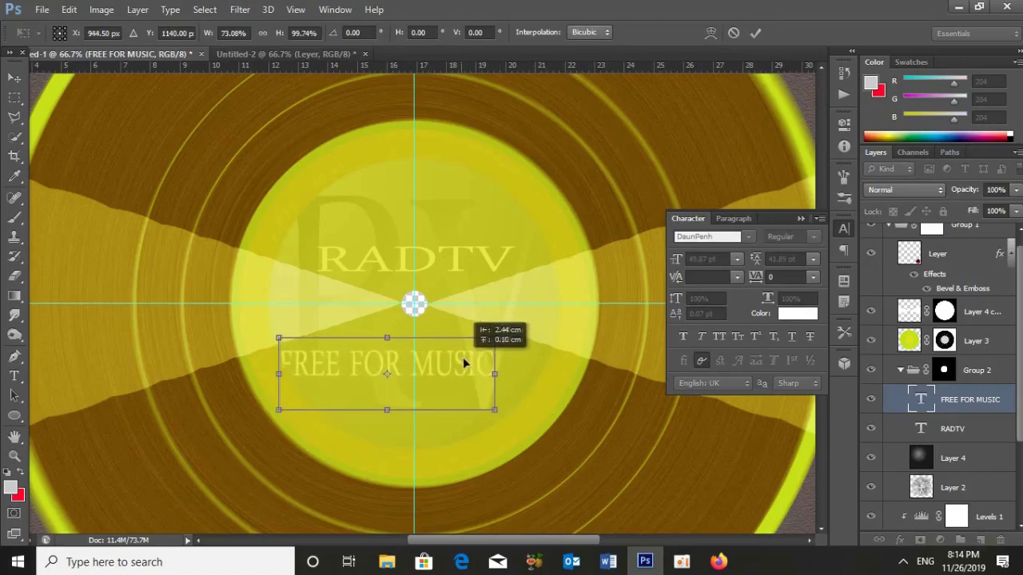
left_click_drag(459, 364, 474, 364)
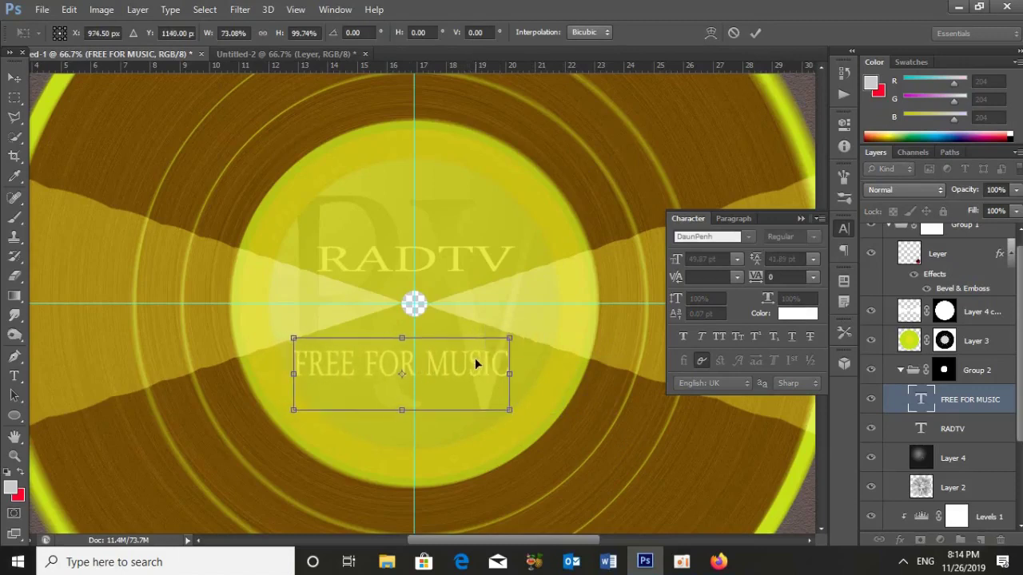
key("Return")
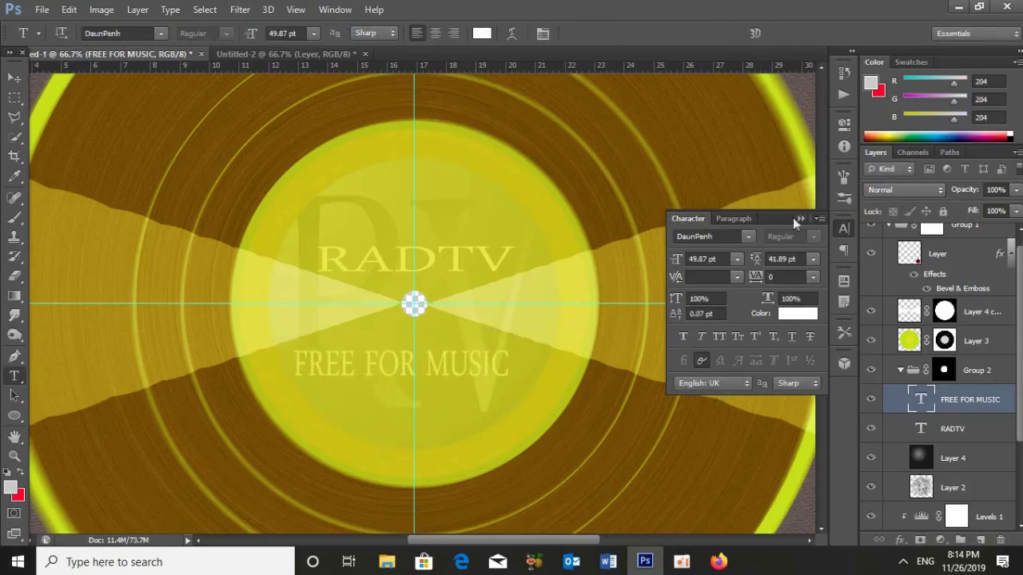
left_click(799, 219)
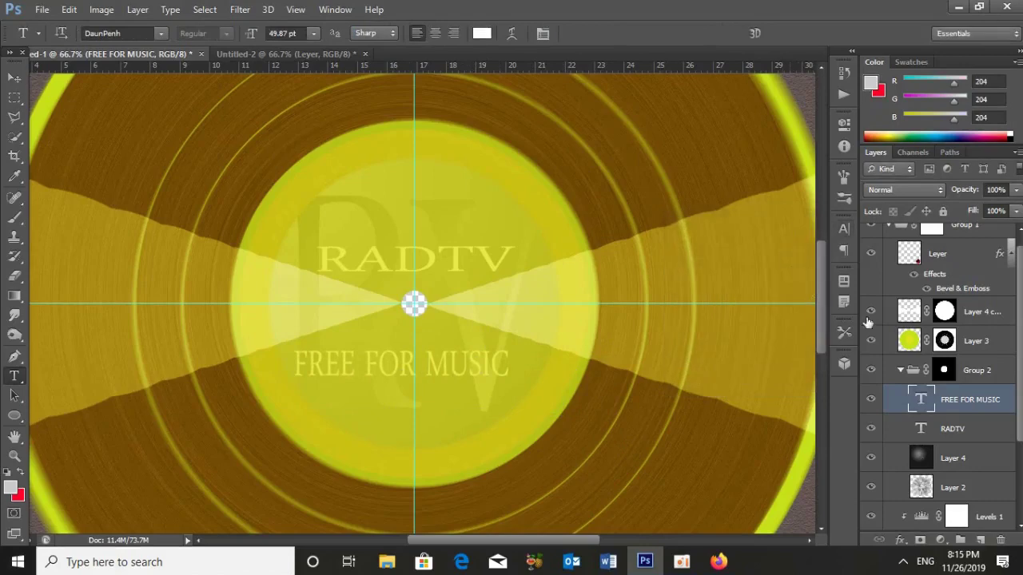
key("ctrl+0")
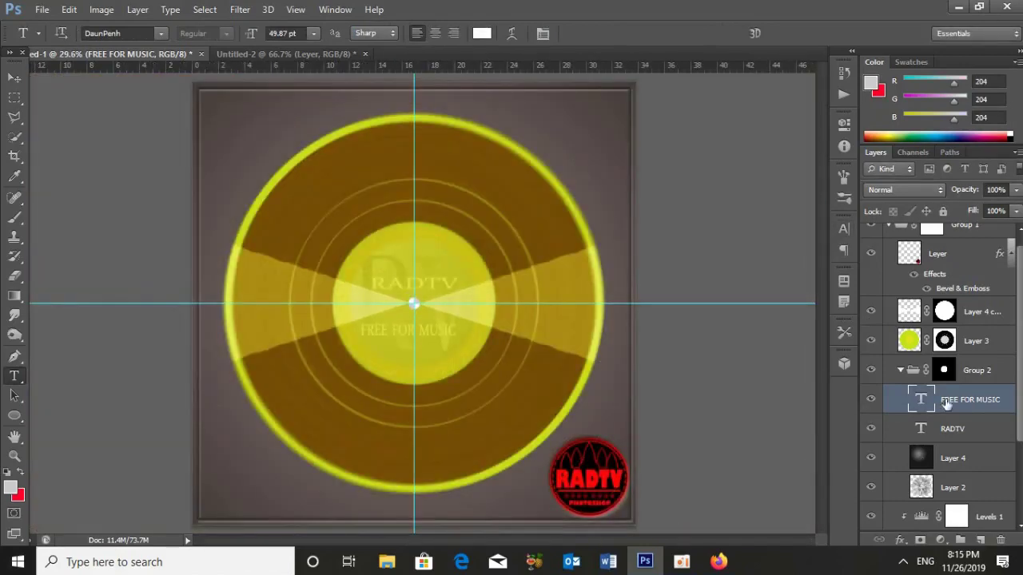
Step: Apply an #ffffff Outer Glow to FREE FOR MUSIC, Normal blend, 35% opacity
left_click(900, 541)
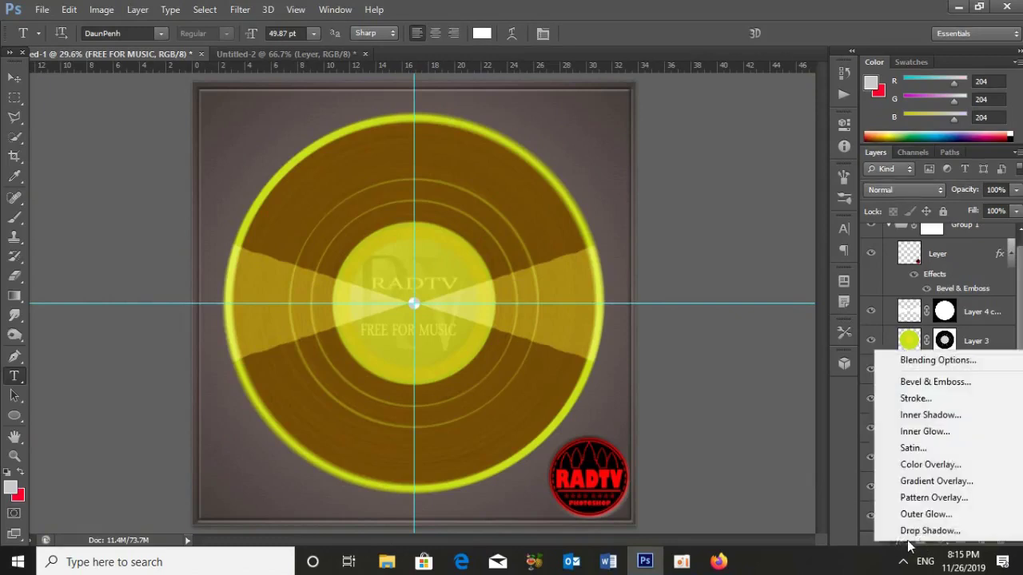
left_click(925, 514)
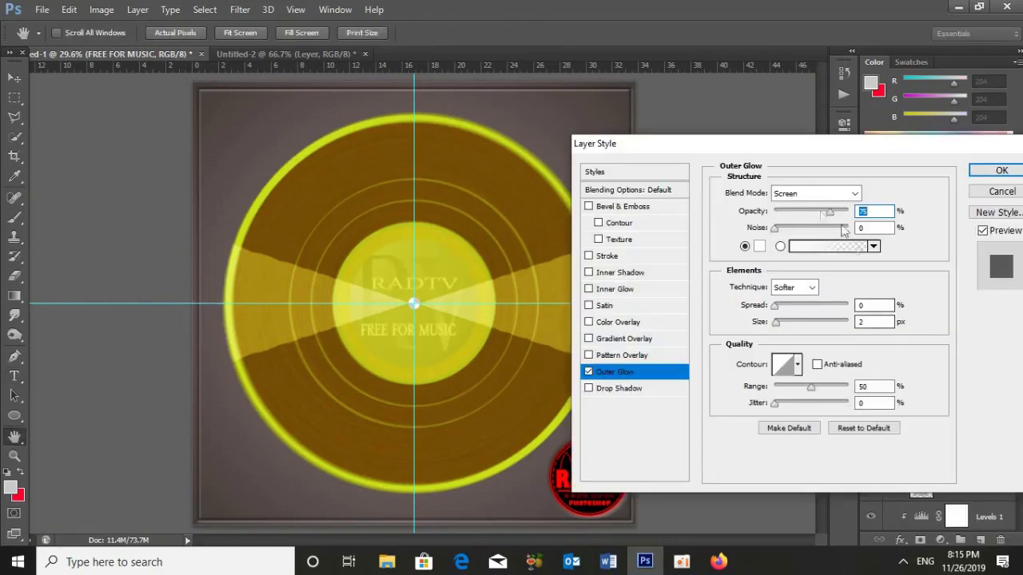
left_click(799, 193)
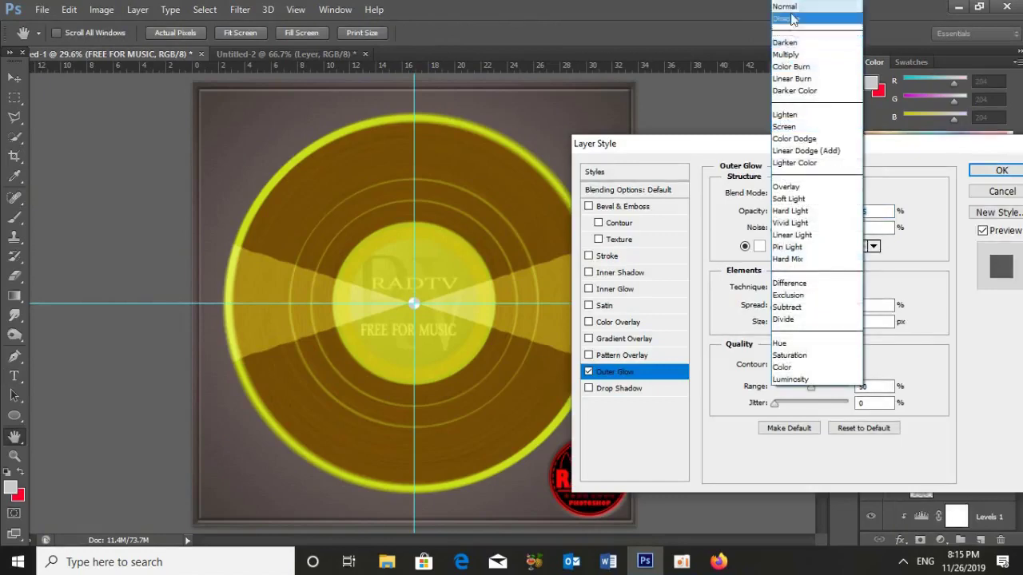
left_click(785, 6)
key("Tab")
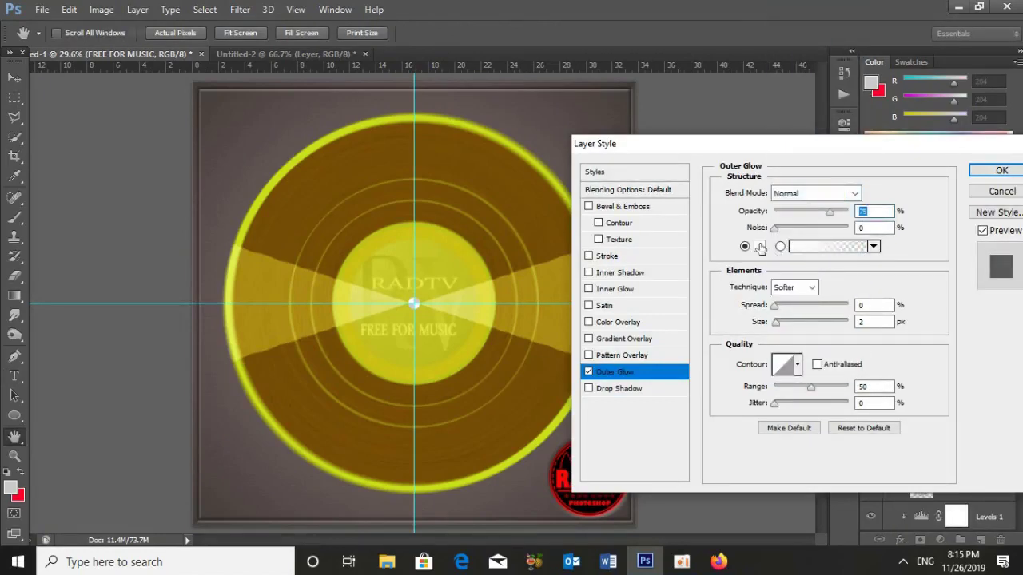
left_click(760, 247)
left_click_drag(644, 233, 608, 209)
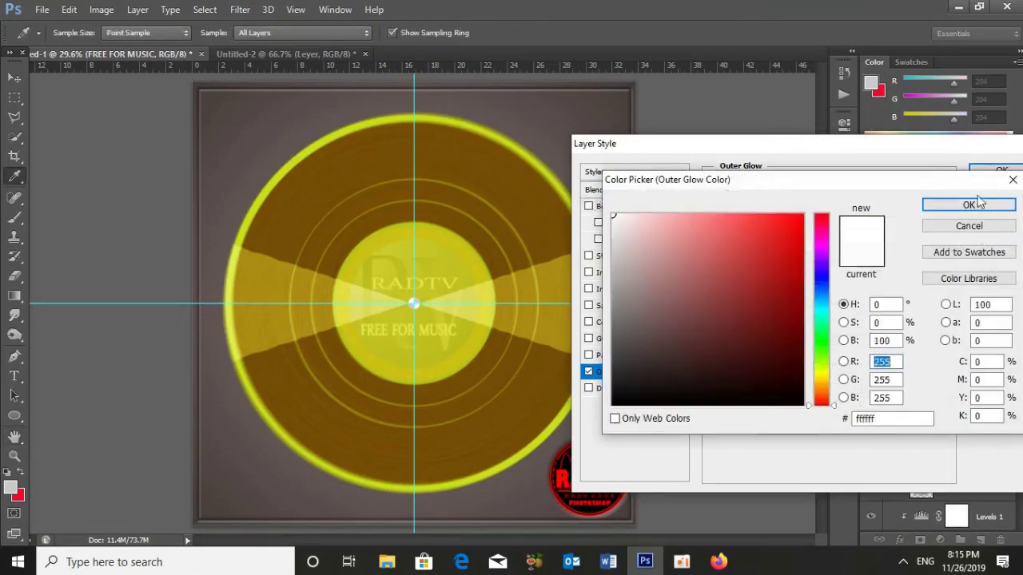
left_click(976, 205)
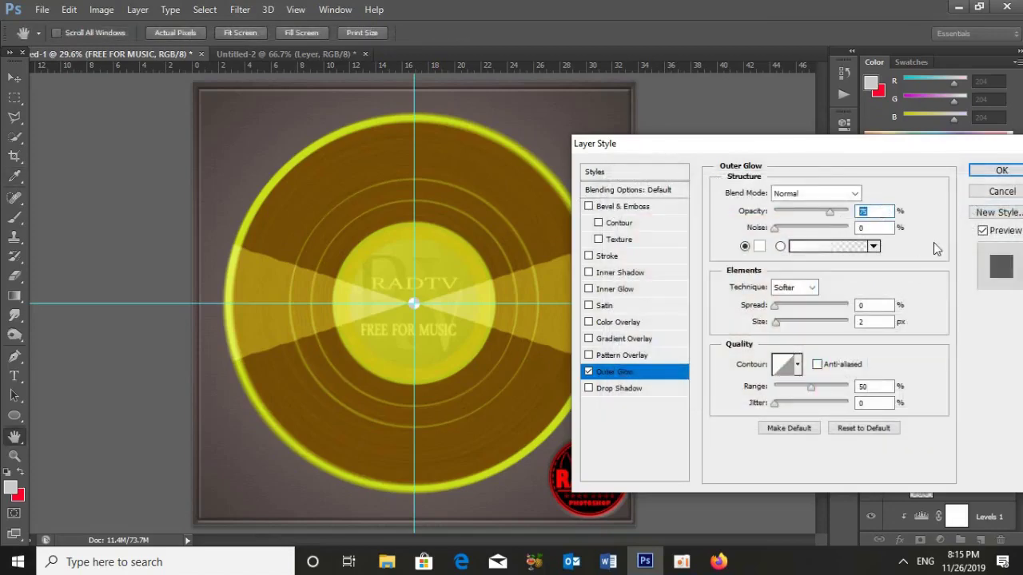
type("35")
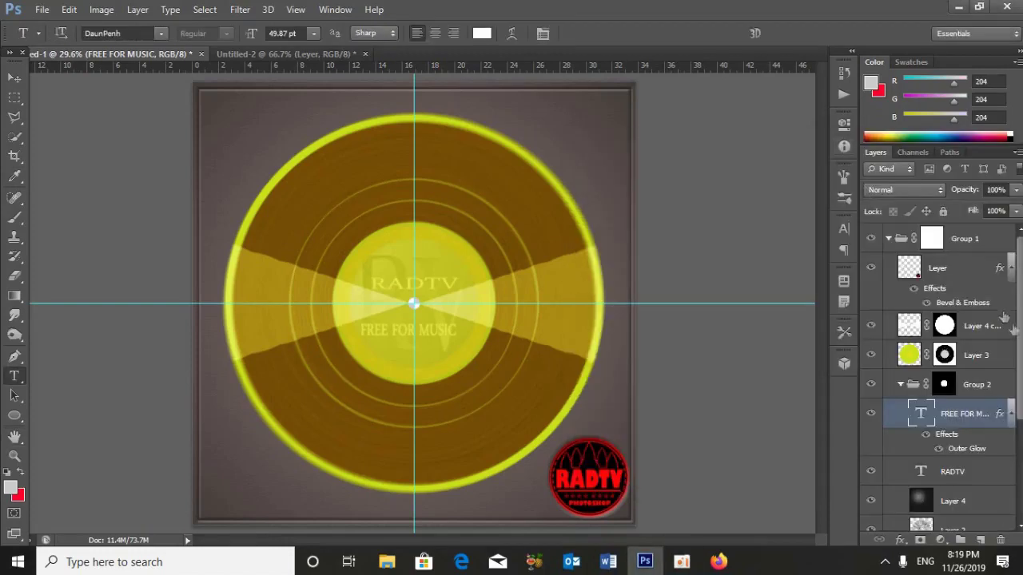
Step: On Group 1, draw a 10.74 cm circular path from the guide crossing using Ellipse From Center
left_click(951, 238)
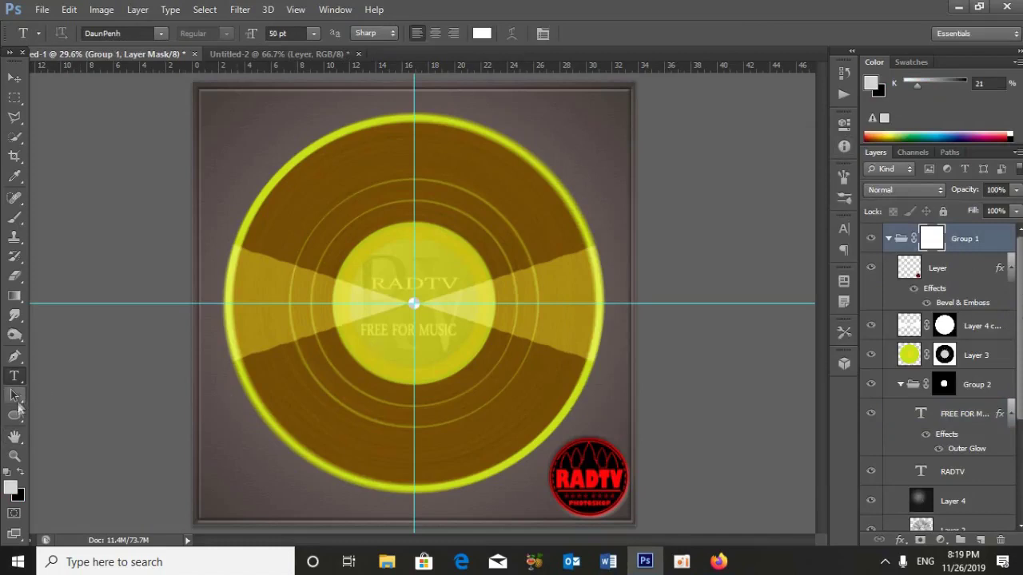
left_click(14, 415)
left_click(67, 446)
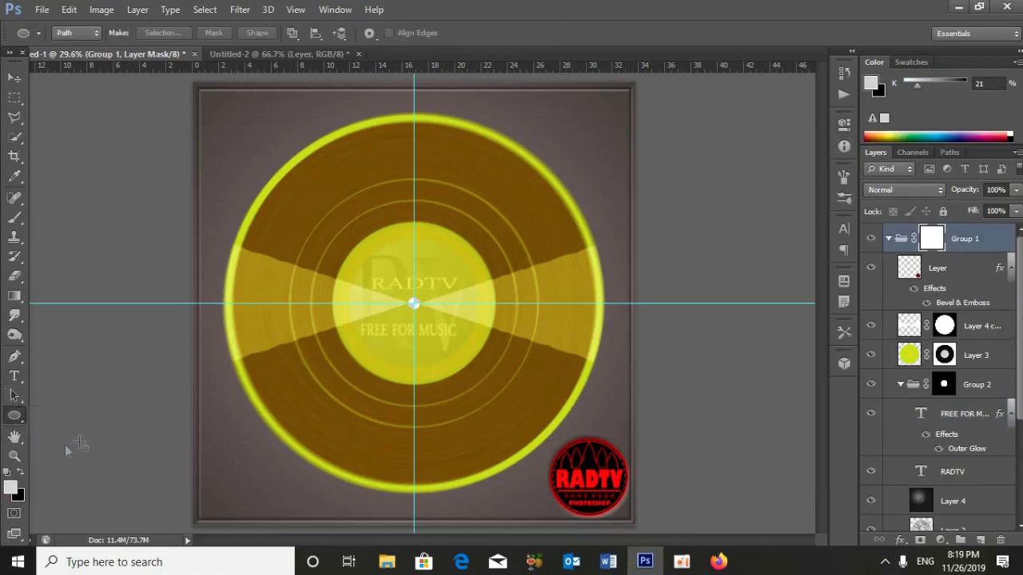
left_click(80, 34)
left_click(69, 49)
left_click(370, 34)
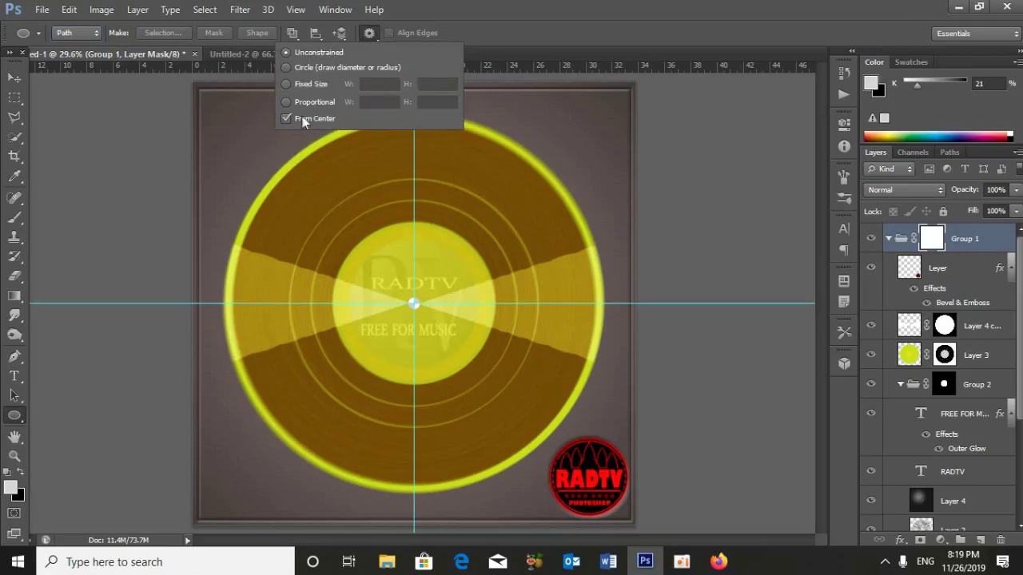
left_click(586, 51)
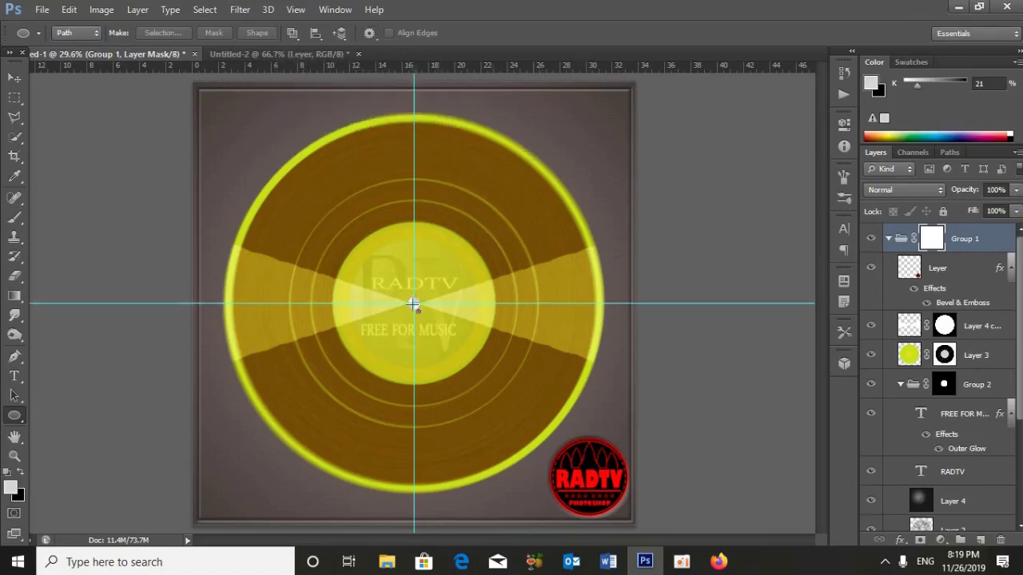
left_click_drag(414, 303, 500, 375)
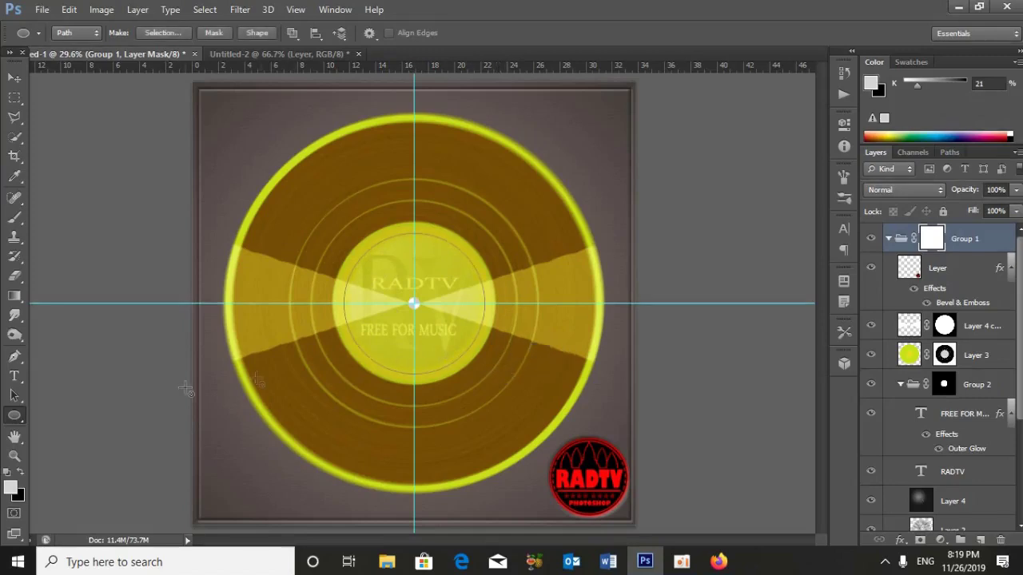
left_click(15, 376)
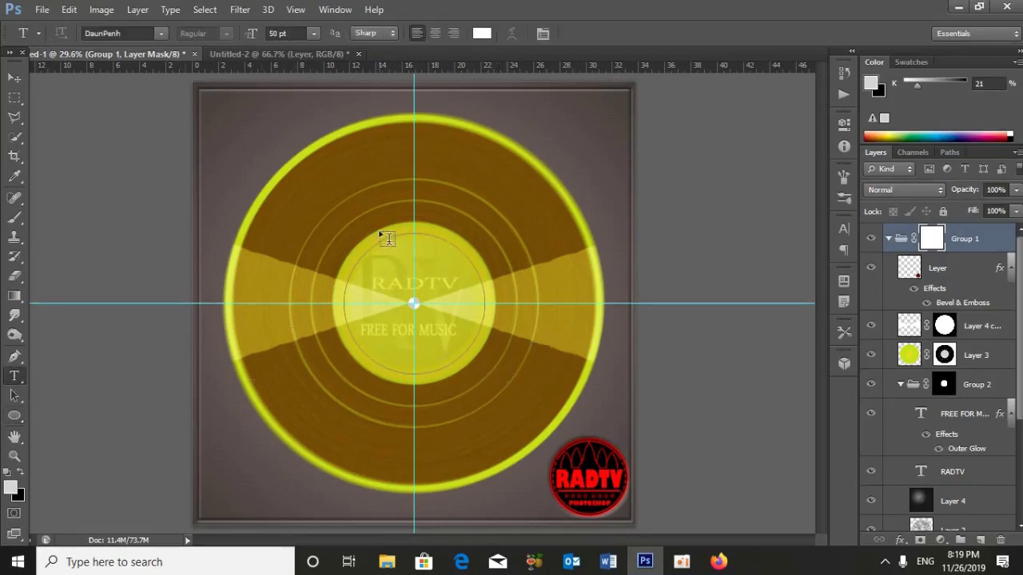
Step: Type 'I love Cambodia' along the circular path, paste a repeat, and rotate it
left_click(406, 232)
type("I love Cambod")
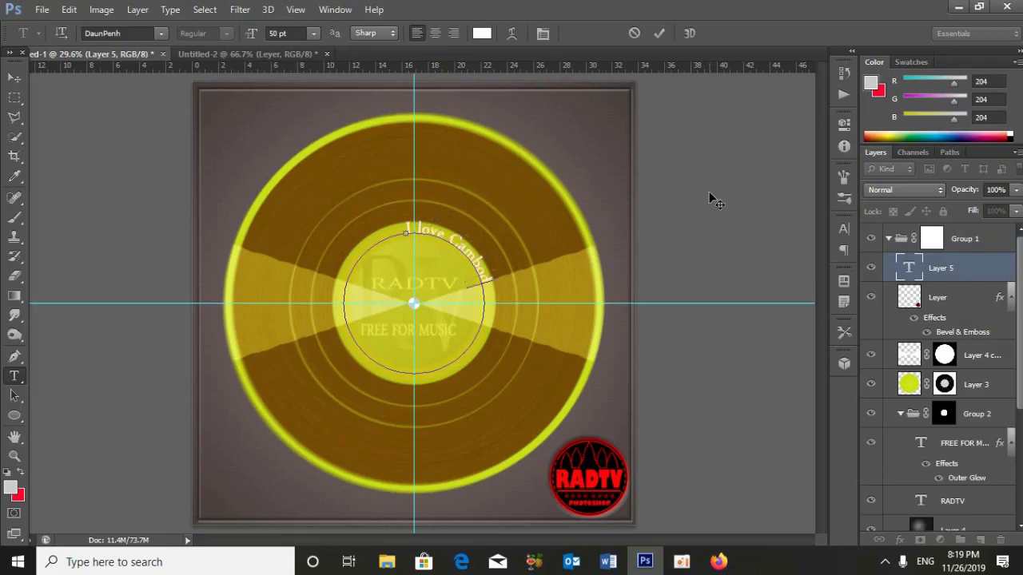
type("ia")
left_click_drag(491, 295, 407, 231)
key("ctrl+c")
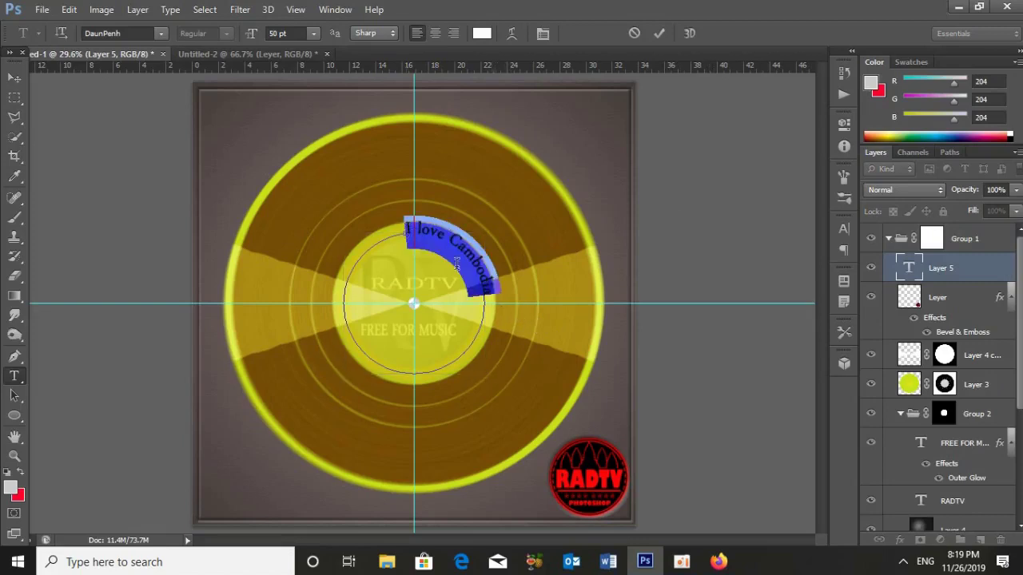
left_click(493, 307)
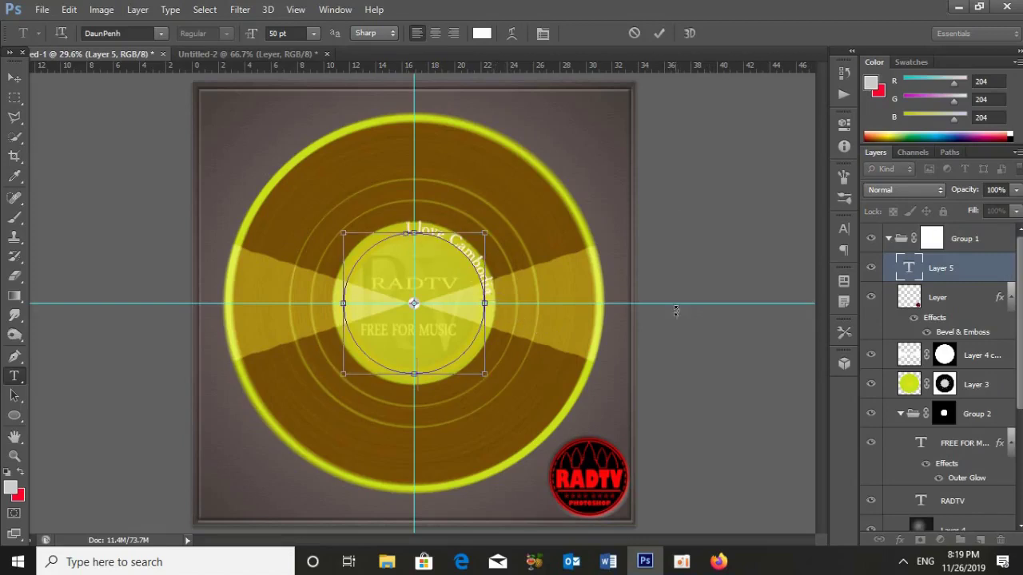
key("ctrl+v")
left_click_drag(677, 315, 676, 311)
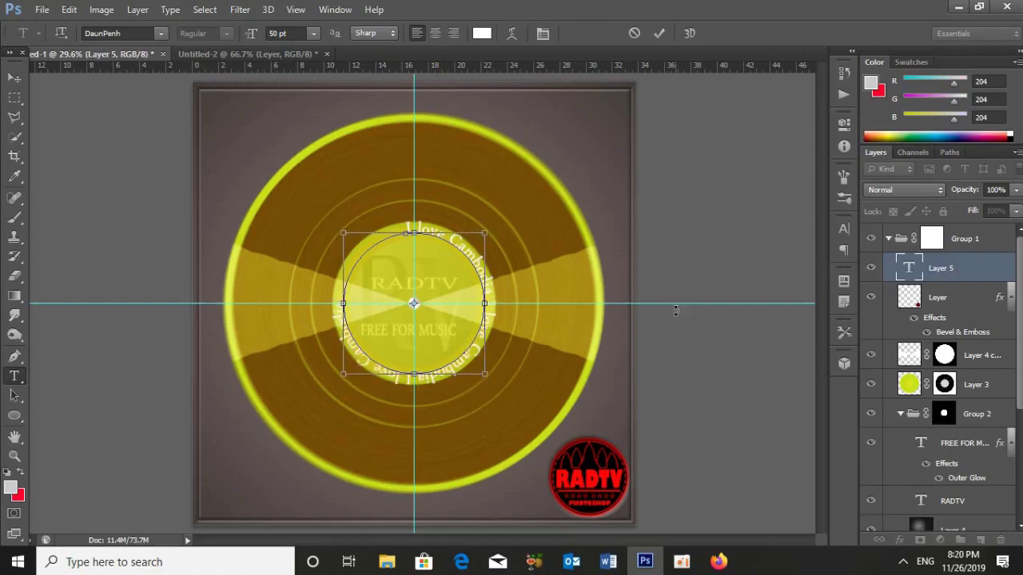
key("Return")
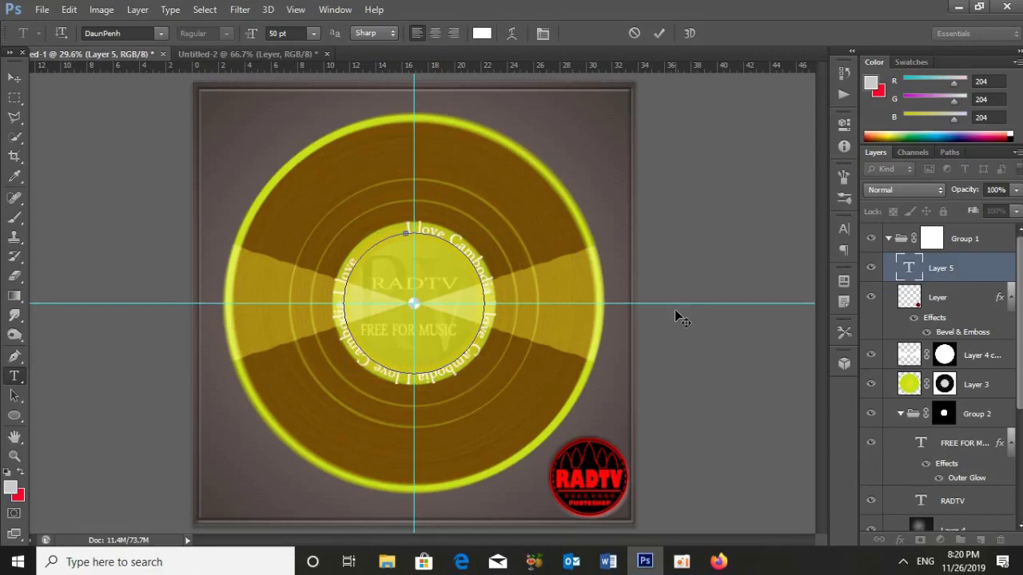
Step: Insert 'RAD' into the curved text, shrink it to about 94%, and hide the guides
left_click(427, 254)
type("RAD")
key("ctrl+Return")
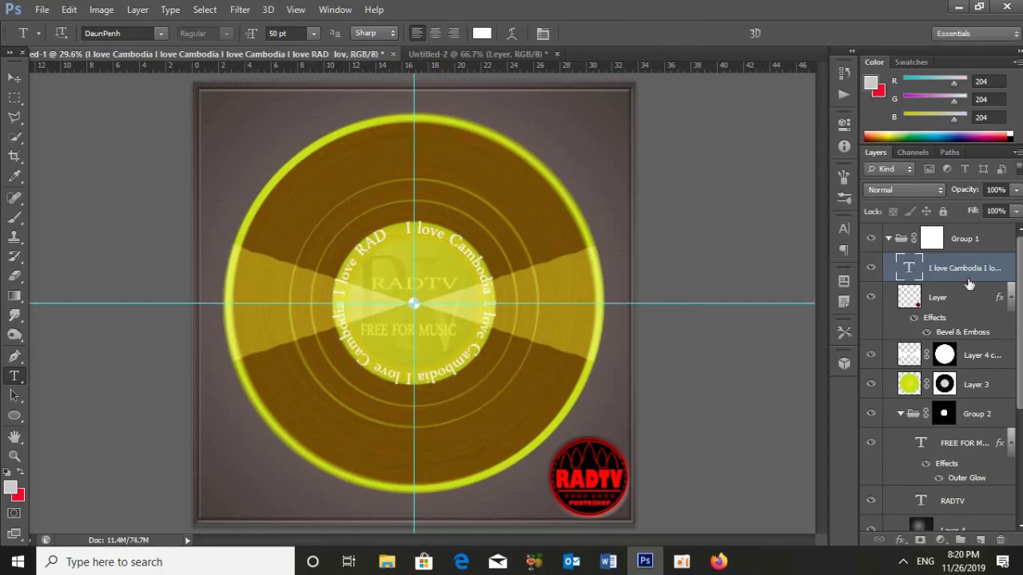
key("ctrl+t")
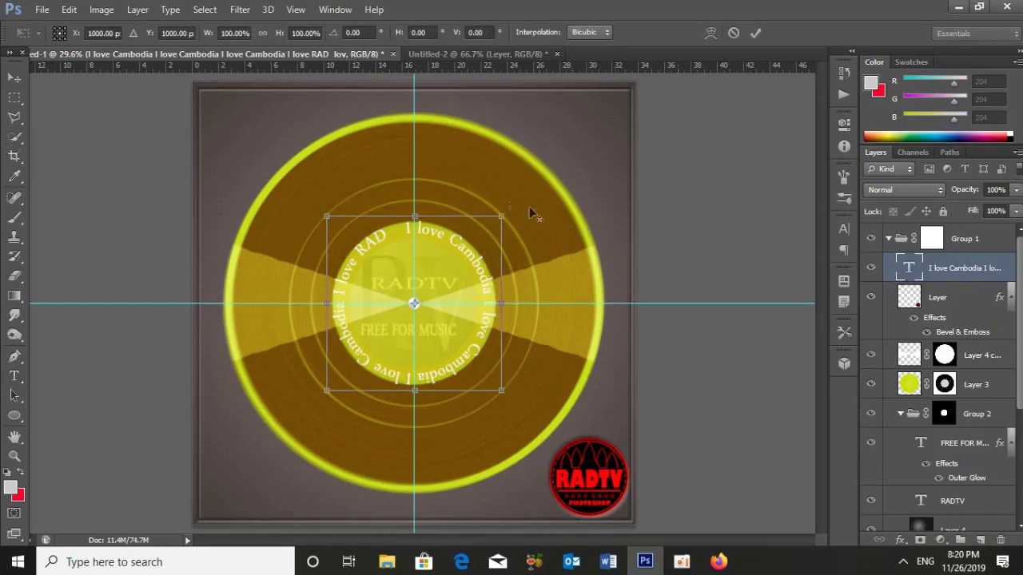
left_click_drag(497, 216, 494, 221)
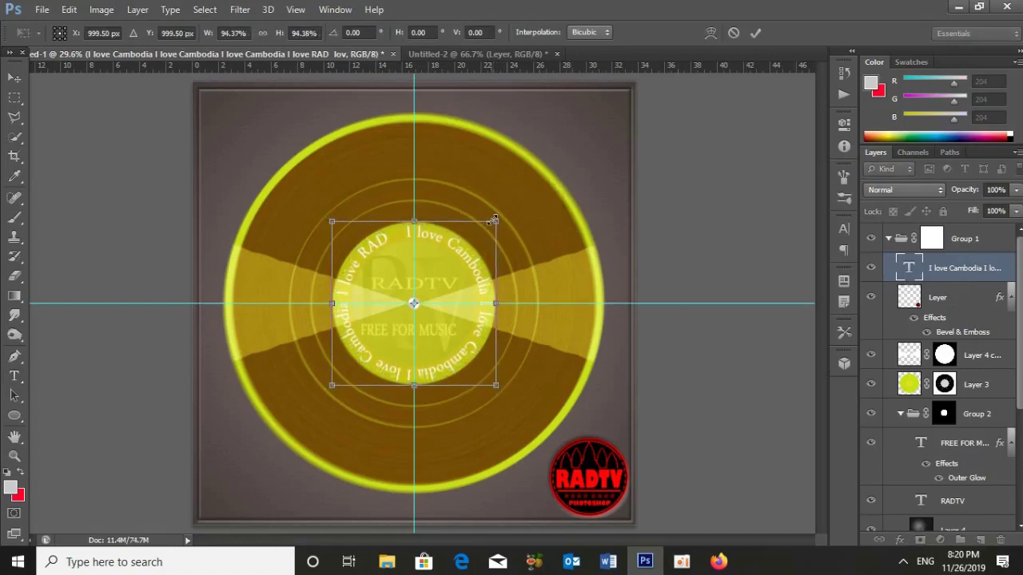
key("Return")
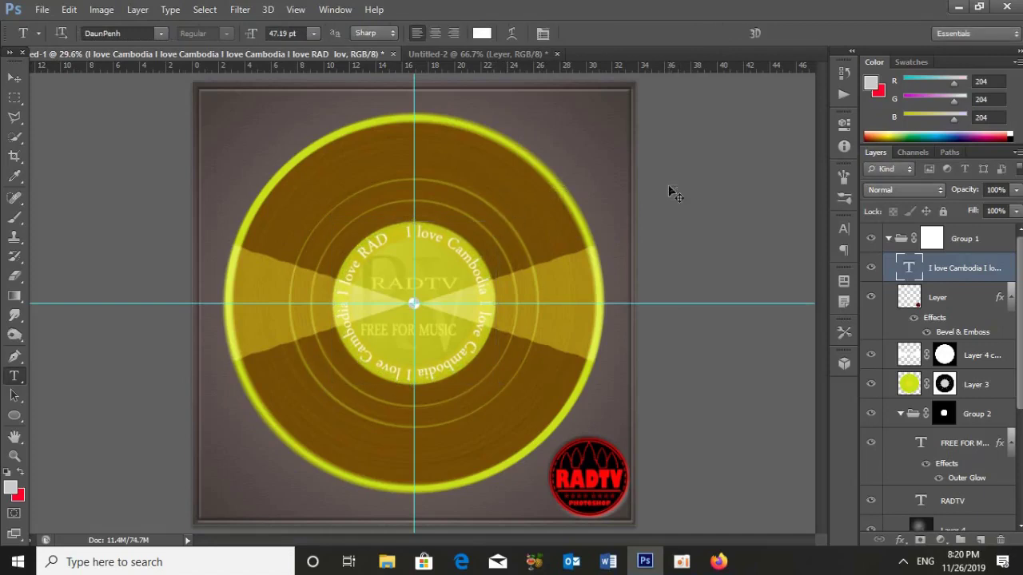
key("ctrl+h")
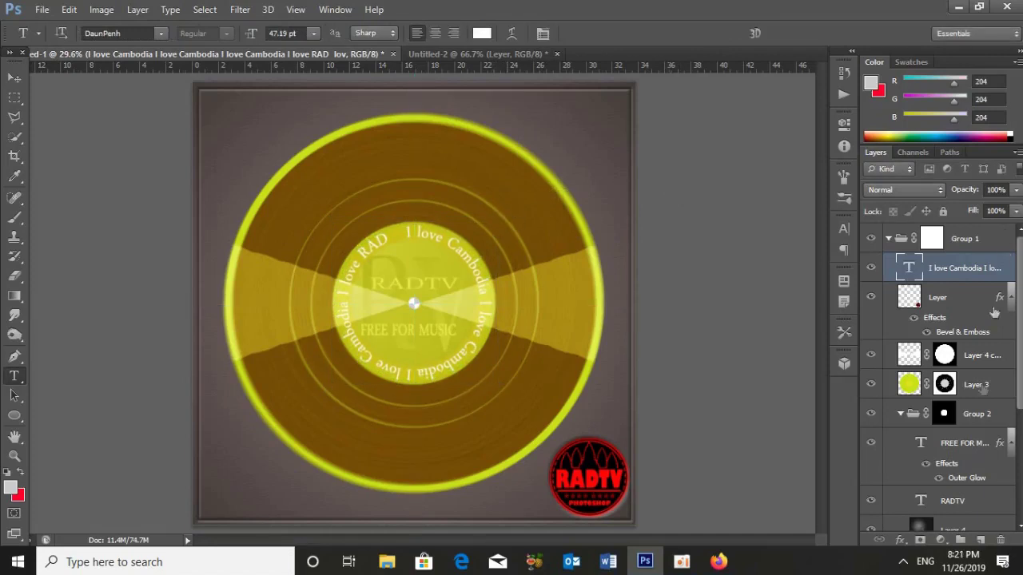
Step: Clip a Colorize Hue/Saturation layer to the curved text with saturation 25
left_click(943, 542)
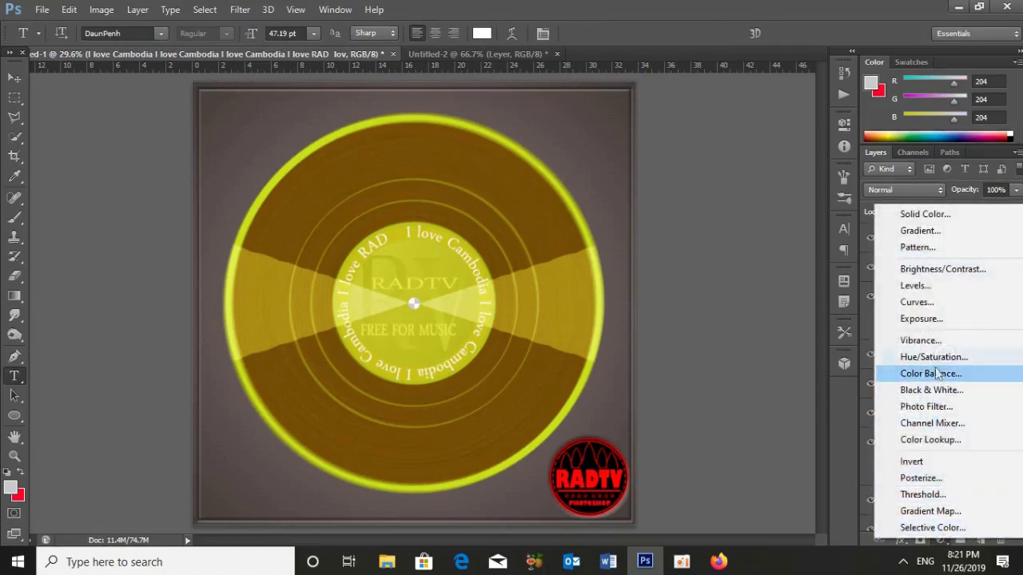
left_click(933, 357)
left_click(694, 298)
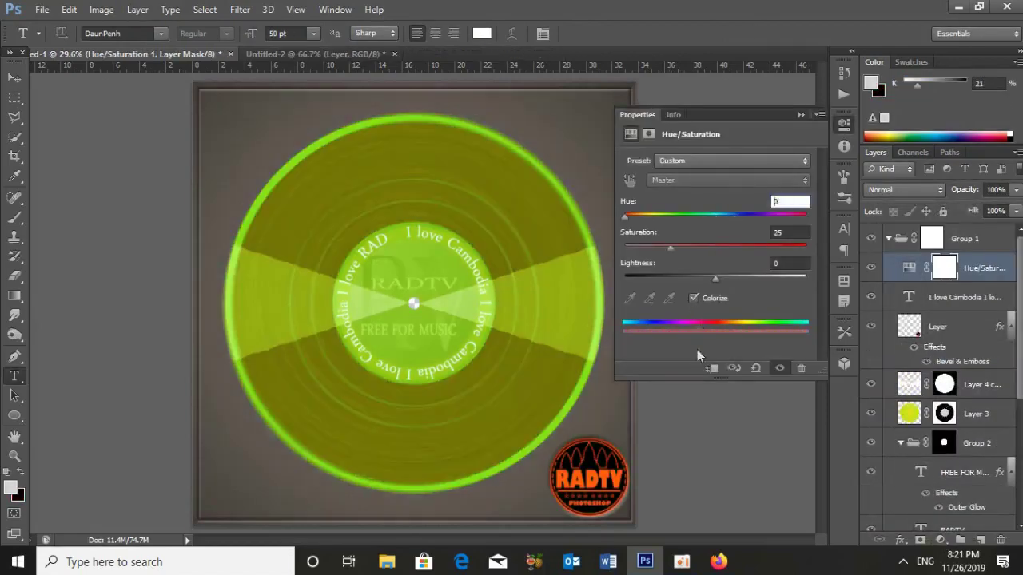
left_click(712, 368)
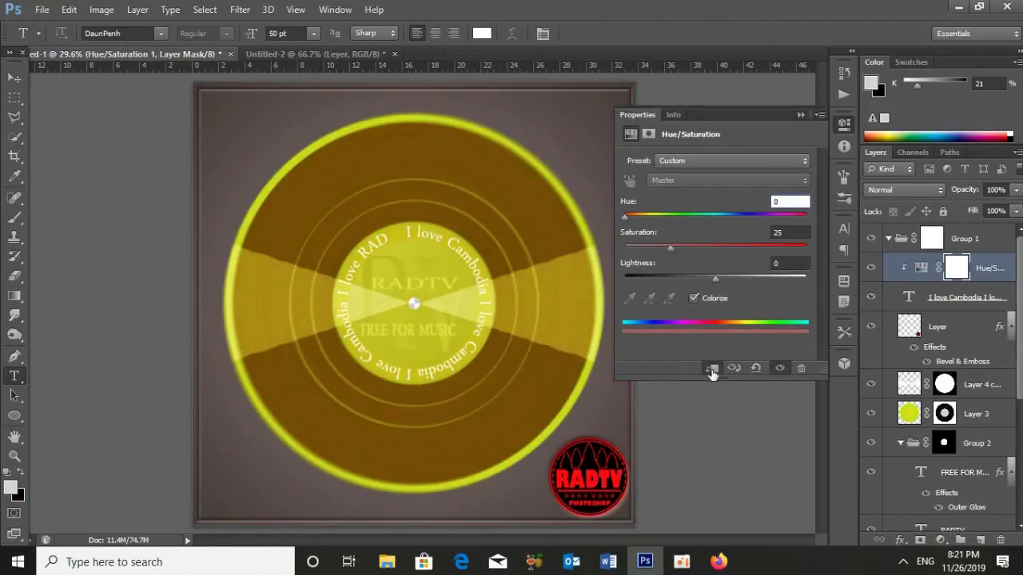
type("25")
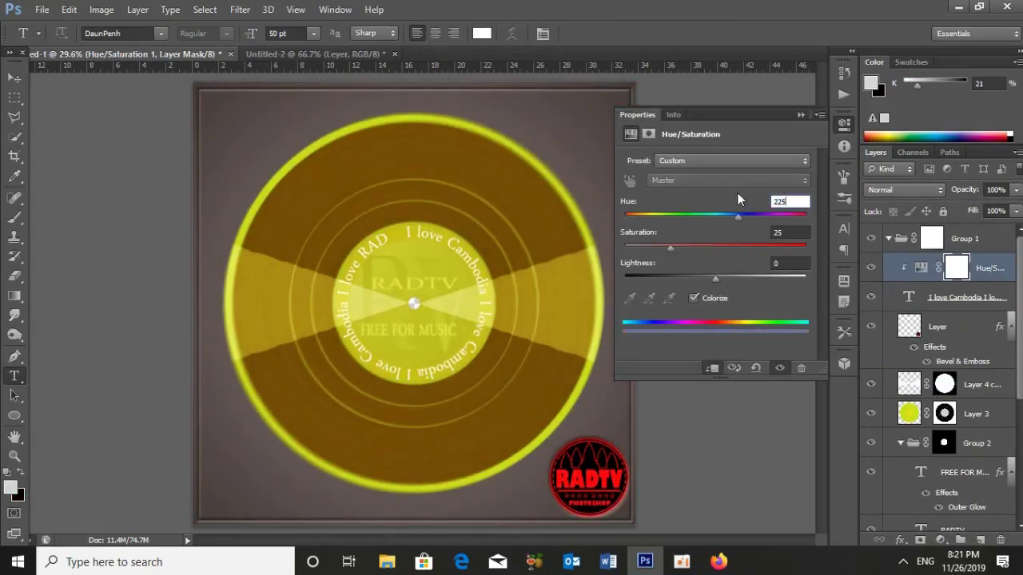